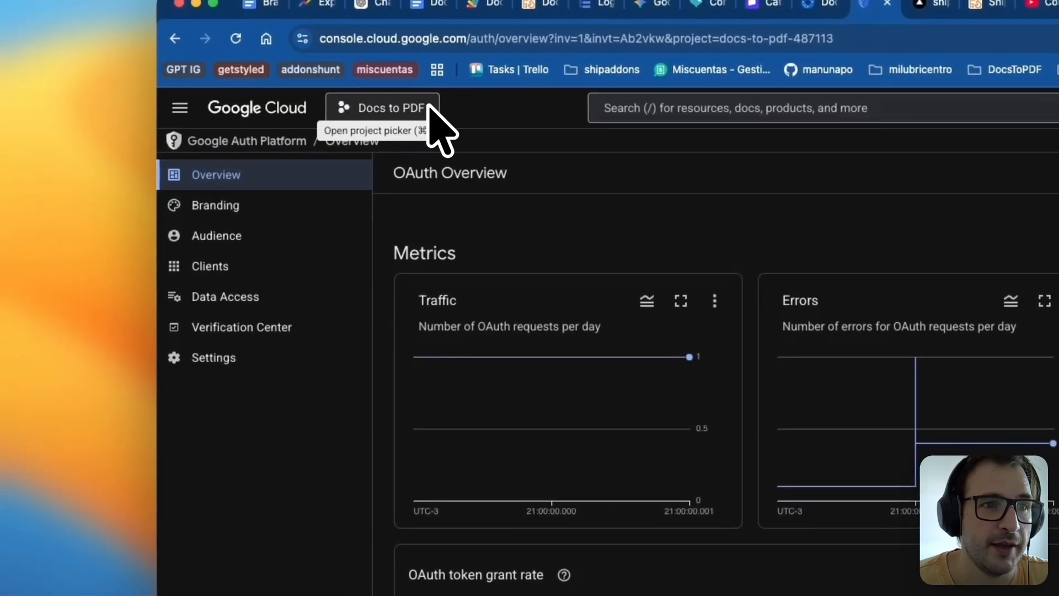
# Open the Branding settings of the Docs to PDF project in Google Auth Platform
pyautogui.click(241, 172)
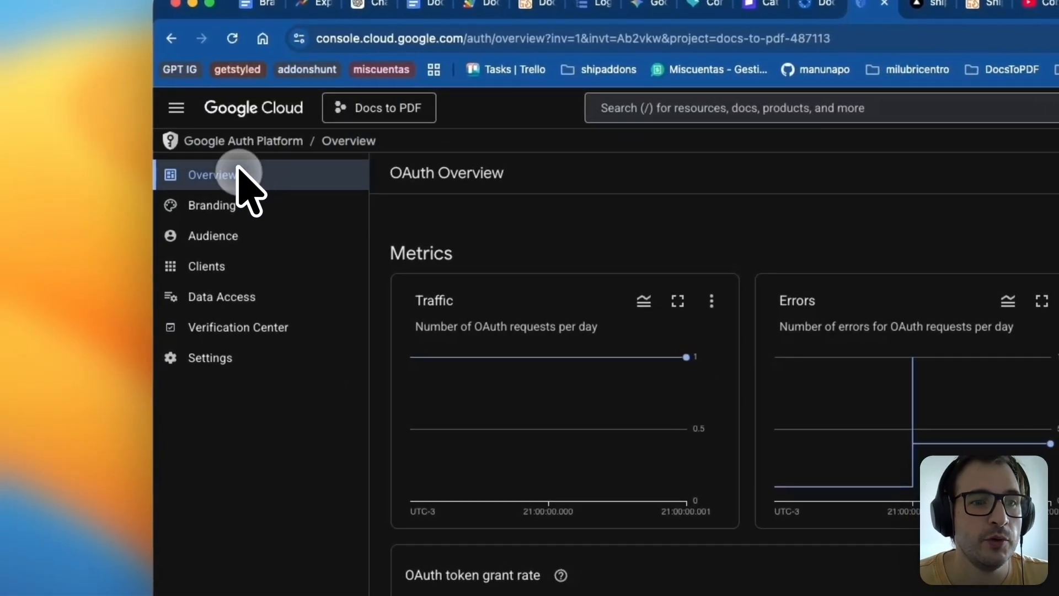
pyautogui.click(209, 205)
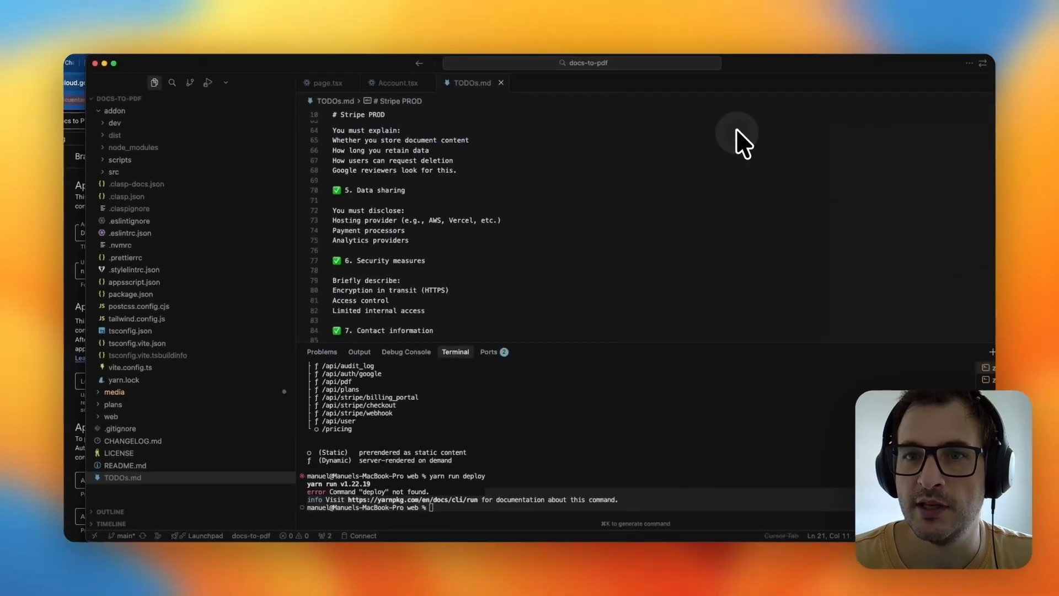
# Copy the example app name "Docs™ to PDF" from the Branding notes in TODOs.md in the code editor
pyautogui.scroll(5, 745, 142)
pyautogui.scroll(5, 600, 200)
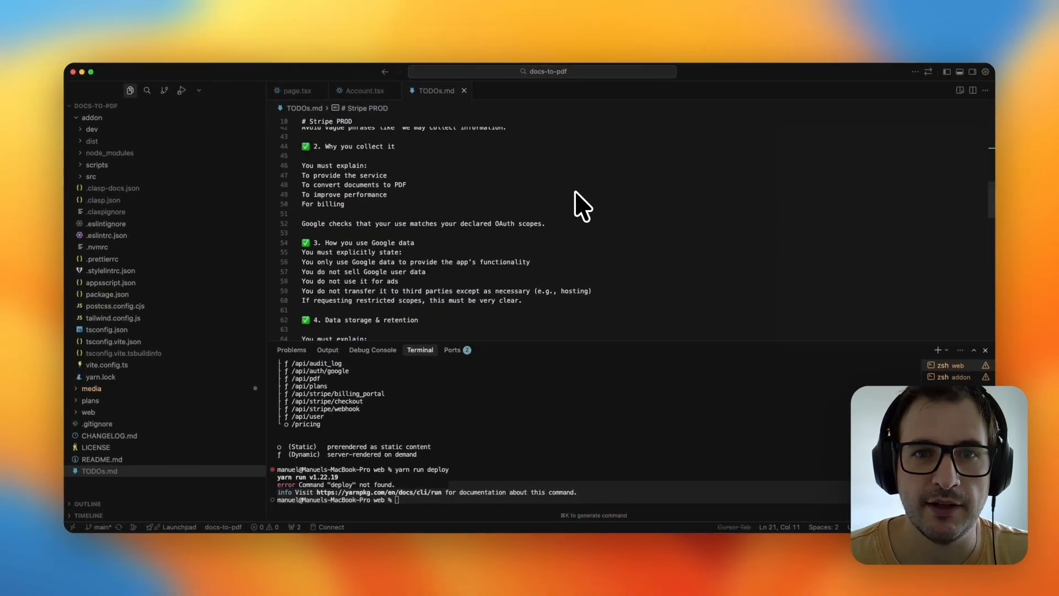
pyautogui.scroll(3, 530, 215)
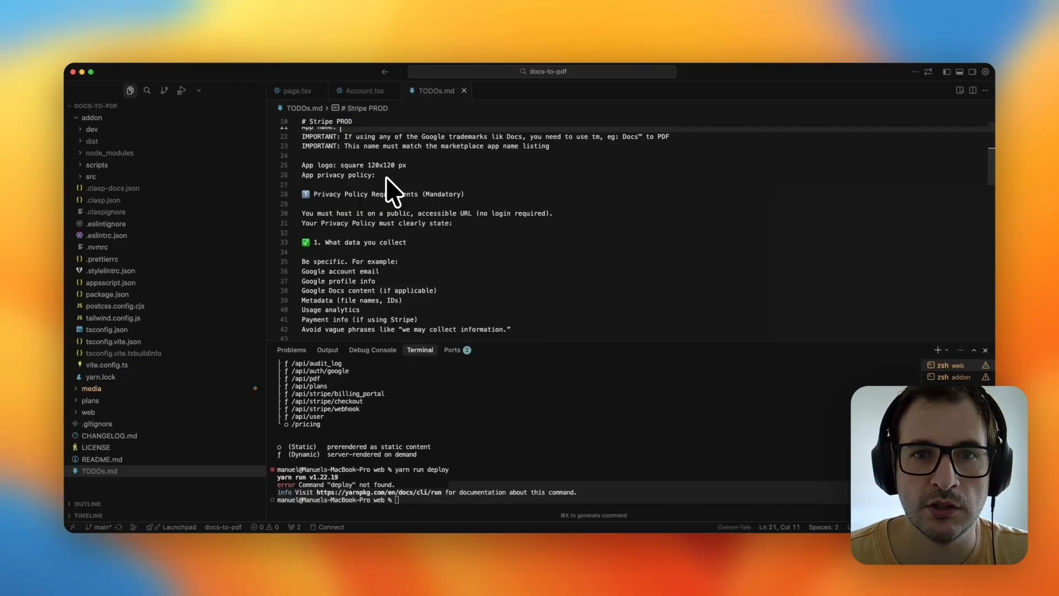
pyautogui.scroll(2, 334, 172)
pyautogui.scroll(2, 309, 143)
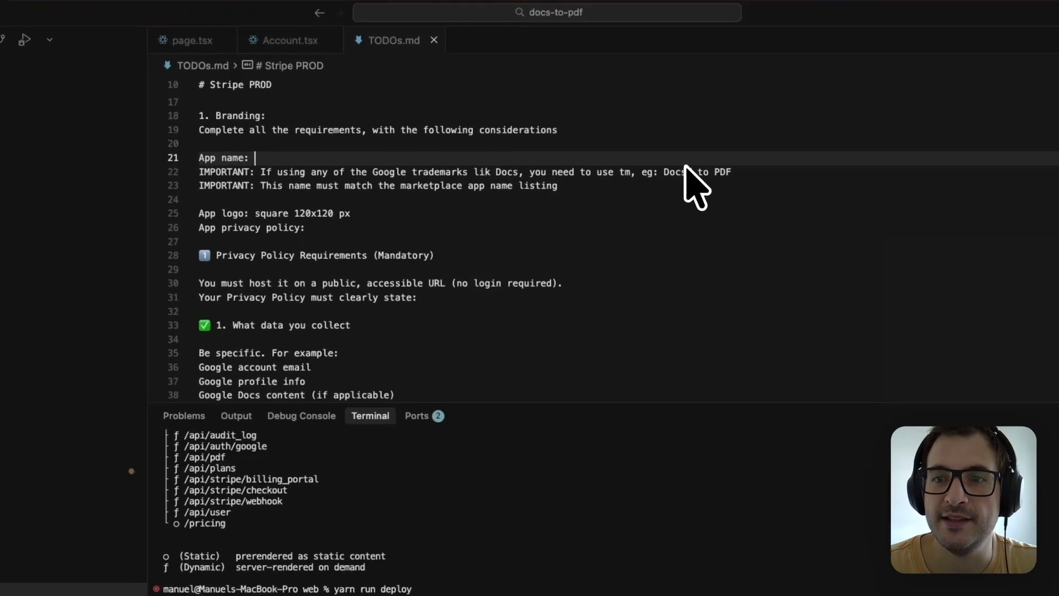
pyautogui.click(642, 181)
pyautogui.moveTo(688, 160); pyautogui.dragTo(775, 163)
pyautogui.press('super+c')
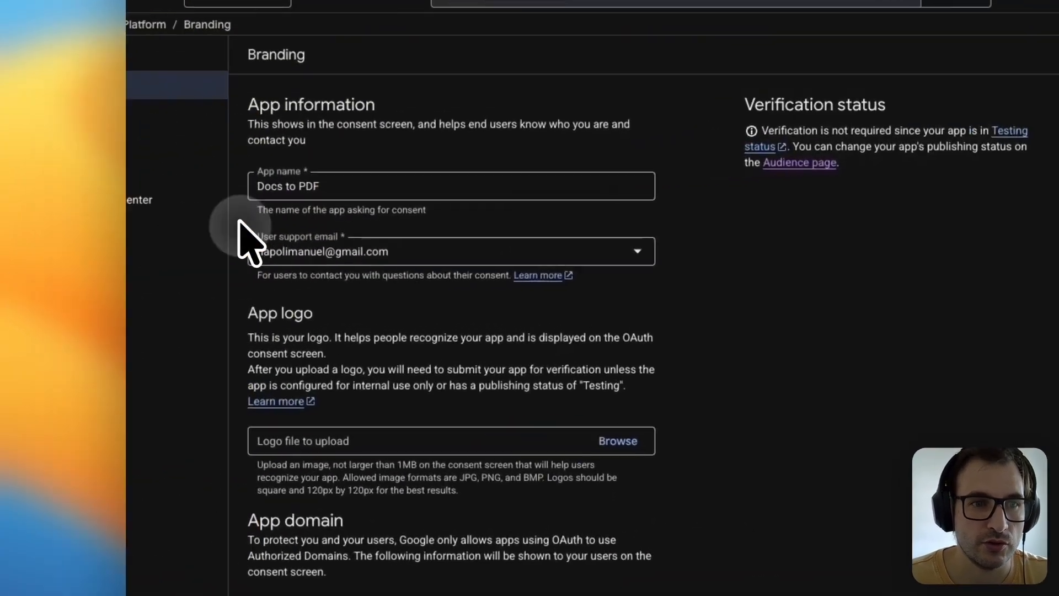
# Replace the app name on the Google Cloud Branding page with "Docs™ to PDF"
pyautogui.tripleClick(342, 182)
pyautogui.press('super+v')
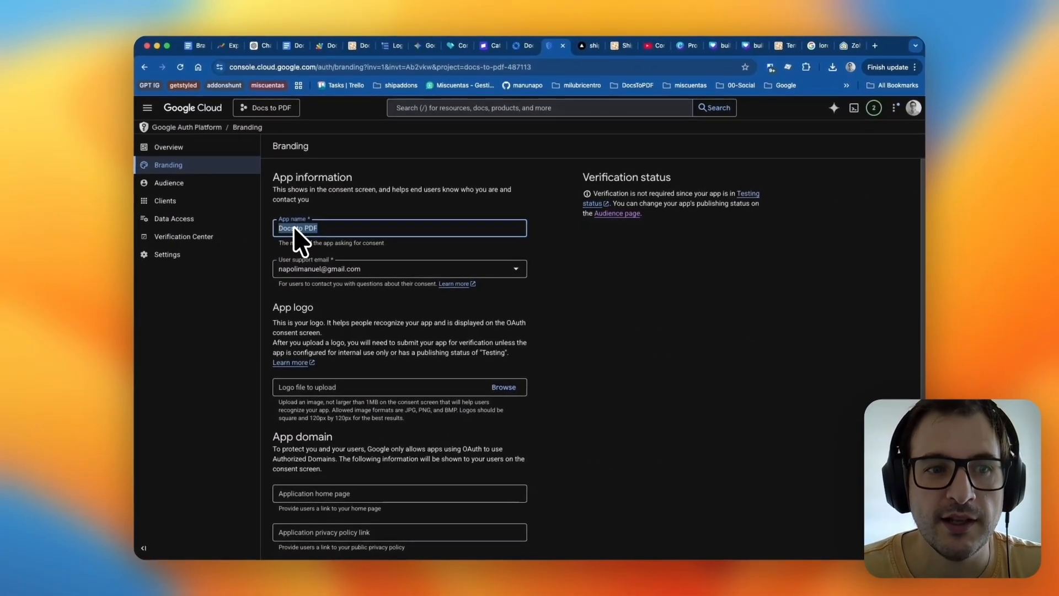
pyautogui.press('super+v')
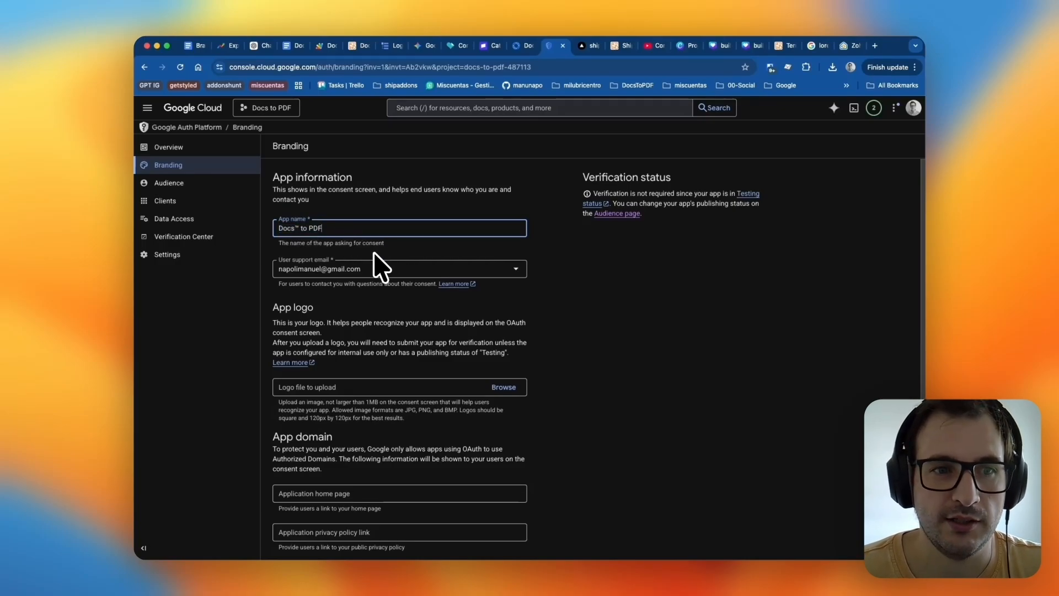
# Switch to Canva and start a custom-size design for the square 120 px app logo
pyautogui.scroll(-1, 356, 269)
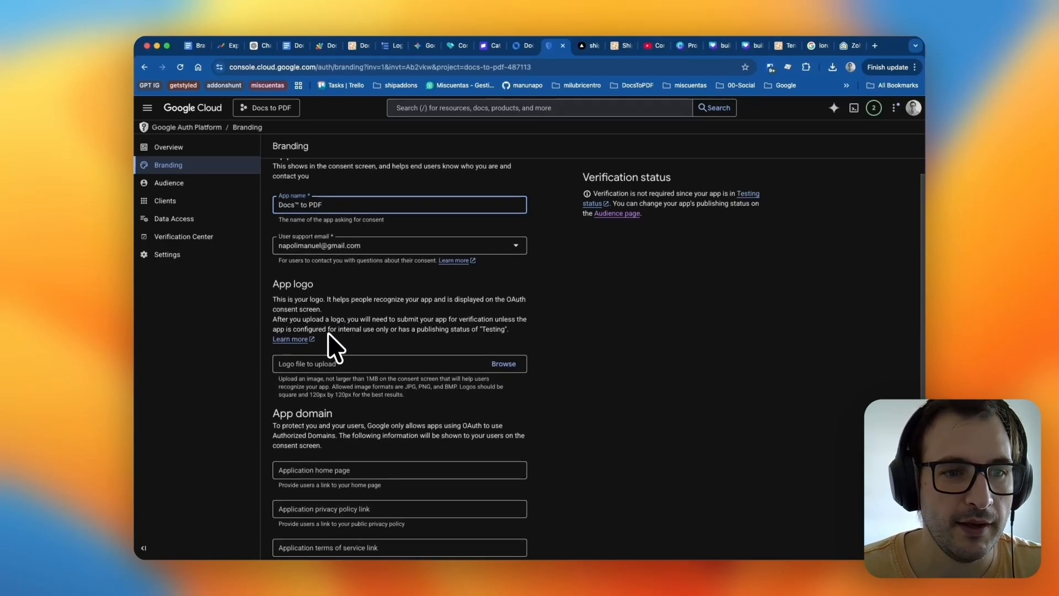
pyautogui.click(386, 362)
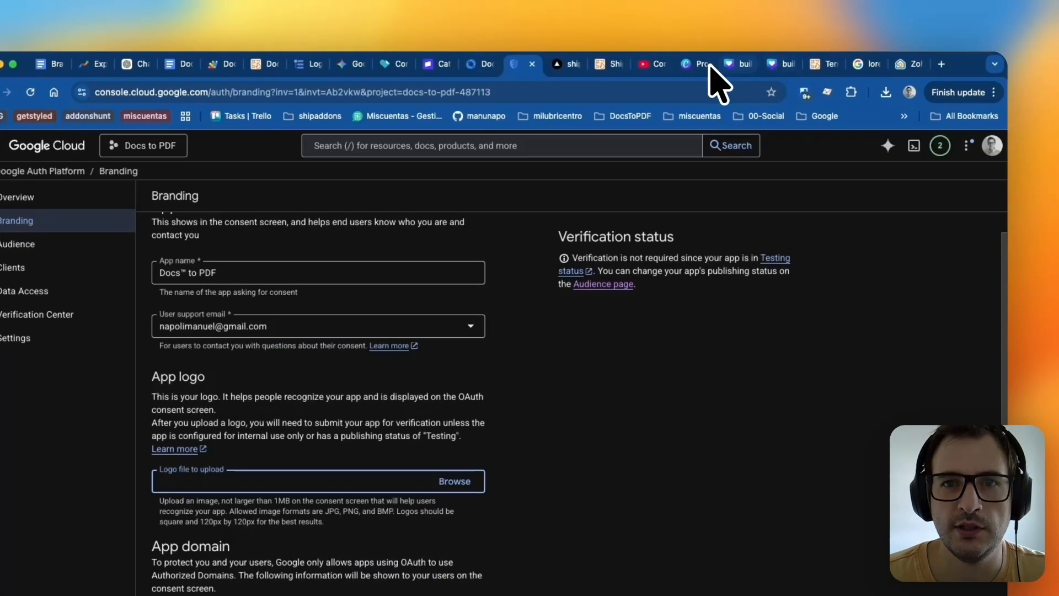
pyautogui.click(686, 46)
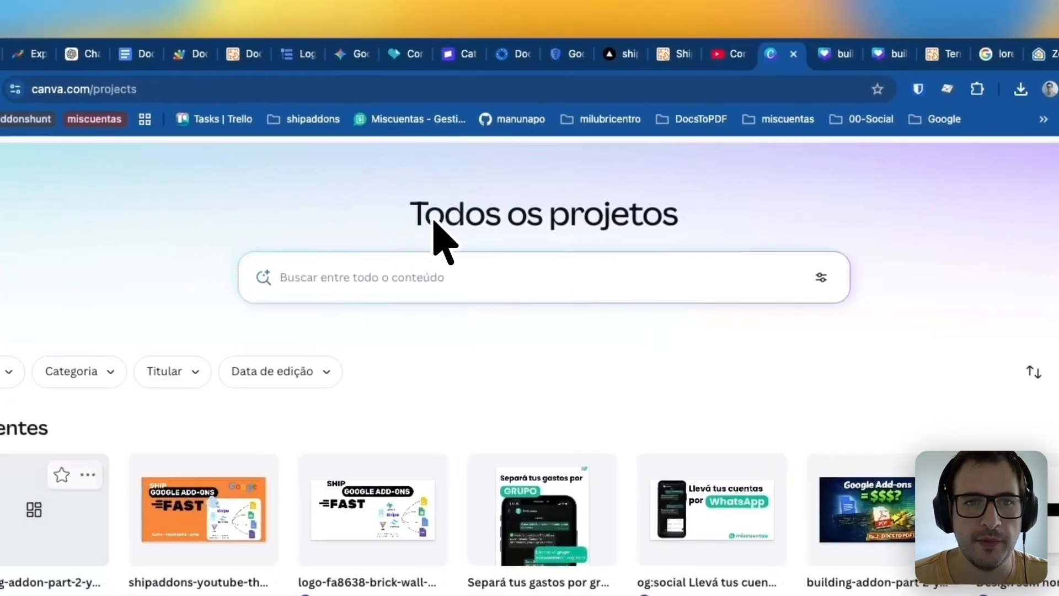
pyautogui.click(213, 201)
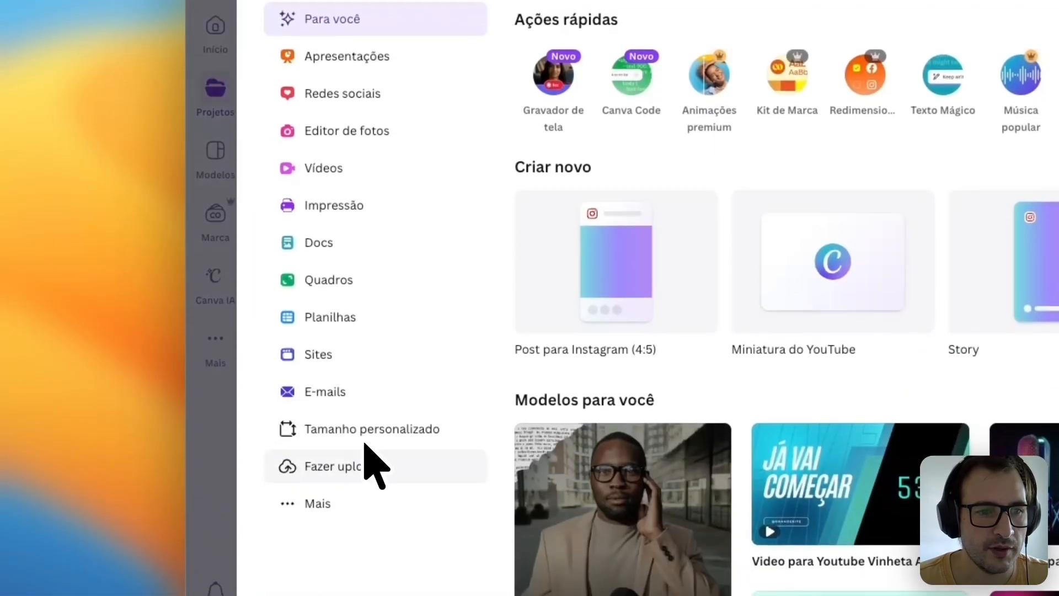
pyautogui.click(389, 428)
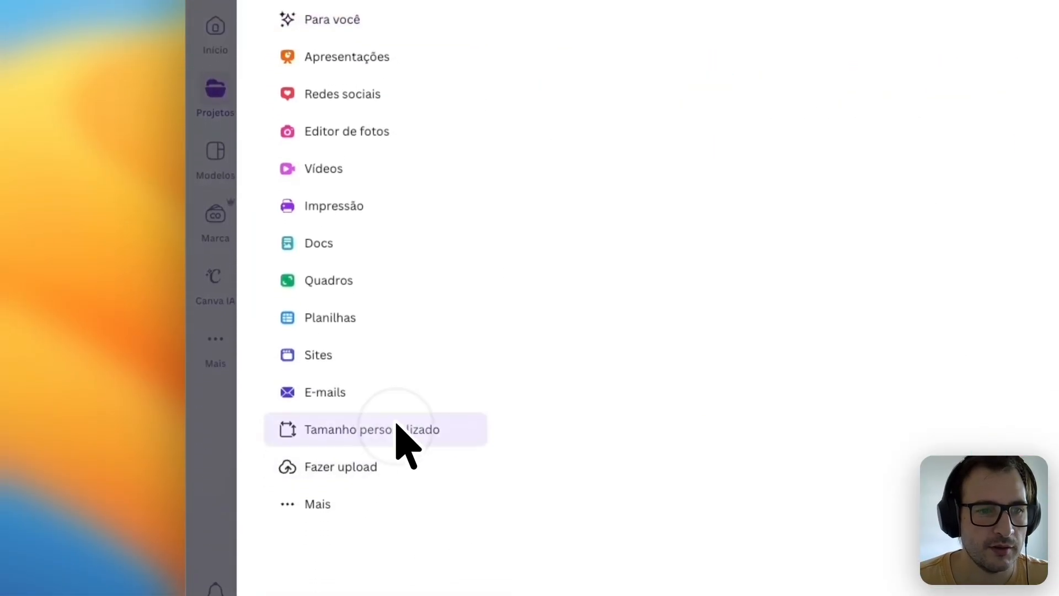
pyautogui.click(627, 46)
pyautogui.write('20')
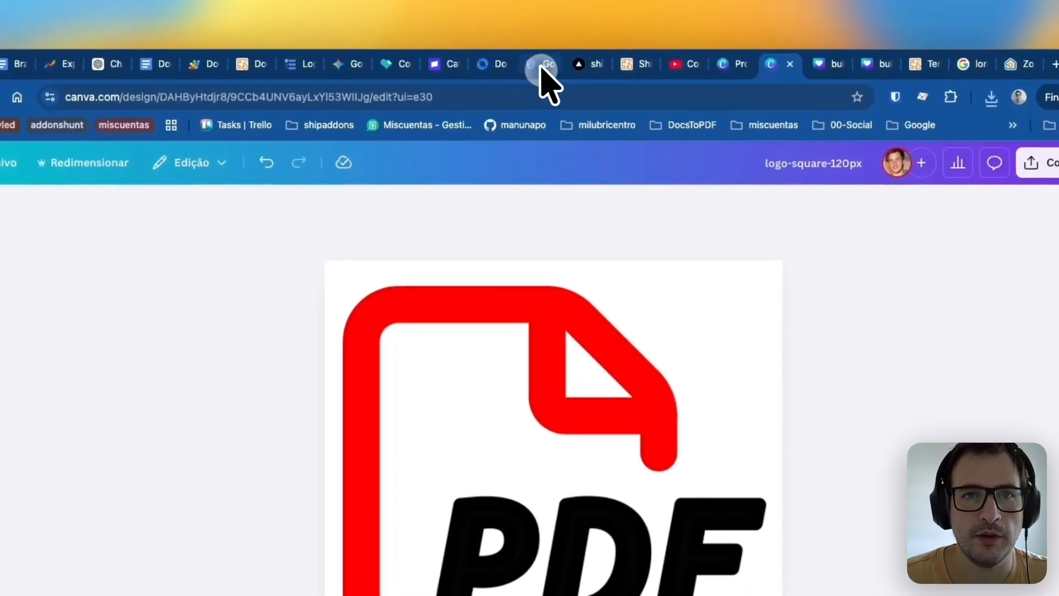
# Return to the Google Cloud Branding page and upload logo-square-120px.png as the app logo
pyautogui.click(537, 46)
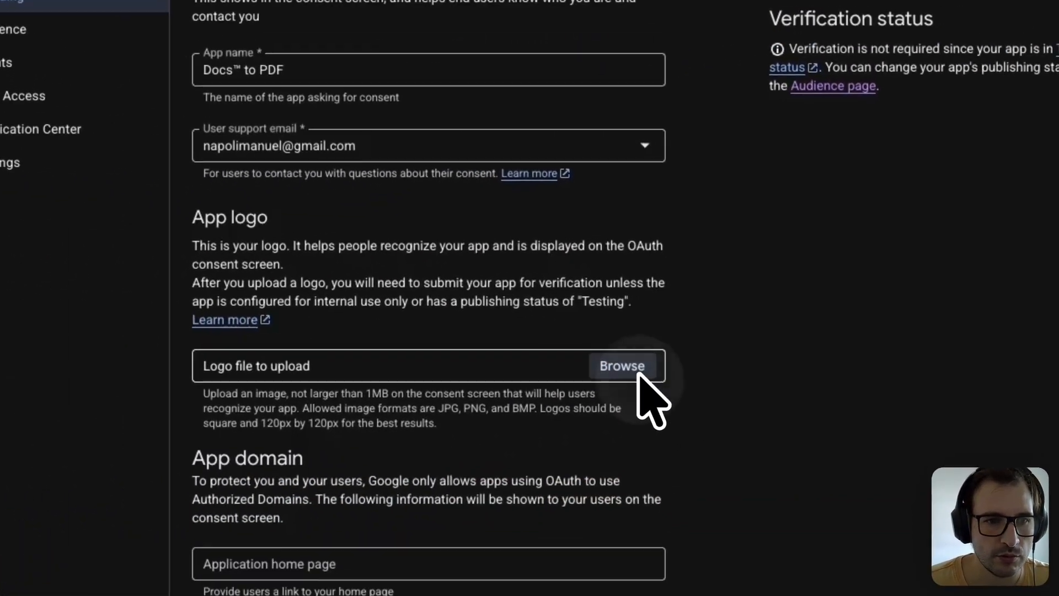
pyautogui.click(638, 373)
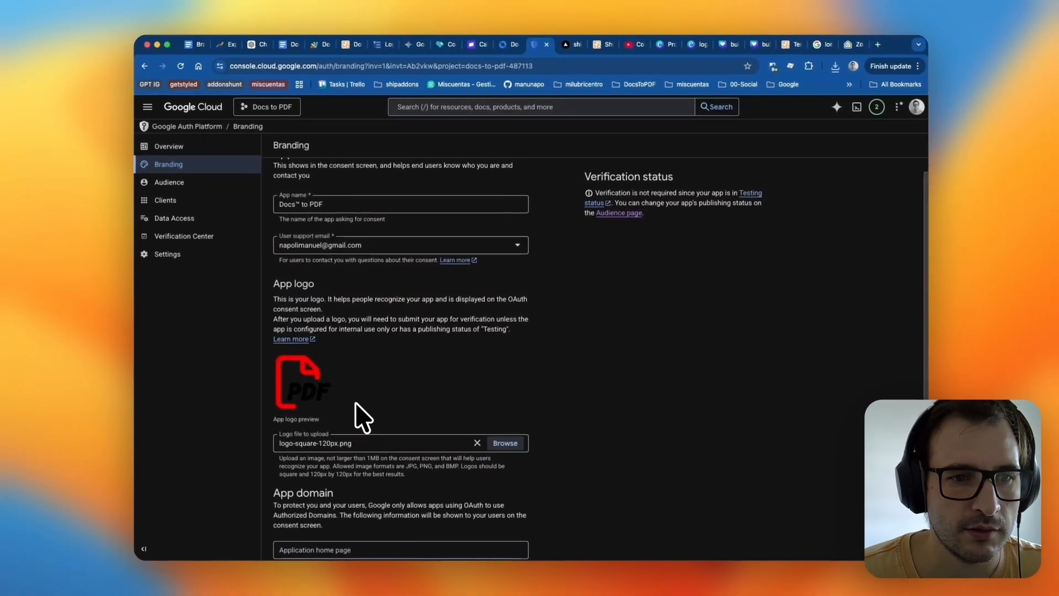
pyautogui.scroll(-5, 521, 362)
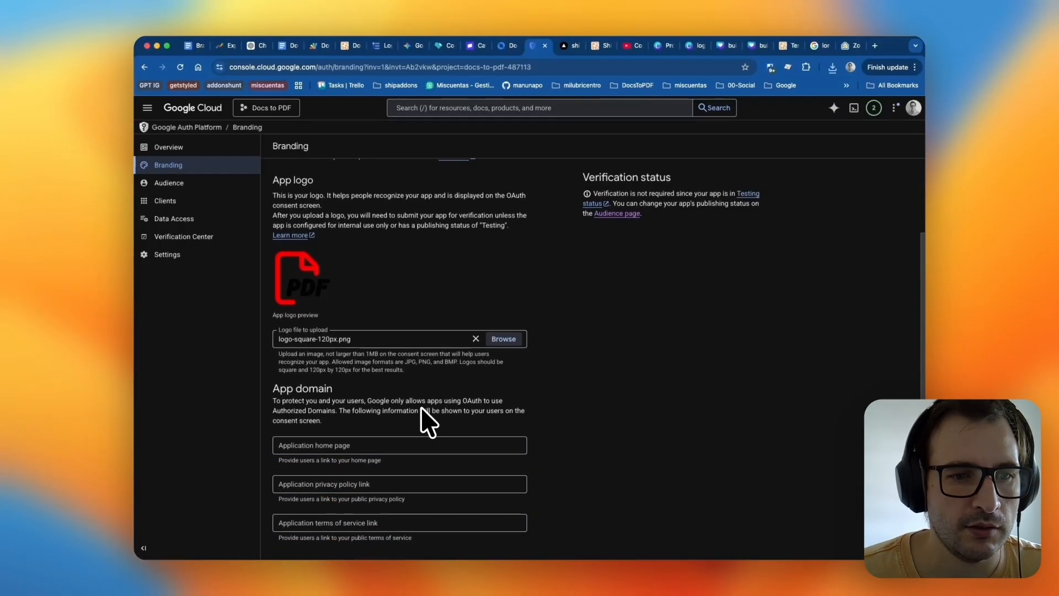
pyautogui.click(368, 427)
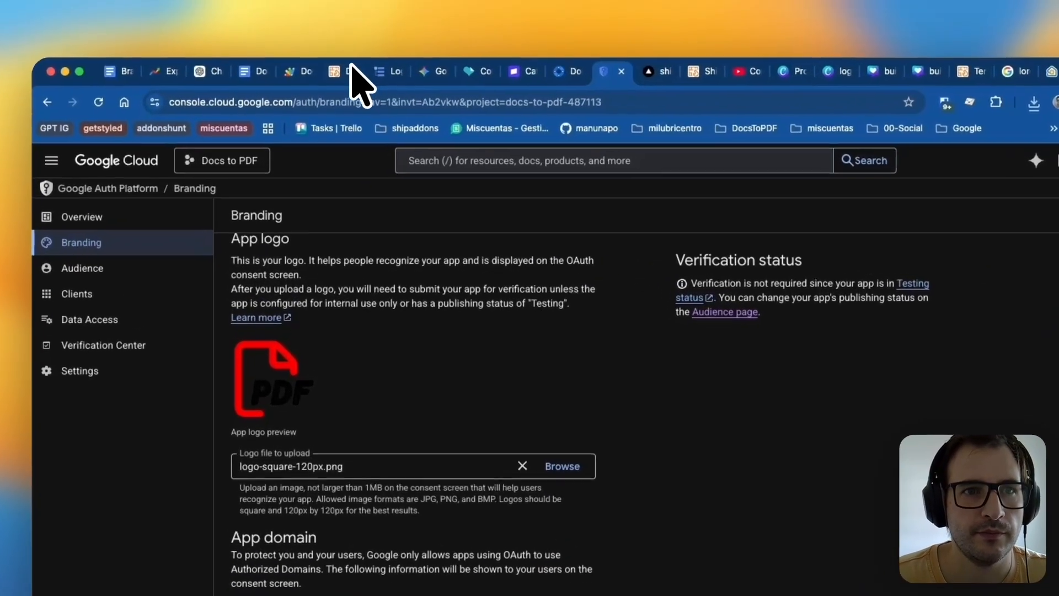
pyautogui.click(349, 45)
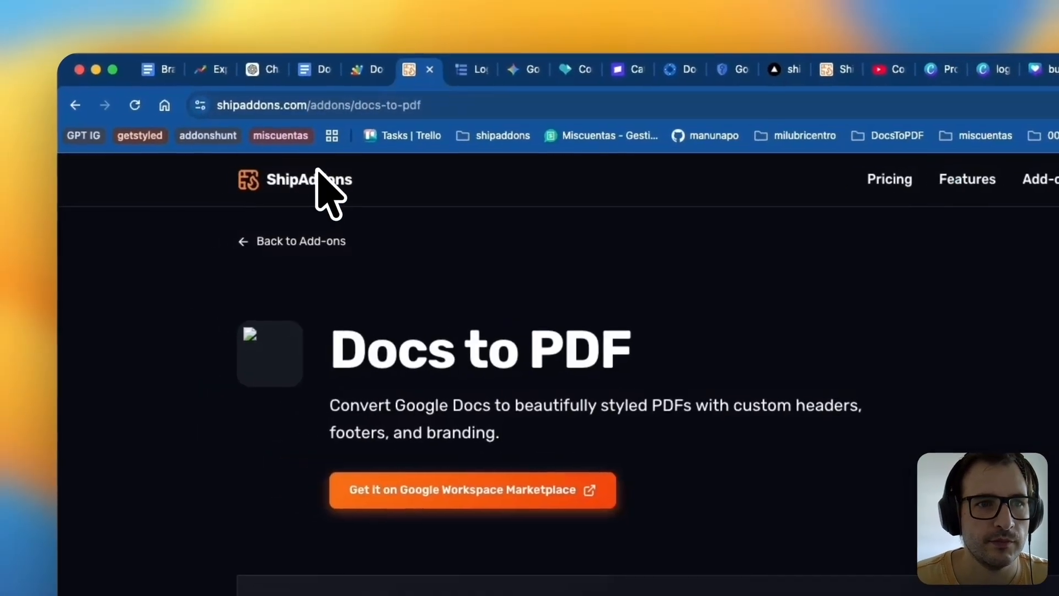
pyautogui.click(488, 99)
pyautogui.hotkey('ctrl', 'c')
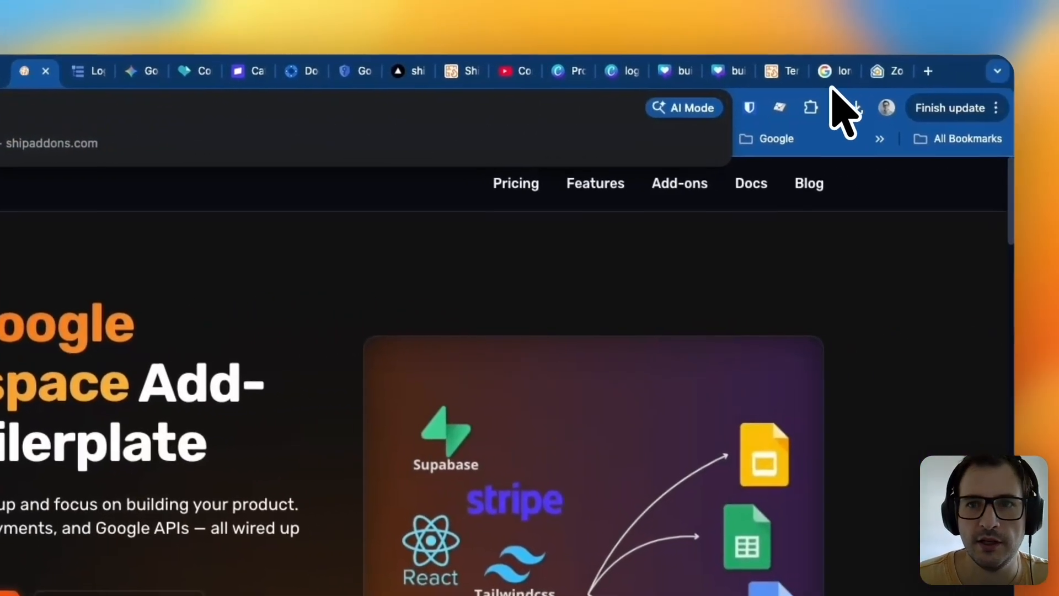
pyautogui.click(727, 82)
pyautogui.click(309, 80)
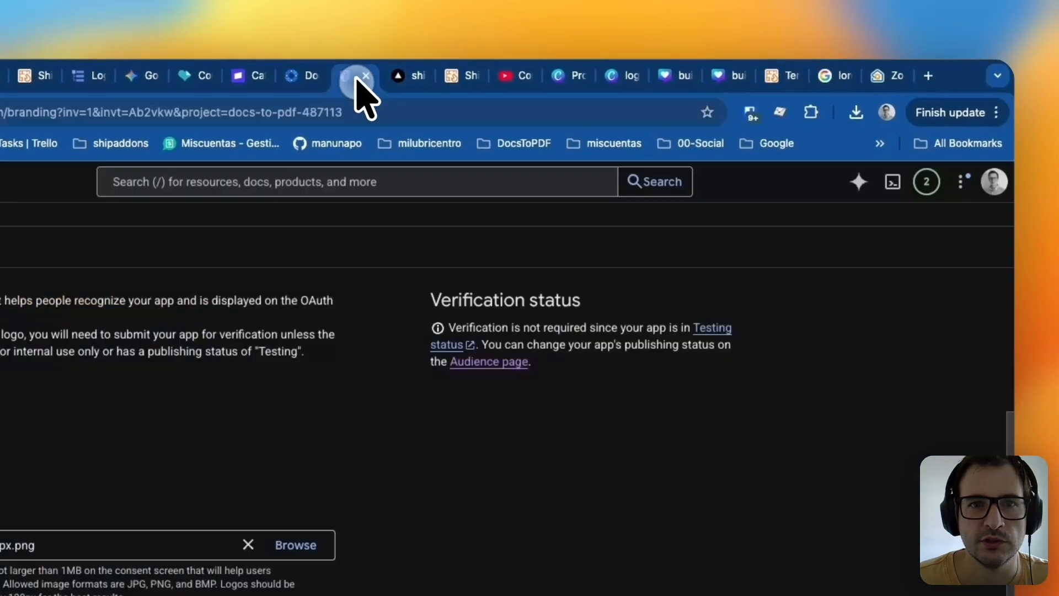
pyautogui.hotkey('ctrl', 'a')
pyautogui.hotkey('ctrl', 'v')
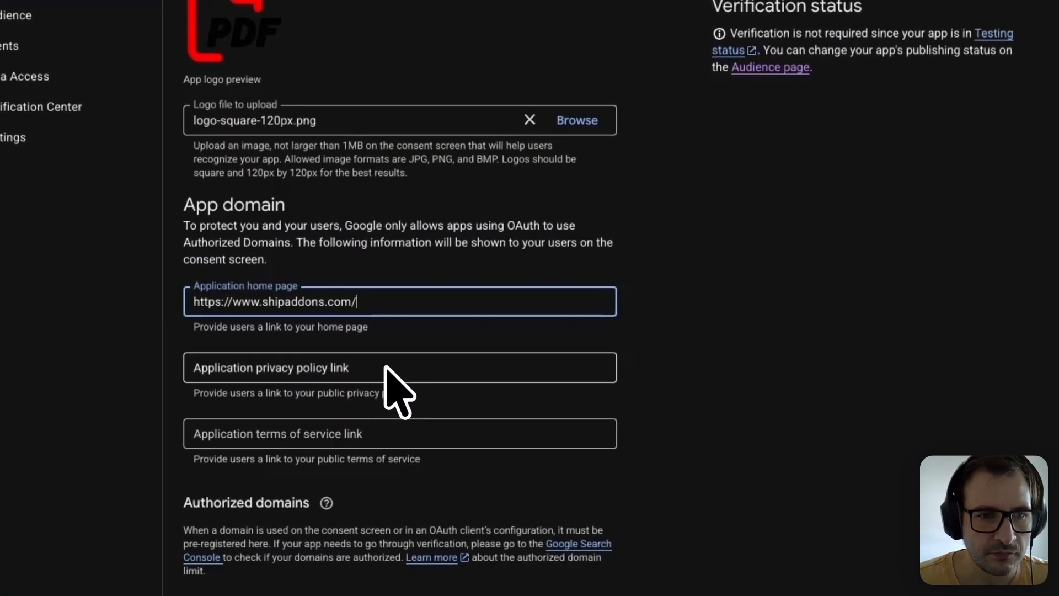
pyautogui.click(386, 368)
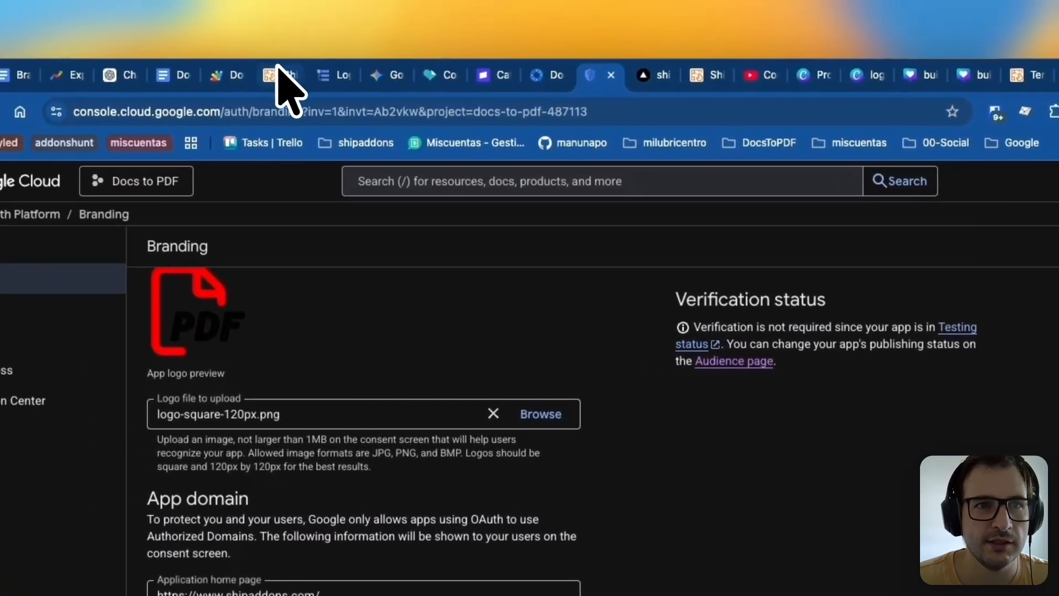
pyautogui.click(279, 67)
pyautogui.scroll(-15, 747, 513)
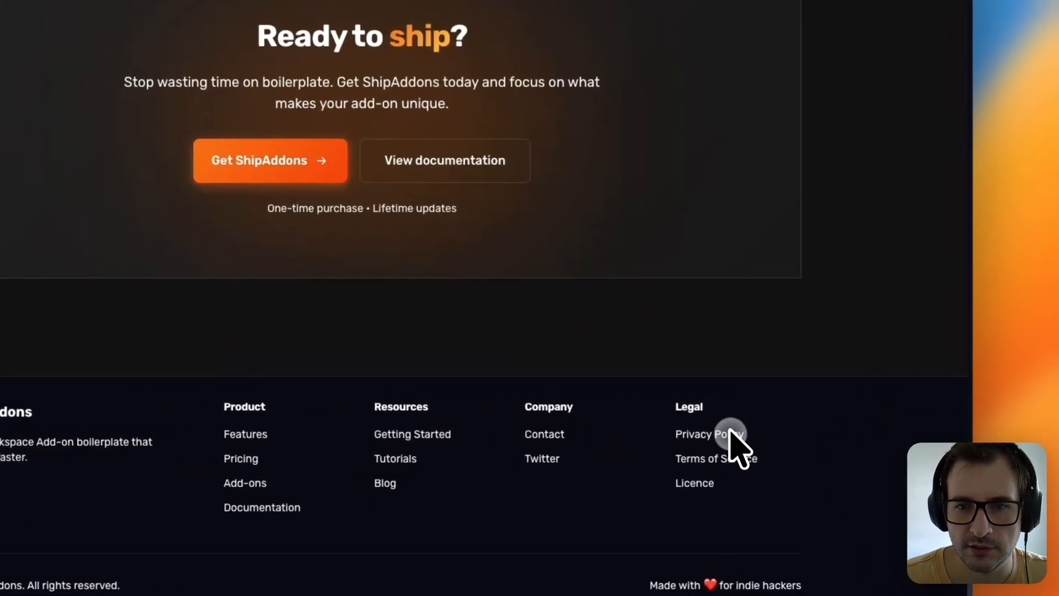
pyautogui.click(752, 439)
pyautogui.click(220, 2)
pyautogui.hotkey('ctrl', 'c')
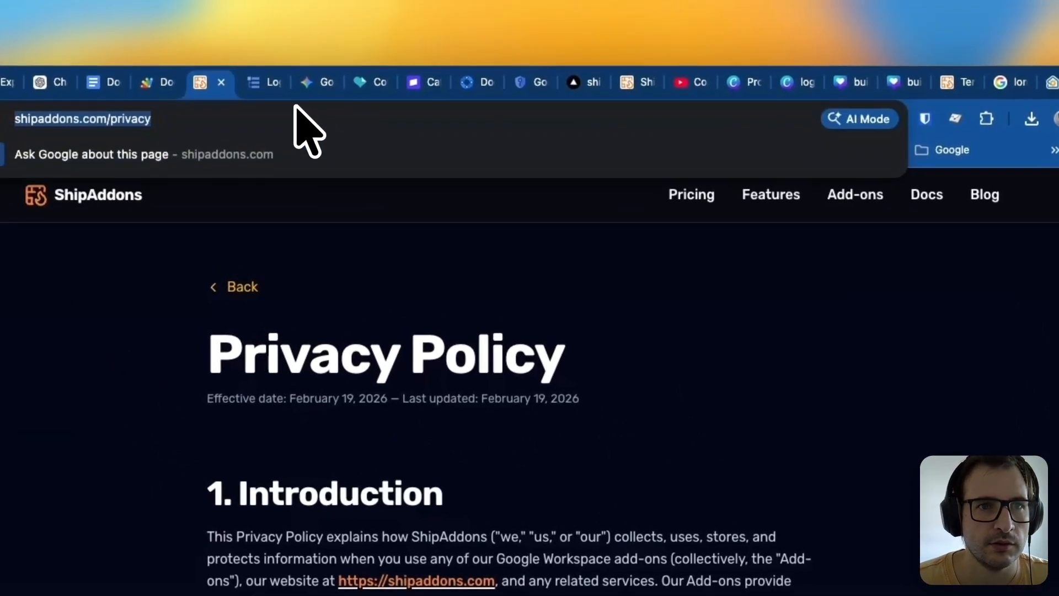
pyautogui.click(520, 82)
pyautogui.hotkey('ctrl', 'v')
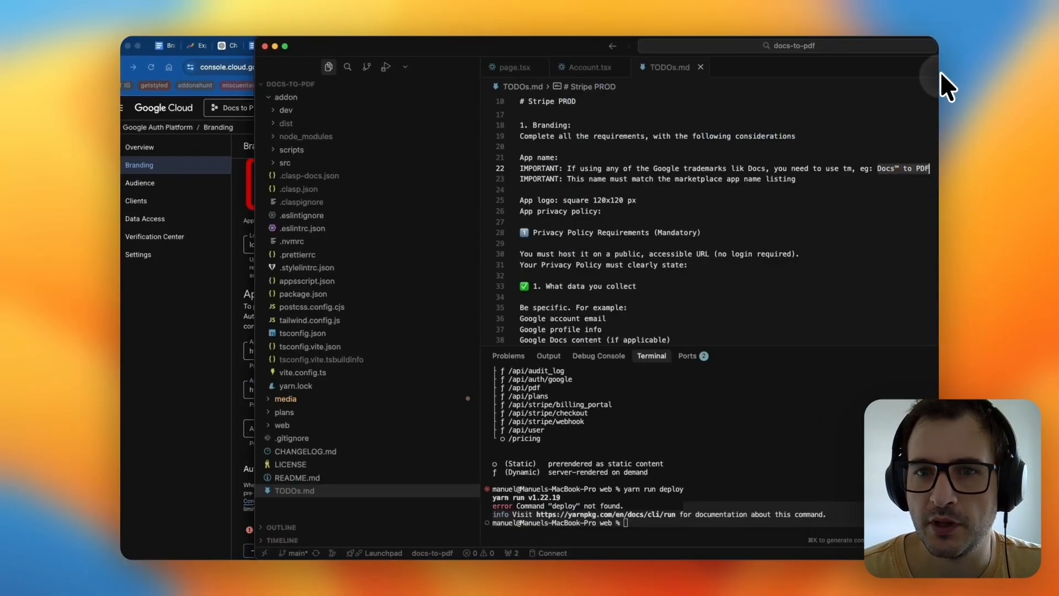
pyautogui.scroll(-3, 364, 272)
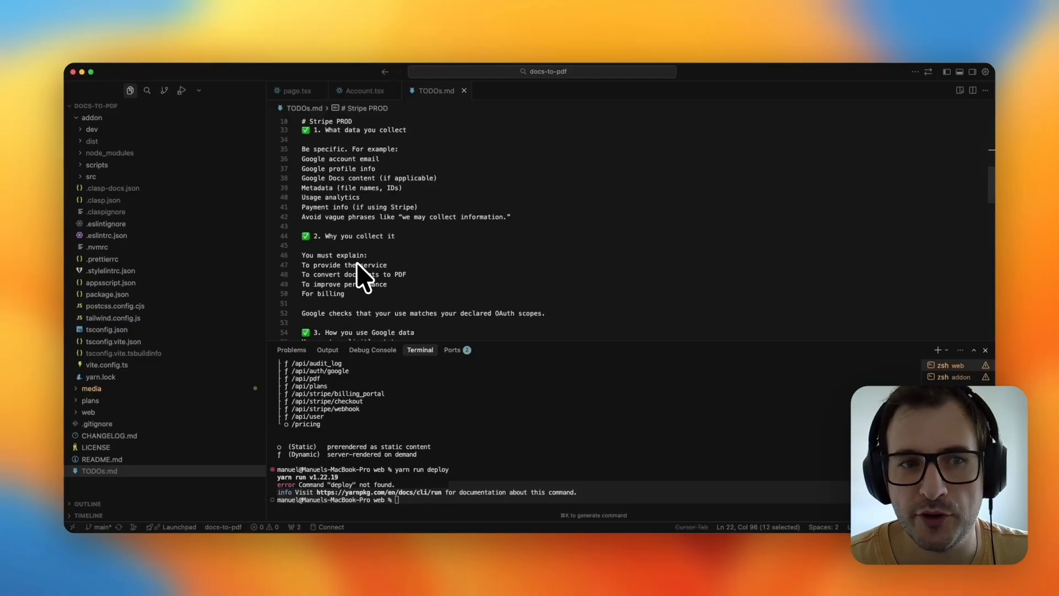
pyautogui.scroll(-2, 364, 273)
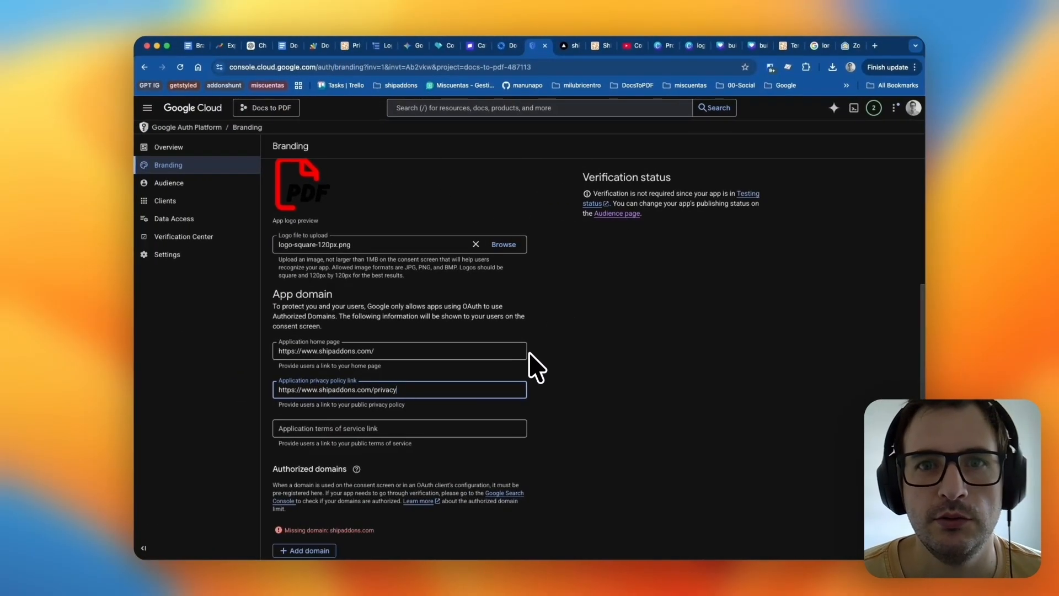
pyautogui.click(353, 46)
pyautogui.scroll(-15, 654, 421)
pyautogui.click(742, 437)
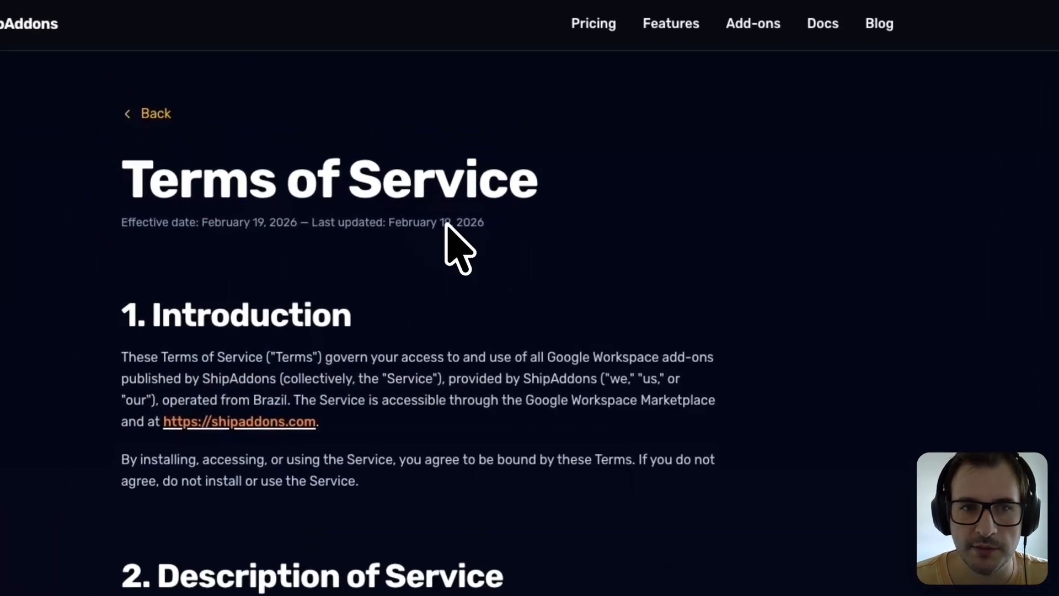
pyautogui.click(236, 160)
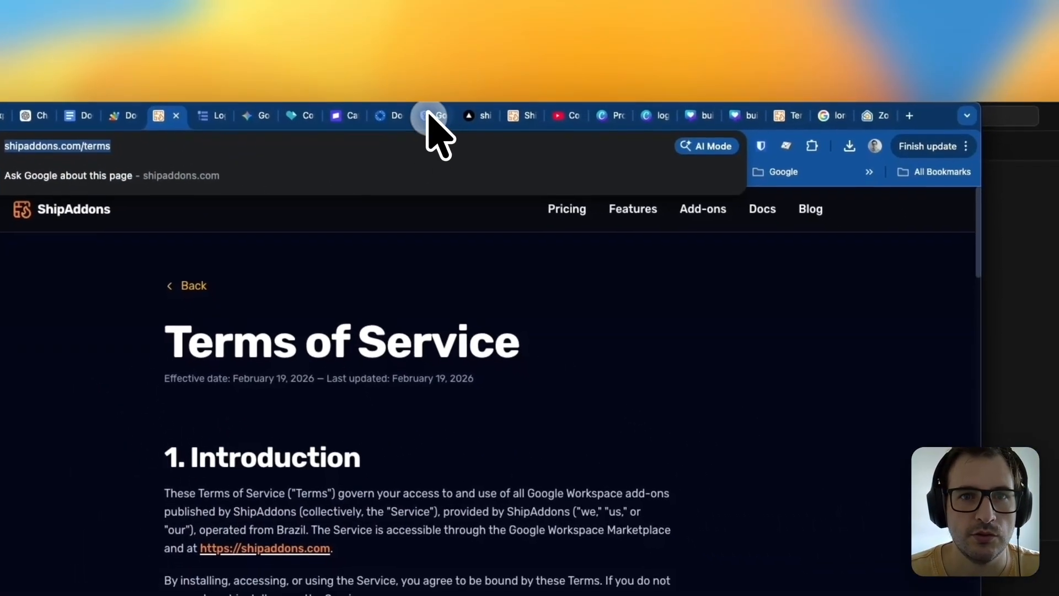
pyautogui.press('super+c')
pyautogui.click(428, 117)
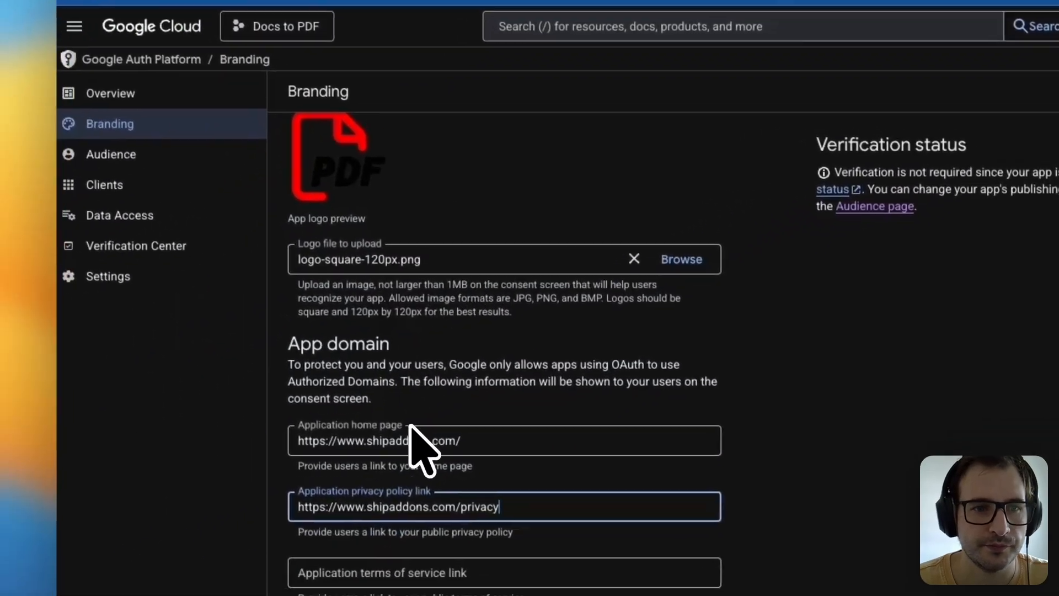
pyautogui.click(543, 430)
pyautogui.press('super+v')
# Add shipaddons.com as an authorized domain and save the branding changes
pyautogui.scroll(-3, 579, 419)
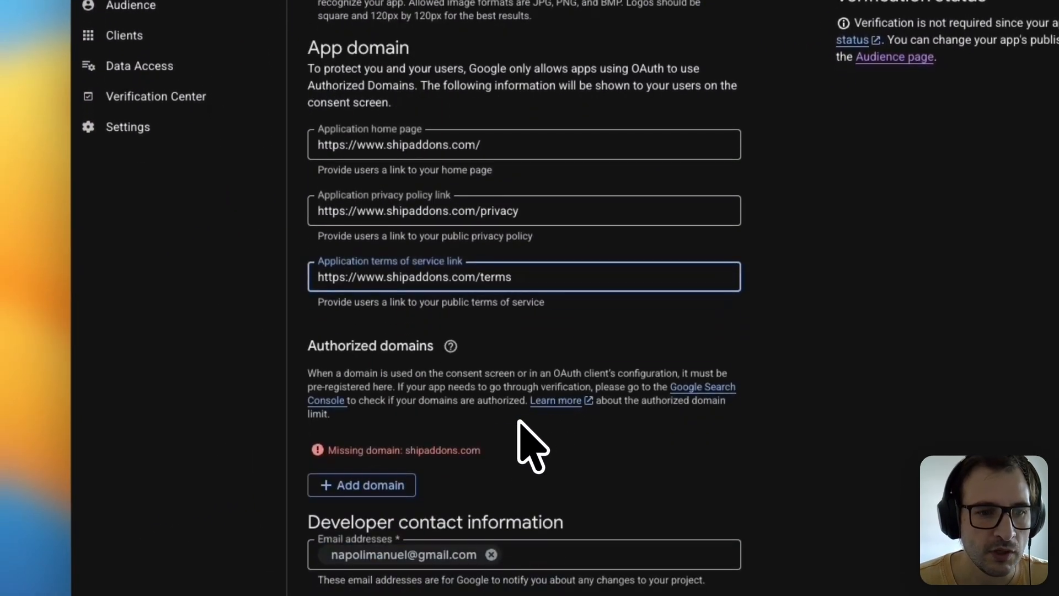
pyautogui.click(371, 481)
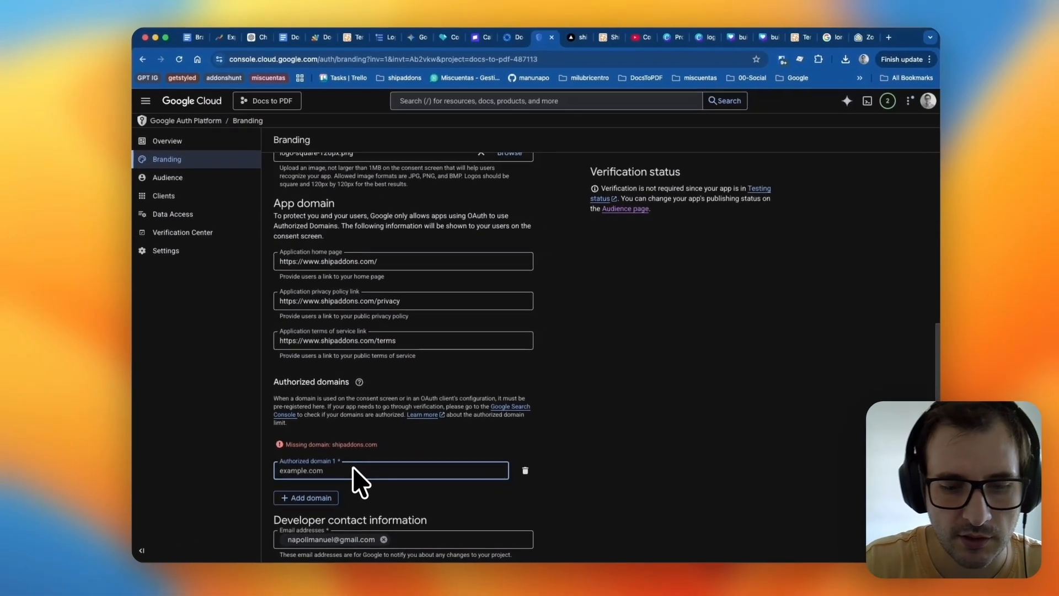
pyautogui.write('shipaddons.com')
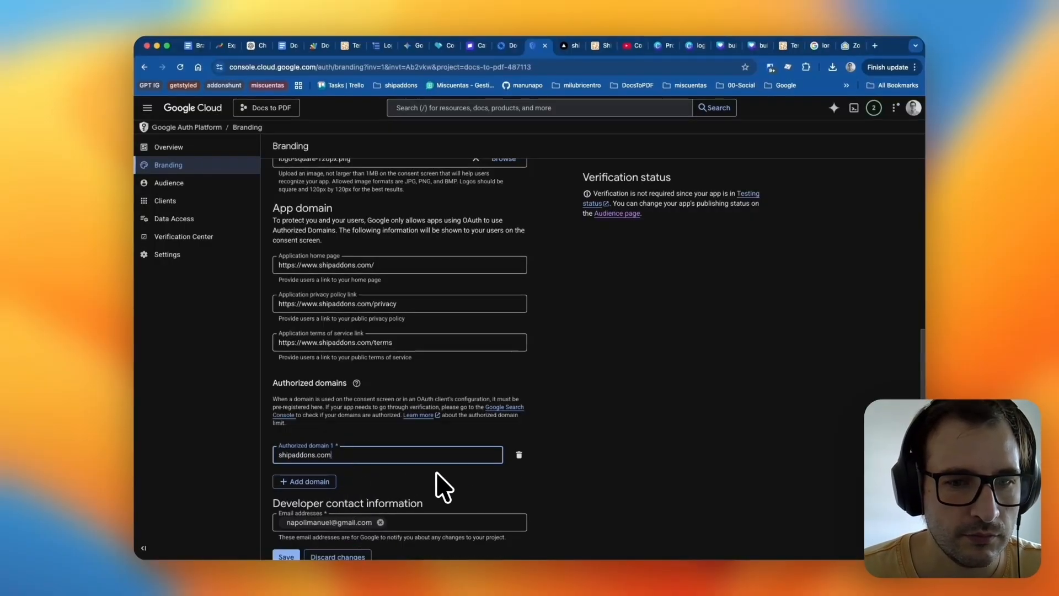
pyautogui.scroll(-1, 556, 481)
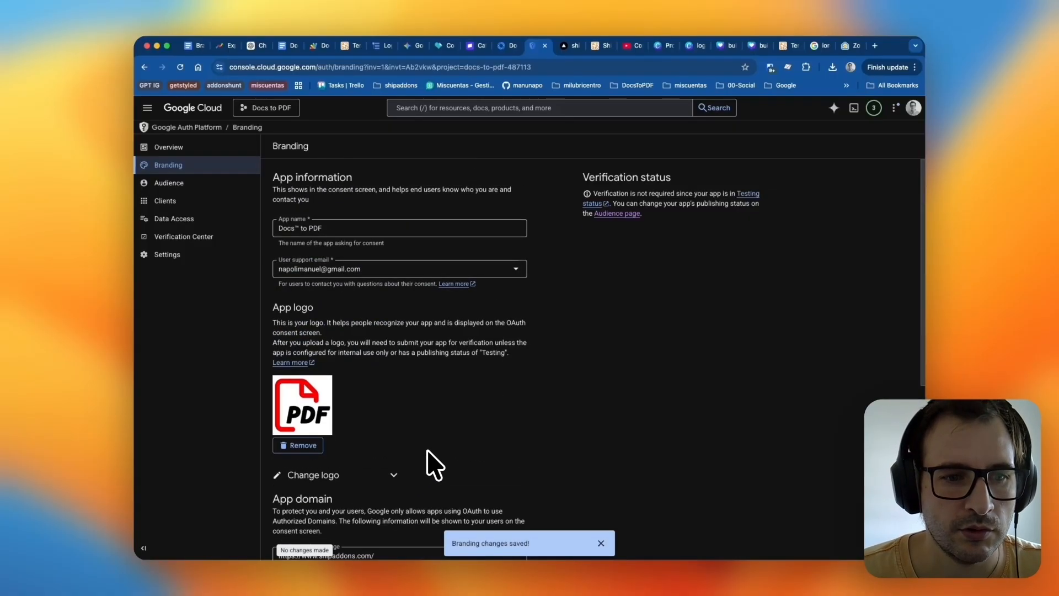
# Review the privacy policy requirements in TODOs.md and the Audience page, opening the explanation of the OAuth user cap
pyautogui.scroll(-6, 427, 464)
pyautogui.scroll(6, 330, 276)
pyautogui.click(208, 181)
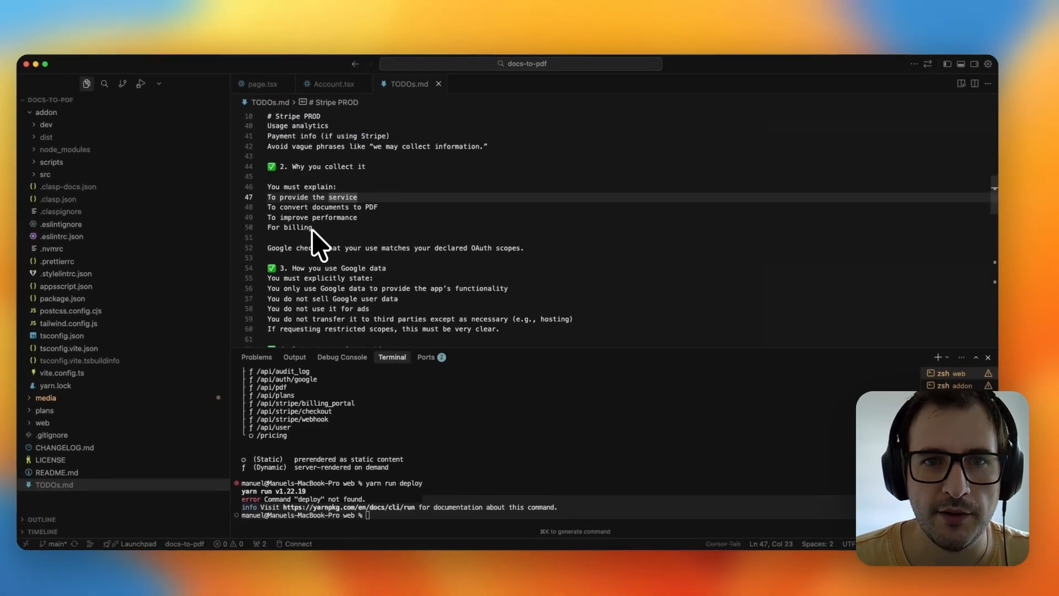
pyautogui.scroll(6, 345, 234)
pyautogui.scroll(-20, 343, 228)
pyautogui.scroll(18, 353, 253)
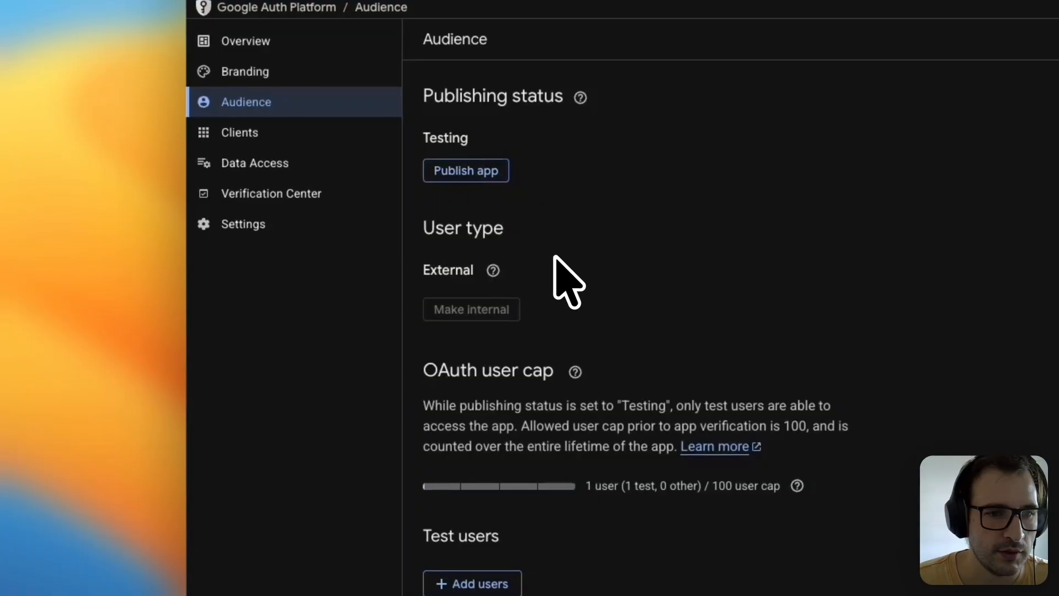
pyautogui.scroll(-2, 559, 272)
pyautogui.click(574, 313)
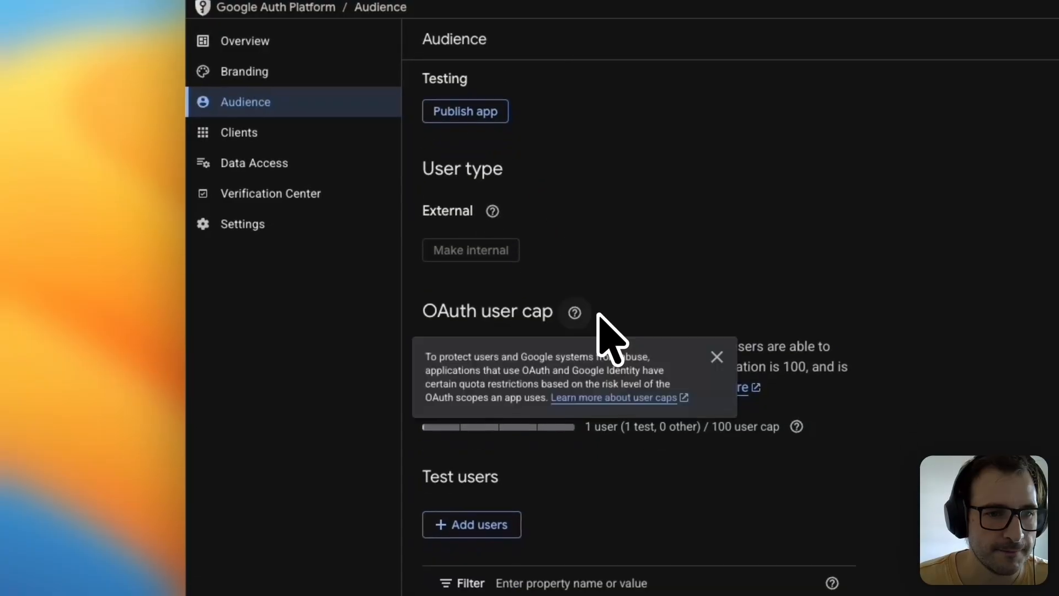
# Open the Data Access page and review the non-sensitive and sensitive scopes listed for the project
pyautogui.click(260, 164)
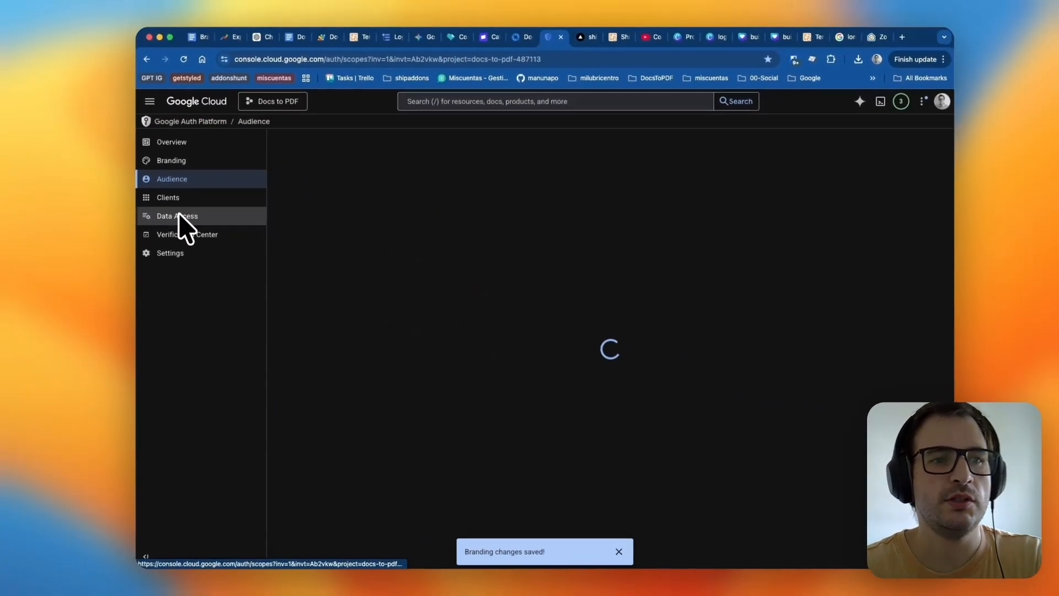
pyautogui.scroll(-2, 470, 284)
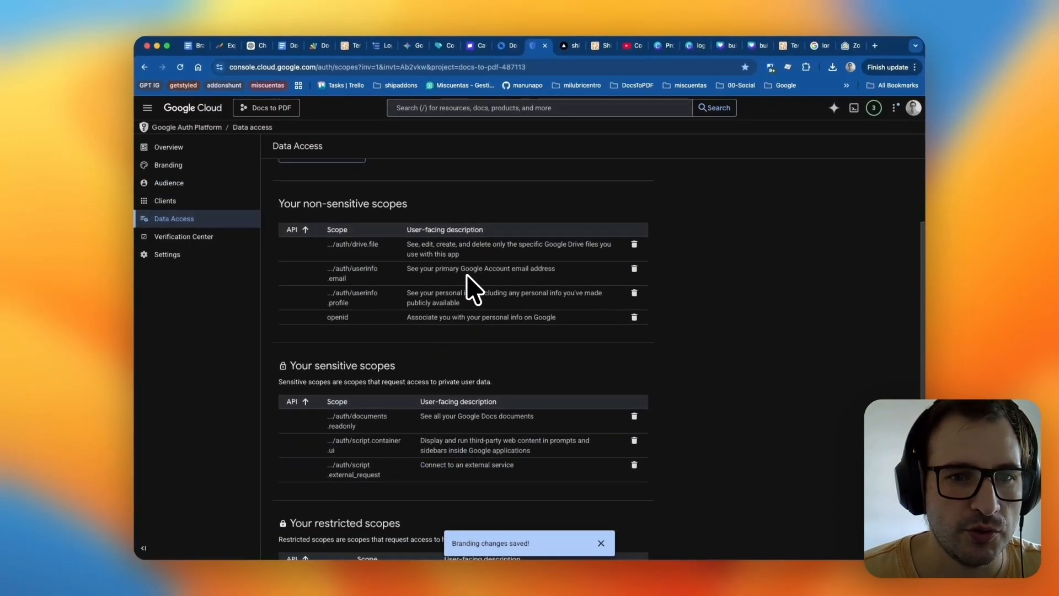
pyautogui.scroll(-1, 418, 269)
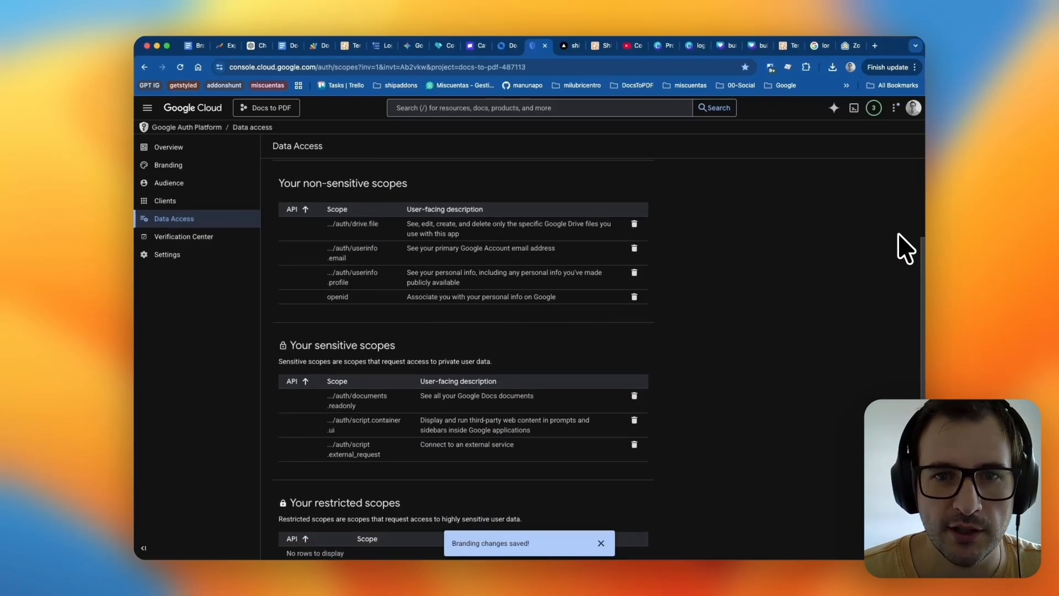
# Switch to the docs-to-pdf project in the code editor, open appsscript.json and examine its oauthScopes list
pyautogui.hotkey('alt', 'Tab')
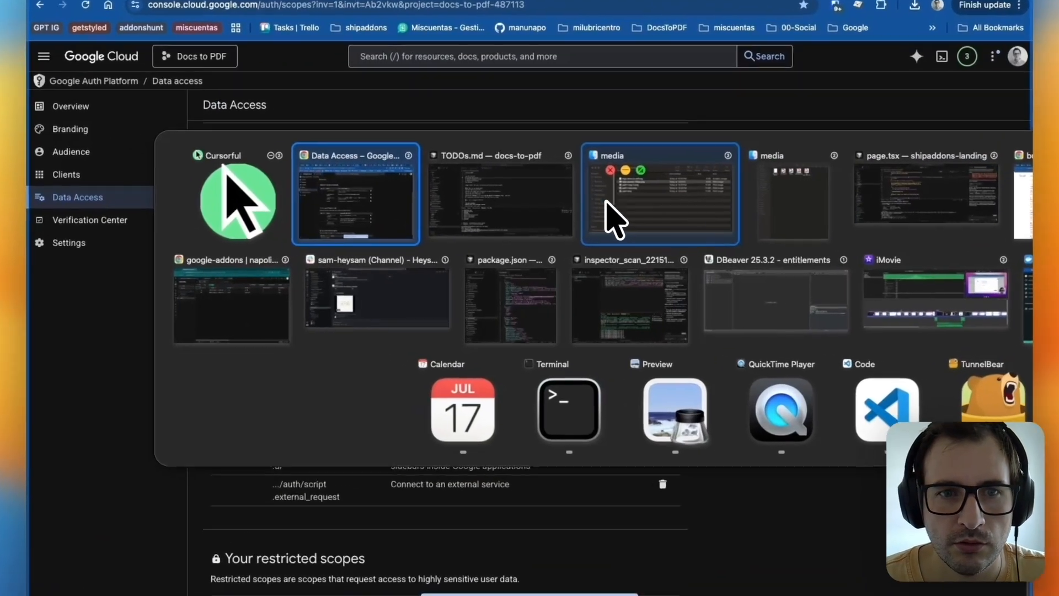
pyautogui.click(515, 225)
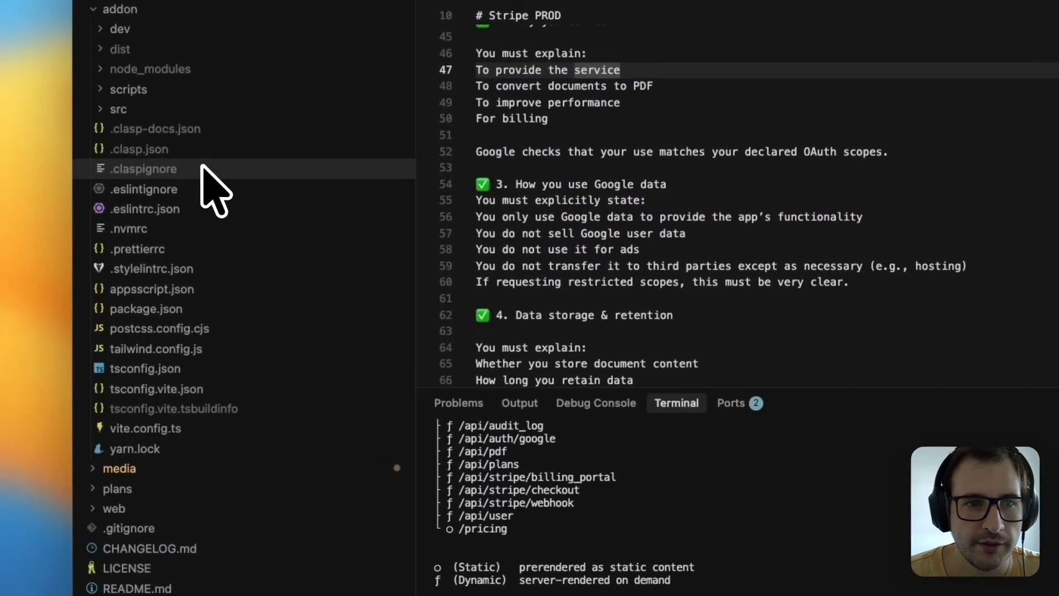
pyautogui.click(41, 274)
pyautogui.scroll(2, 665, 139)
pyautogui.click(590, 208)
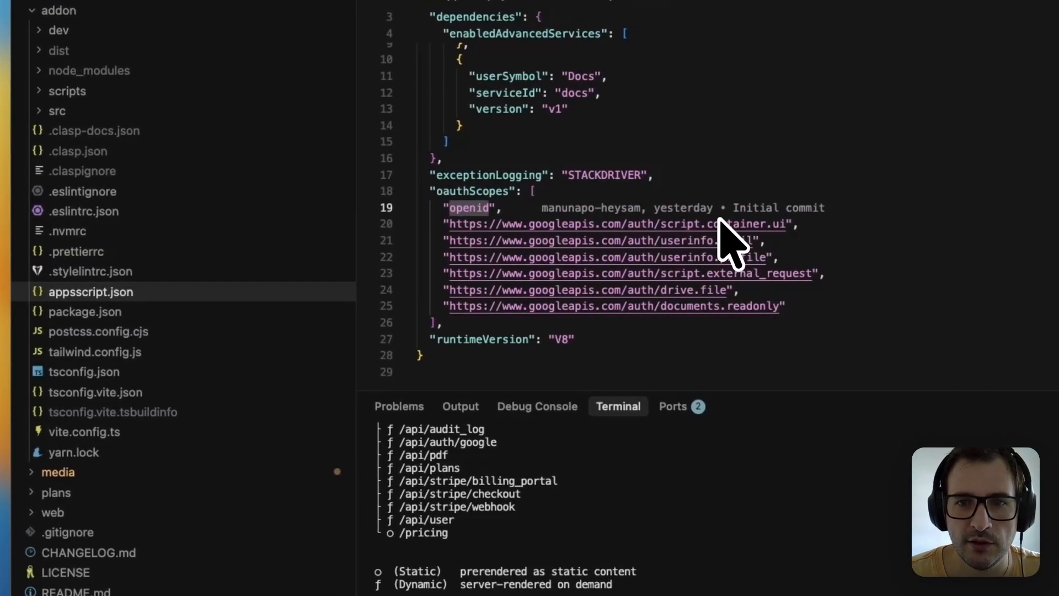
pyautogui.click(720, 220)
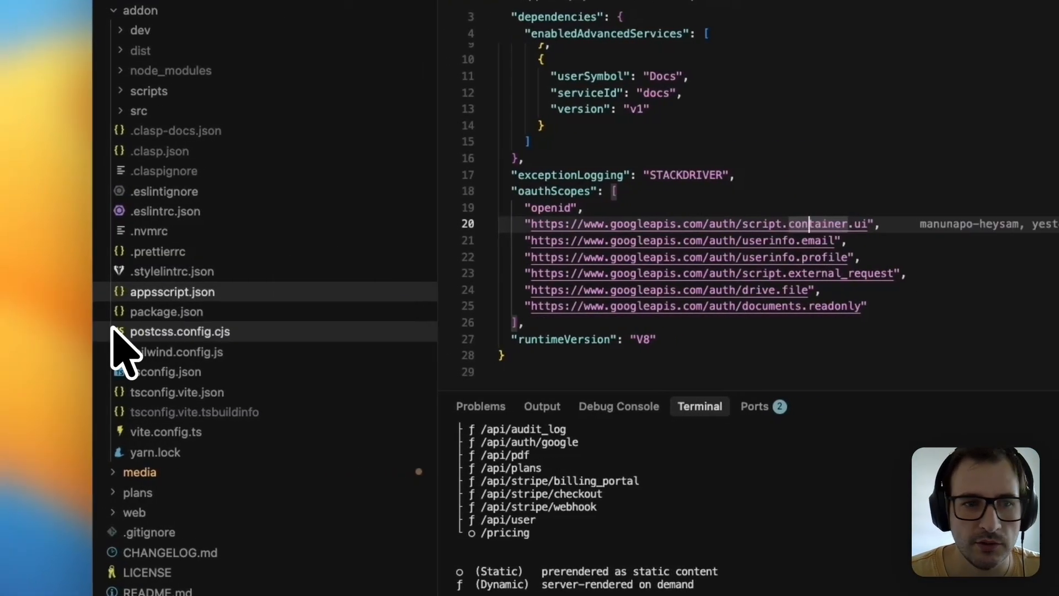
# Return to Google Cloud and check the openid, script.external_request, drive.file and documents.readonly scopes on the Data Access page against appsscript.json
pyautogui.hotkey('alt', 'Tab')
pyautogui.click(511, 309)
pyautogui.doubleClick(513, 312)
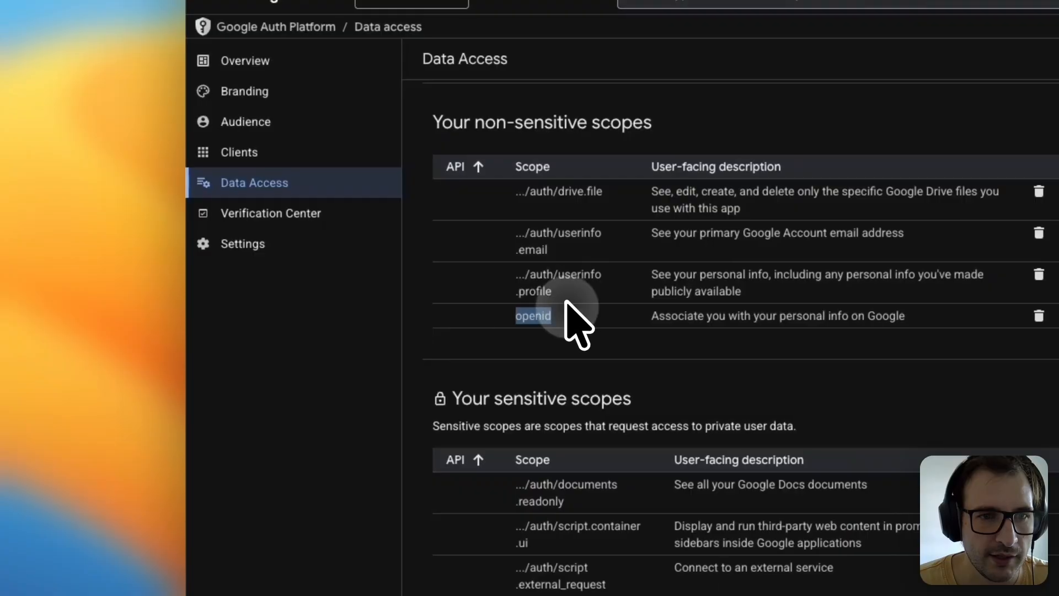
pyautogui.scroll(-3, 595, 380)
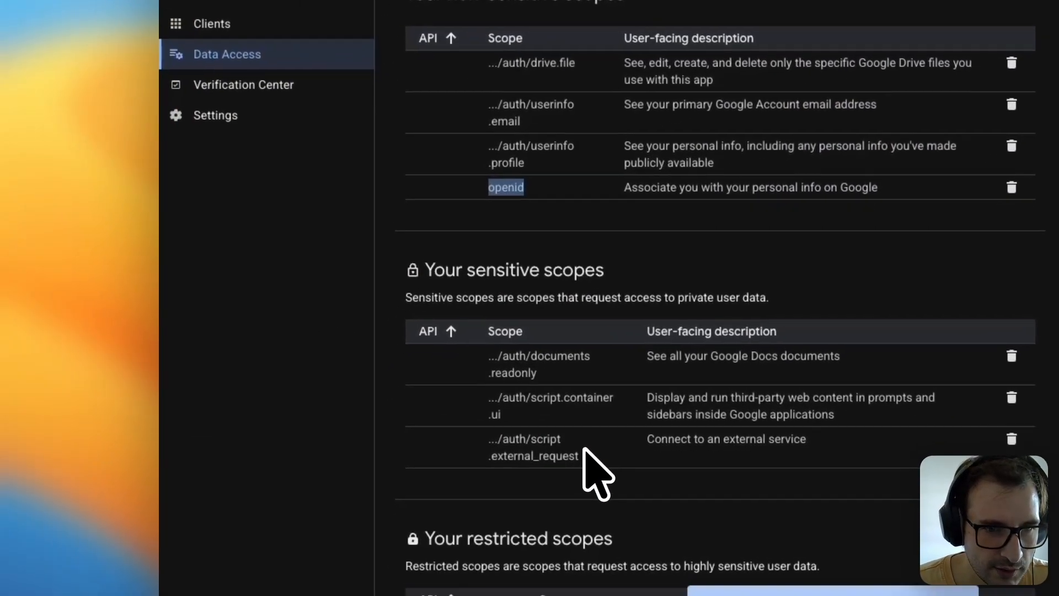
pyautogui.moveTo(591, 466); pyautogui.dragTo(662, 441)
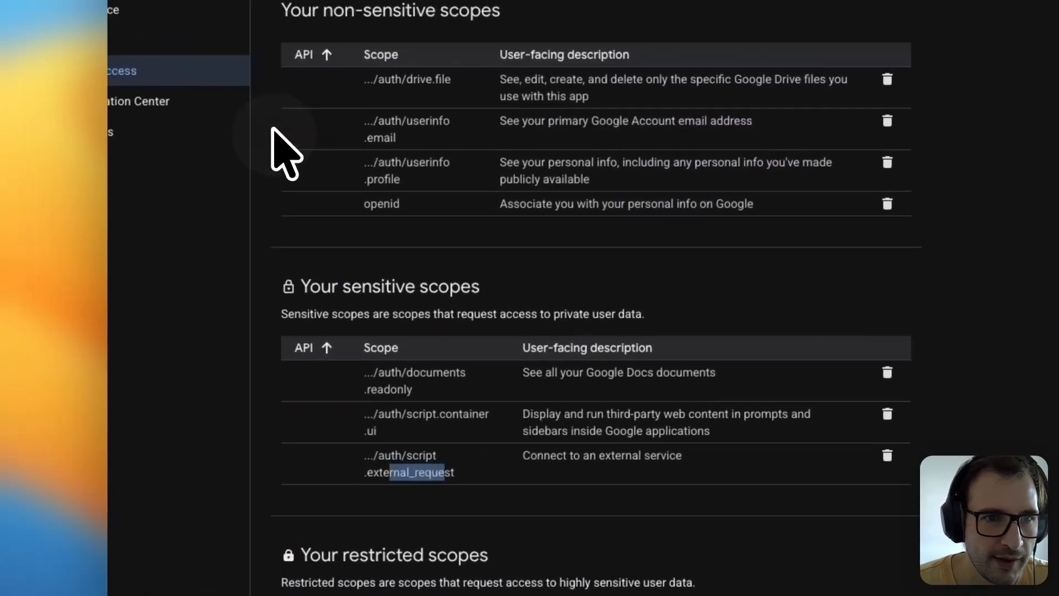
pyautogui.doubleClick(422, 79)
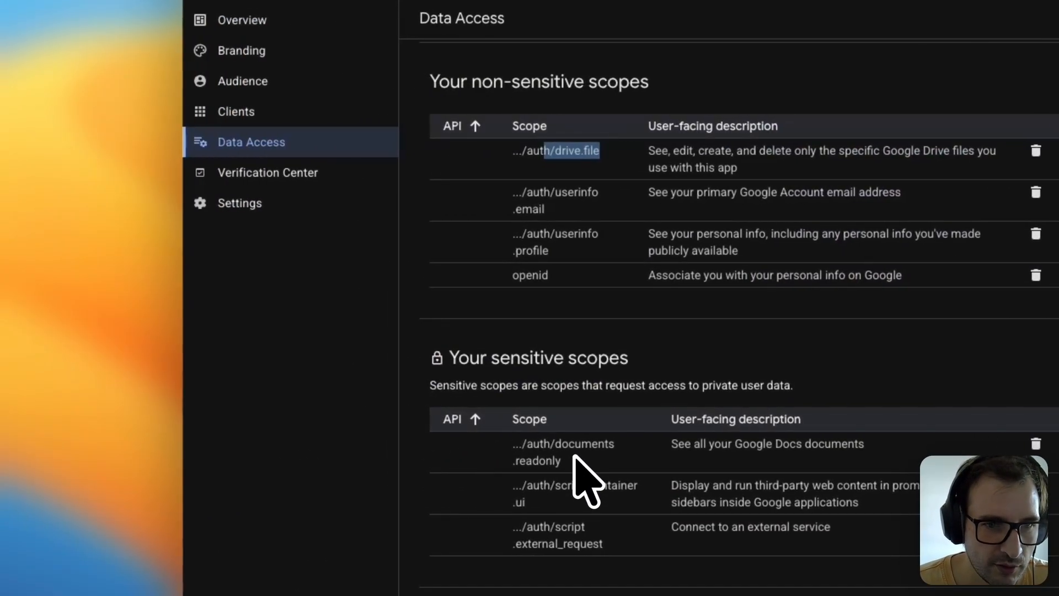
pyautogui.moveTo(538, 461); pyautogui.dragTo(577, 458)
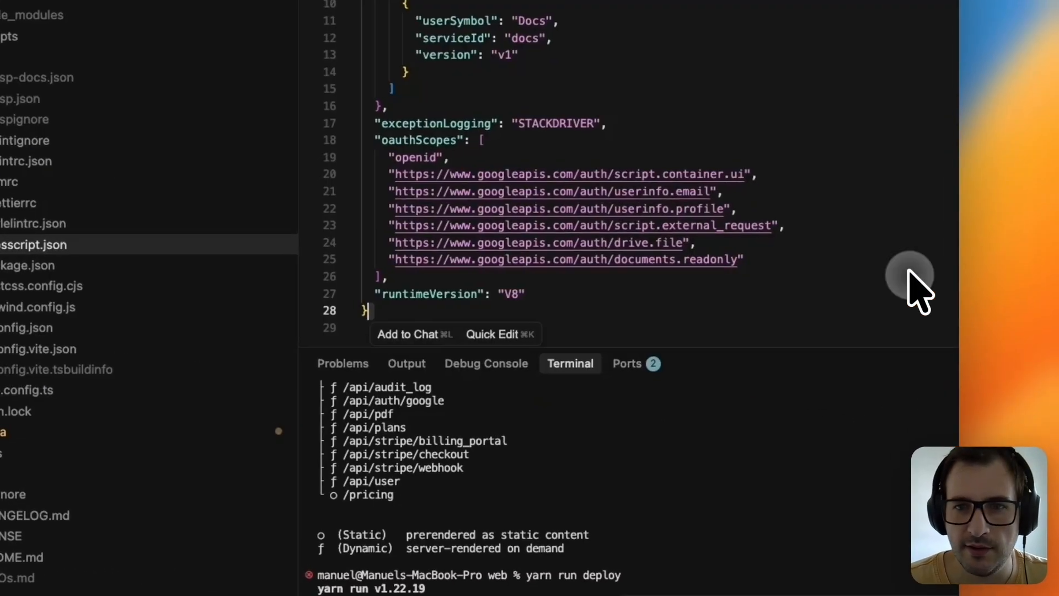
# Recheck the oauthScopes entries in appsscript.json and examine the restricted scopes section on the Data Access page, dismissing the notification there
pyautogui.click(307, 156)
pyautogui.click(308, 172)
pyautogui.click(314, 209)
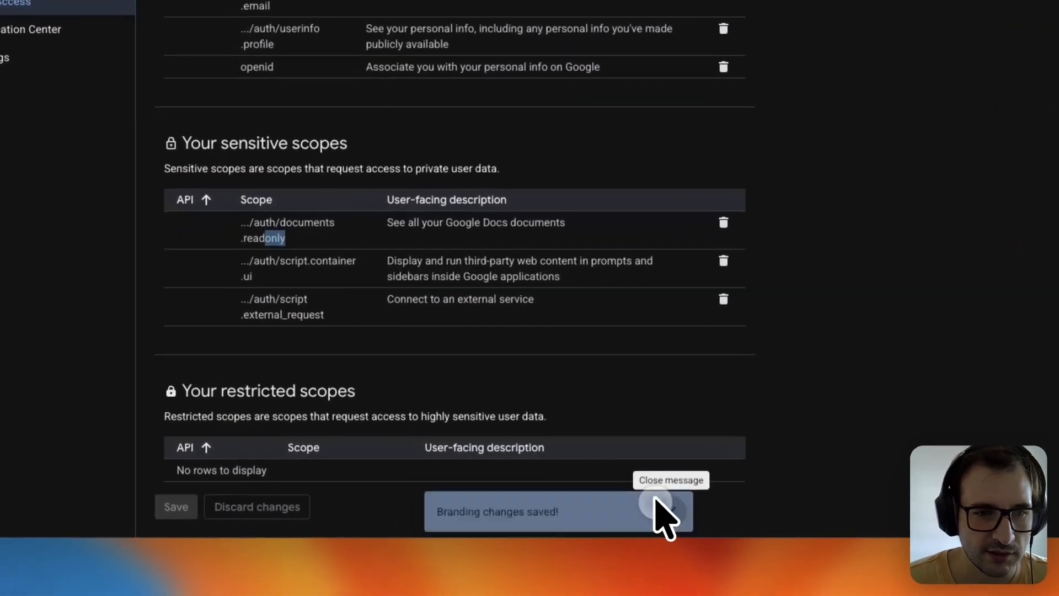
pyautogui.click(608, 546)
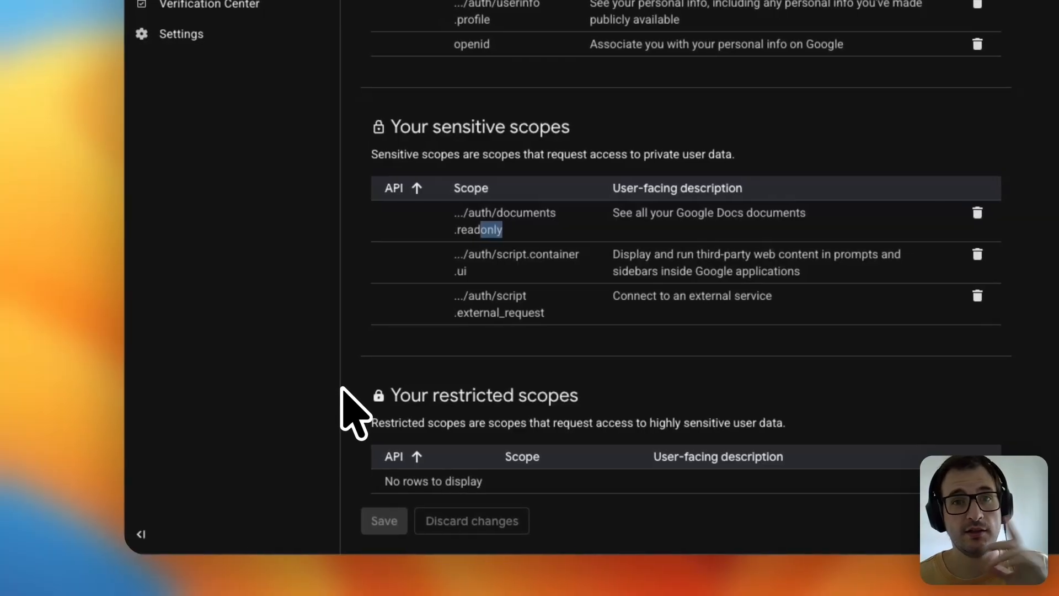
pyautogui.moveTo(342, 393); pyautogui.dragTo(611, 389)
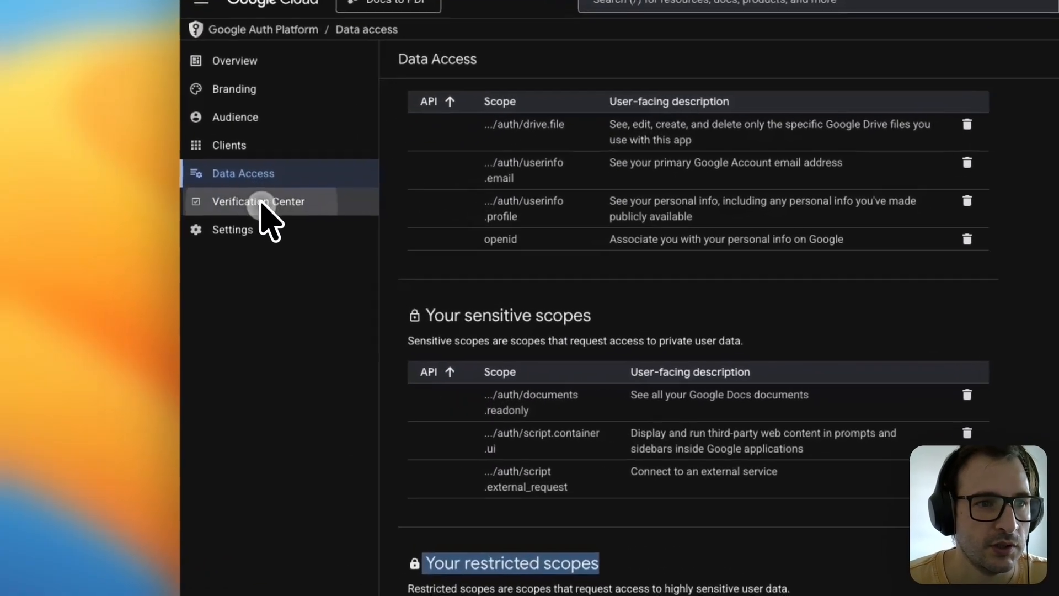
# Check the Verification Center, go to the Audience page and publish the app to production
pyautogui.click(187, 237)
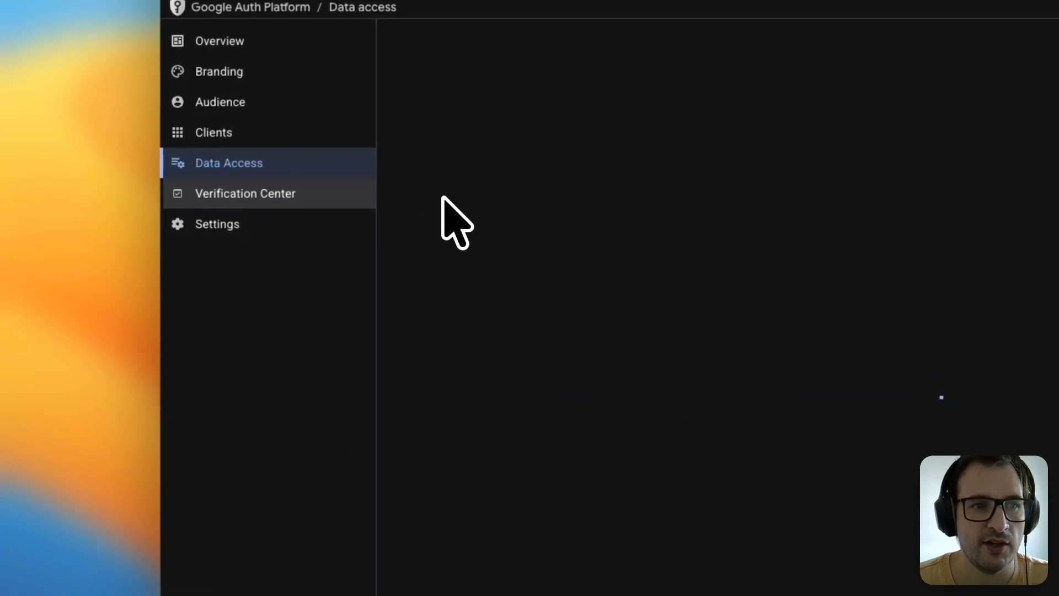
pyautogui.click(531, 206)
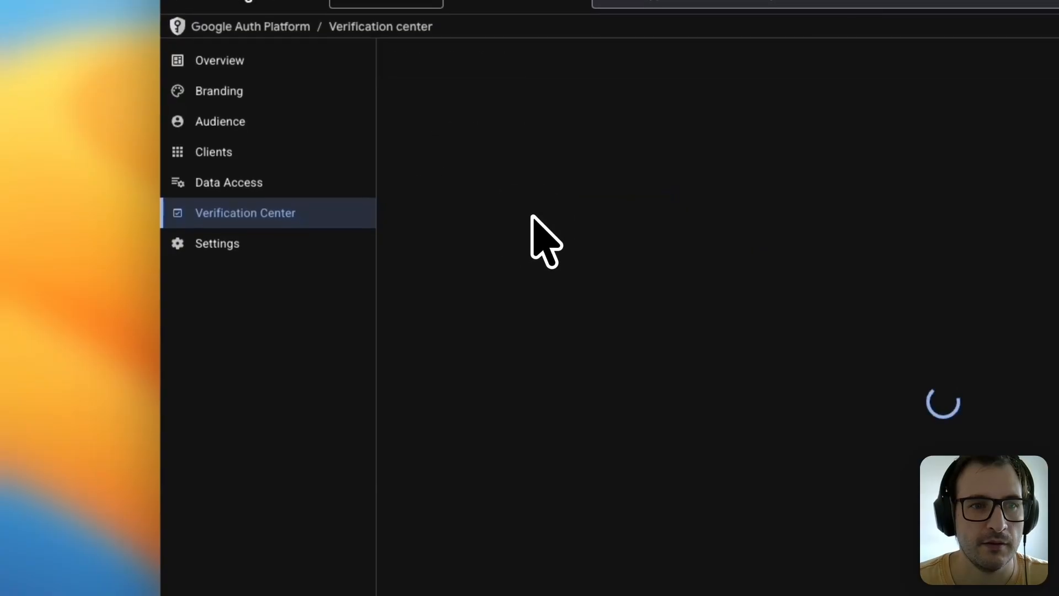
pyautogui.click(450, 189)
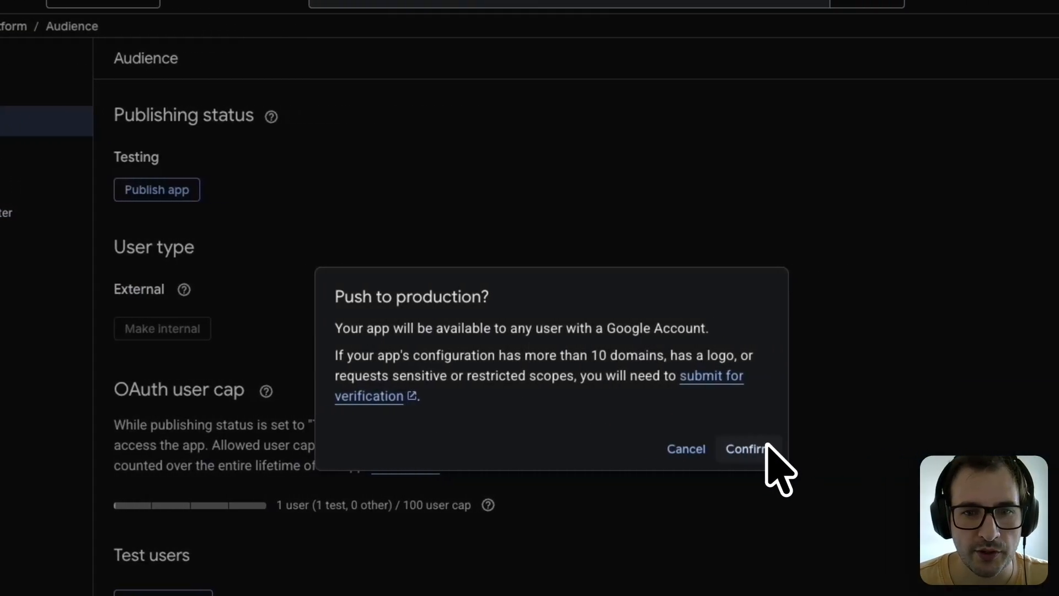
pyautogui.click(766, 445)
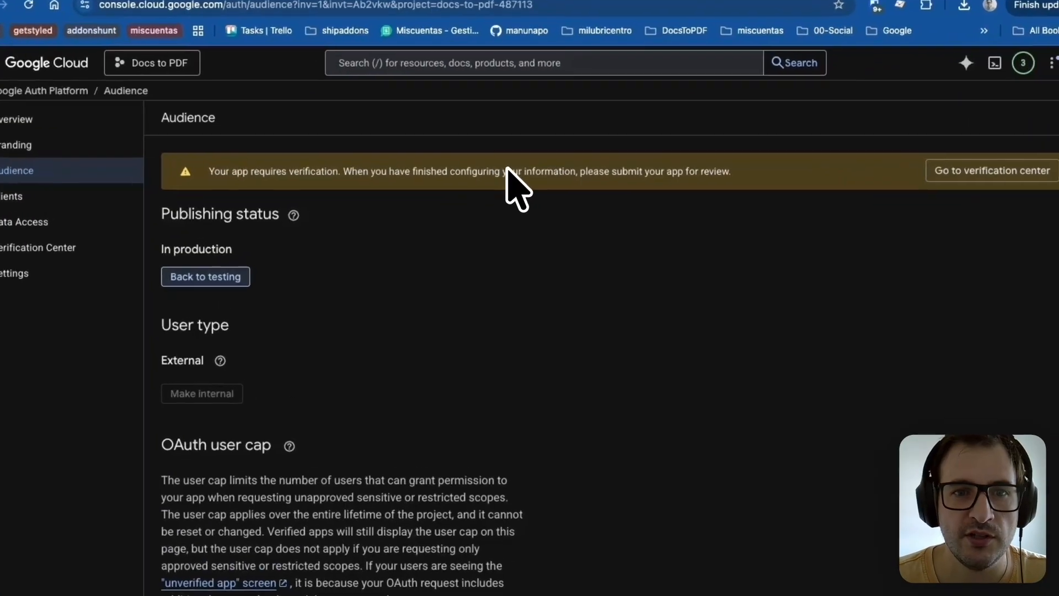
# Read the Audience page's verification notice, go to the Verification Center and examine the branding and data access statuses
pyautogui.moveTo(525, 183); pyautogui.dragTo(670, 185)
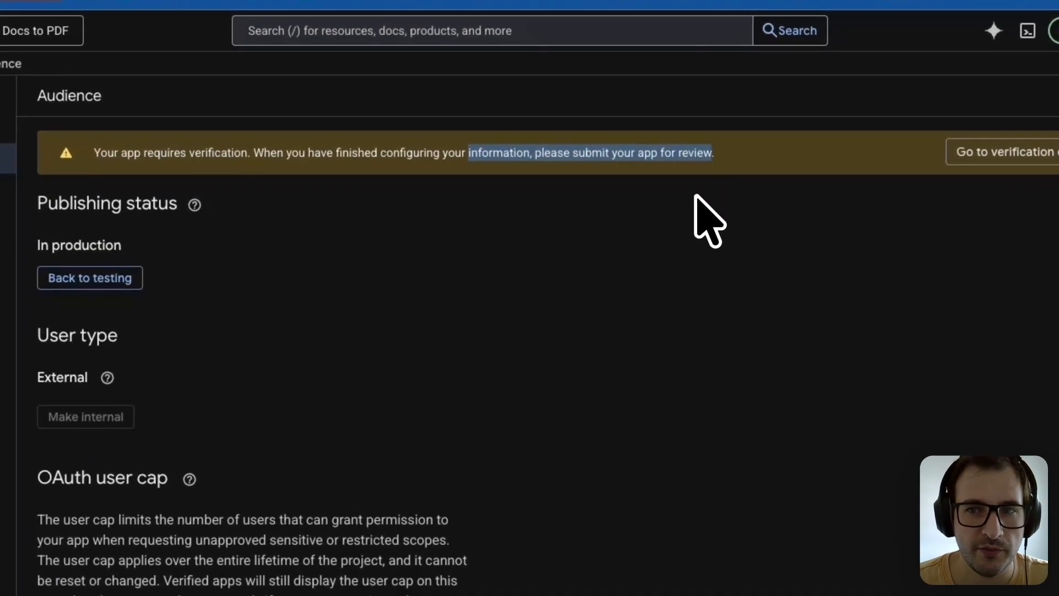
pyautogui.click(1012, 153)
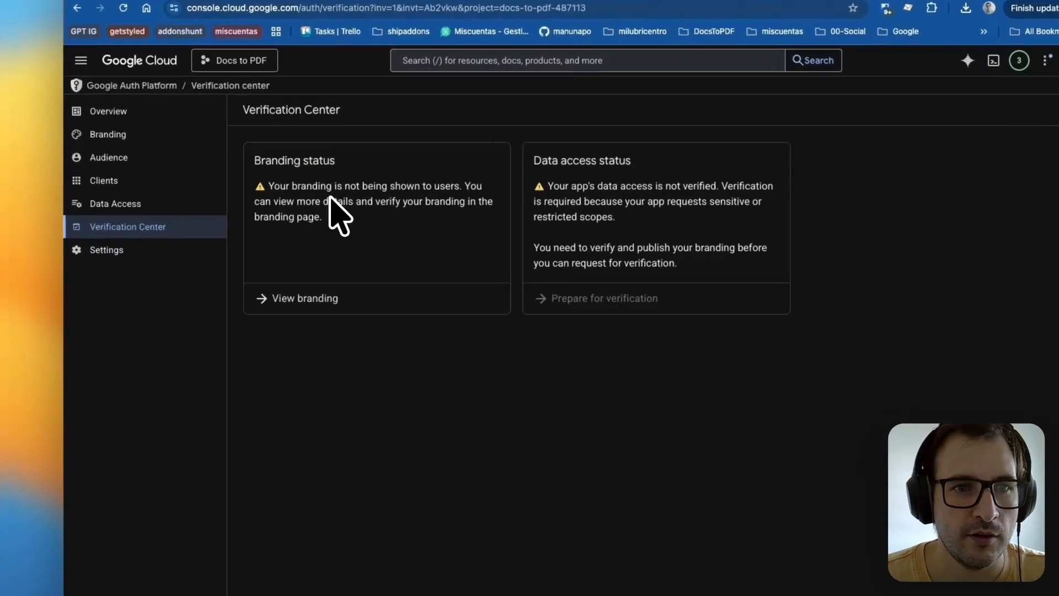
pyautogui.moveTo(374, 206); pyautogui.dragTo(449, 206)
pyautogui.click(330, 217)
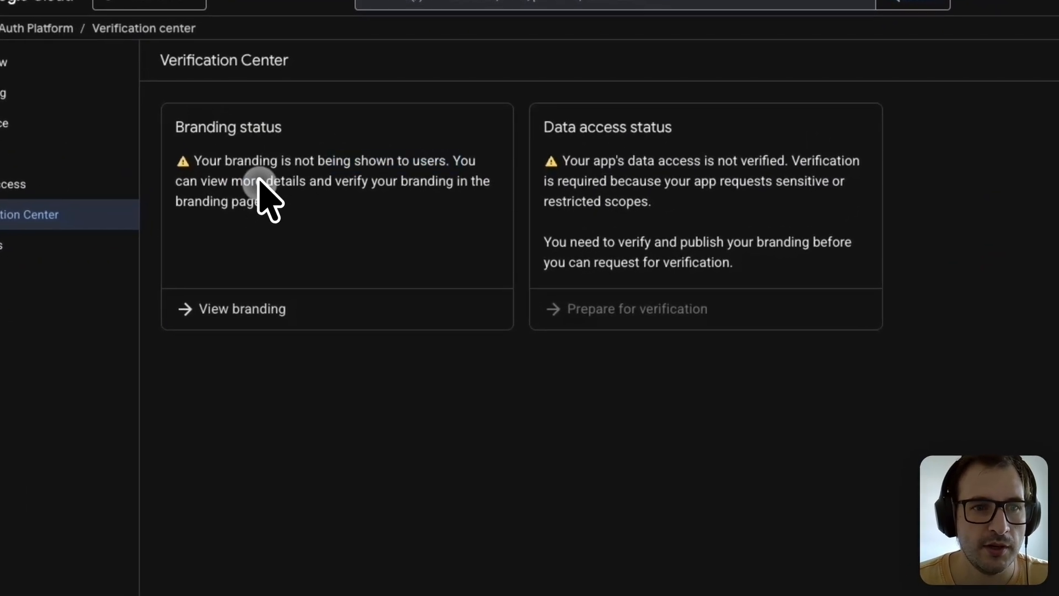
pyautogui.moveTo(258, 181); pyautogui.dragTo(368, 182)
pyautogui.moveTo(600, 161); pyautogui.dragTo(783, 182)
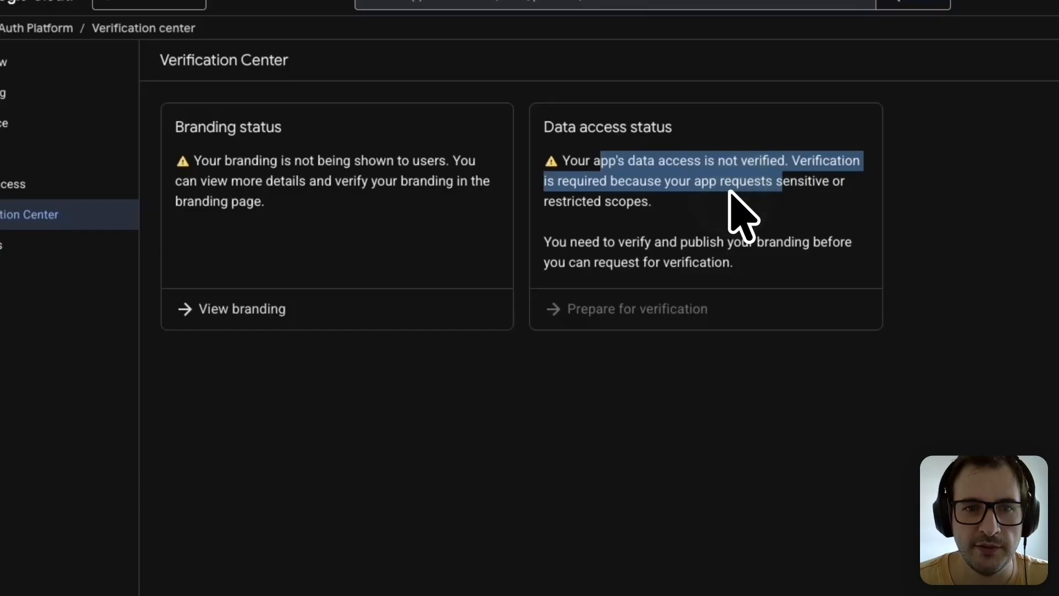
pyautogui.click(692, 208)
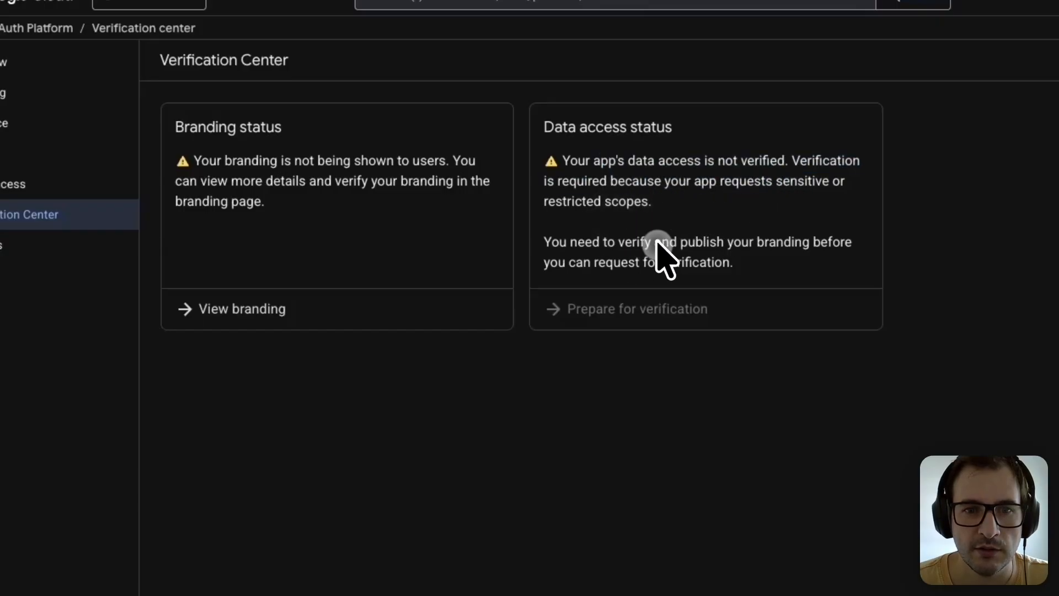
# Open the branding details from the Verification Center and start the branding verification
pyautogui.click(241, 313)
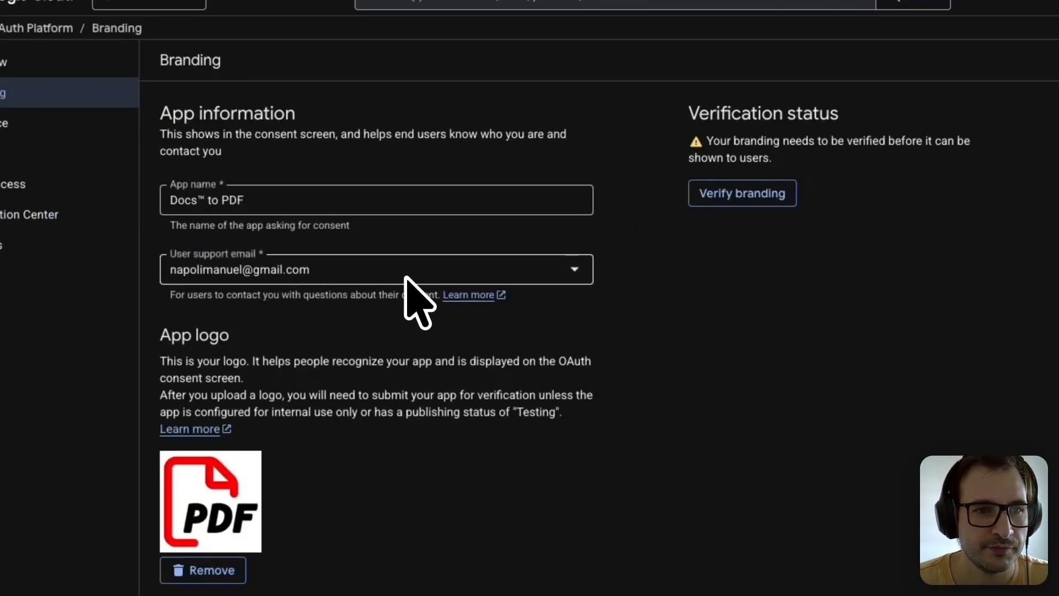
pyautogui.click(752, 193)
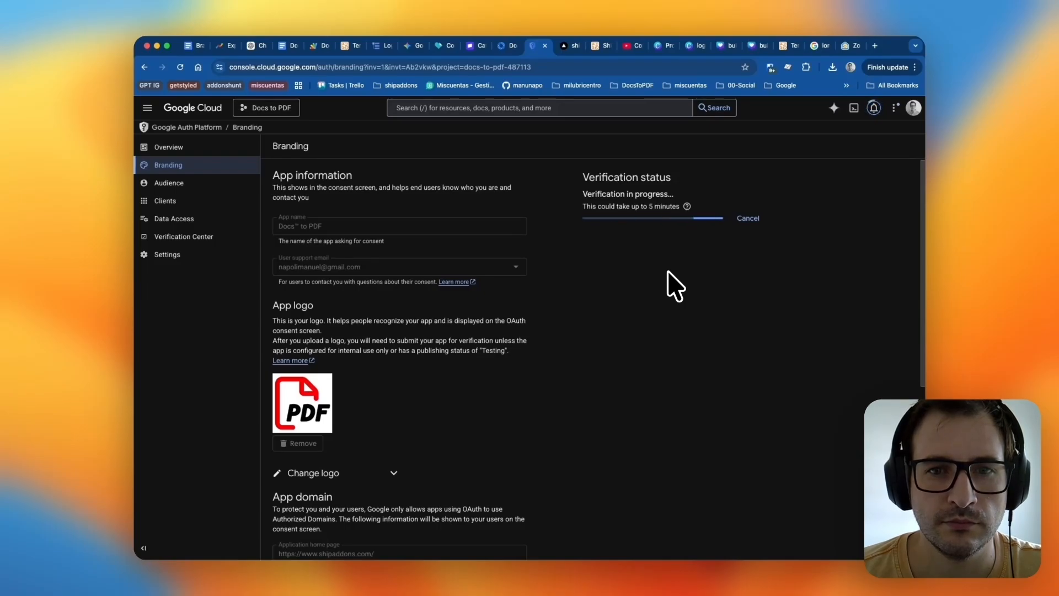
pyautogui.scroll(-5, 675, 285)
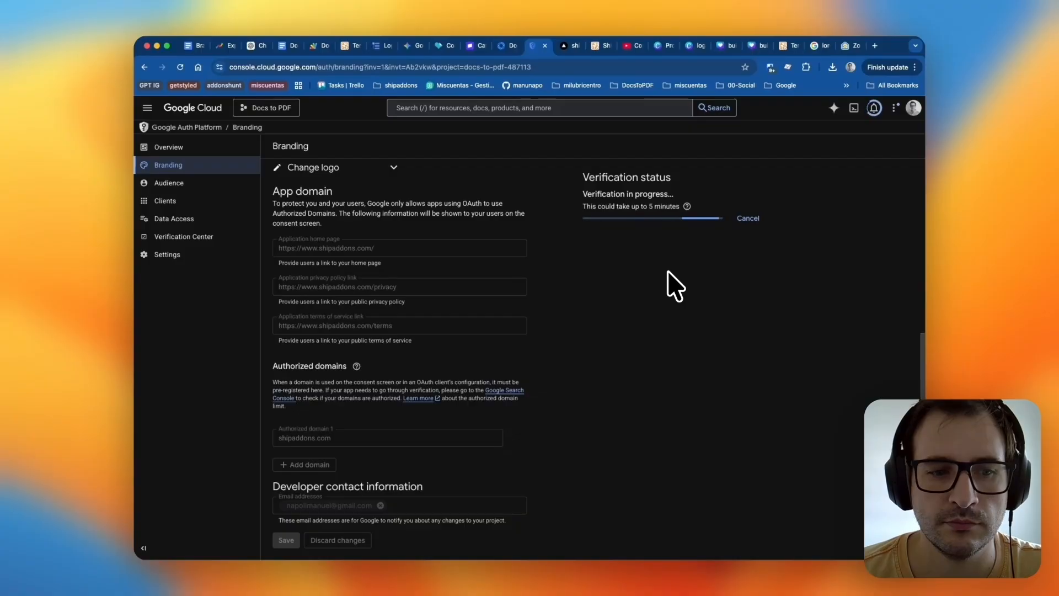
pyautogui.scroll(6, 676, 286)
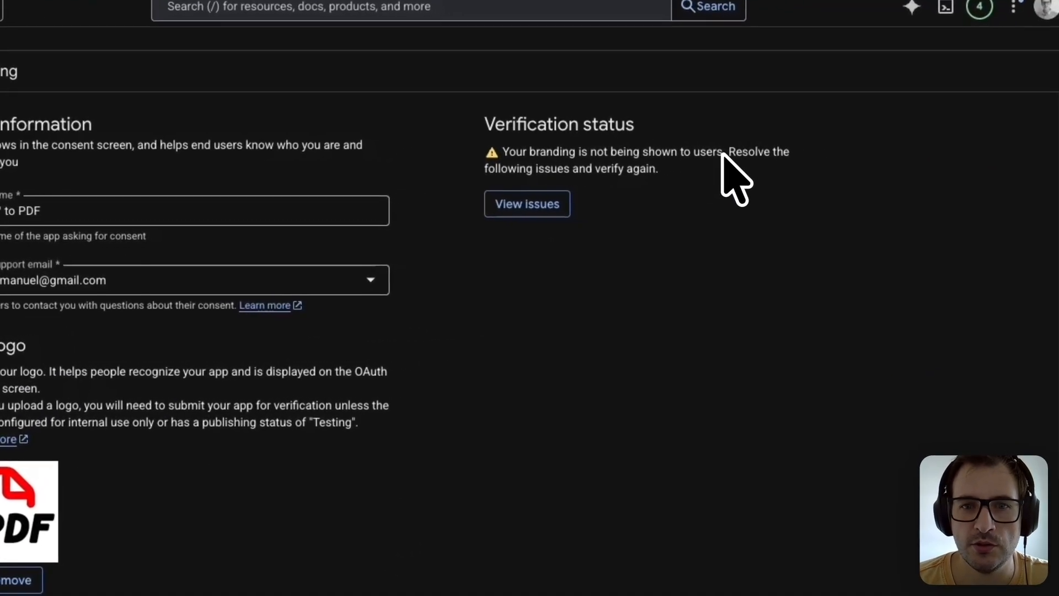
# Open the branding verification issues, read the reported issue and choose "I have fixed the issues" as the way to proceed
pyautogui.click(533, 204)
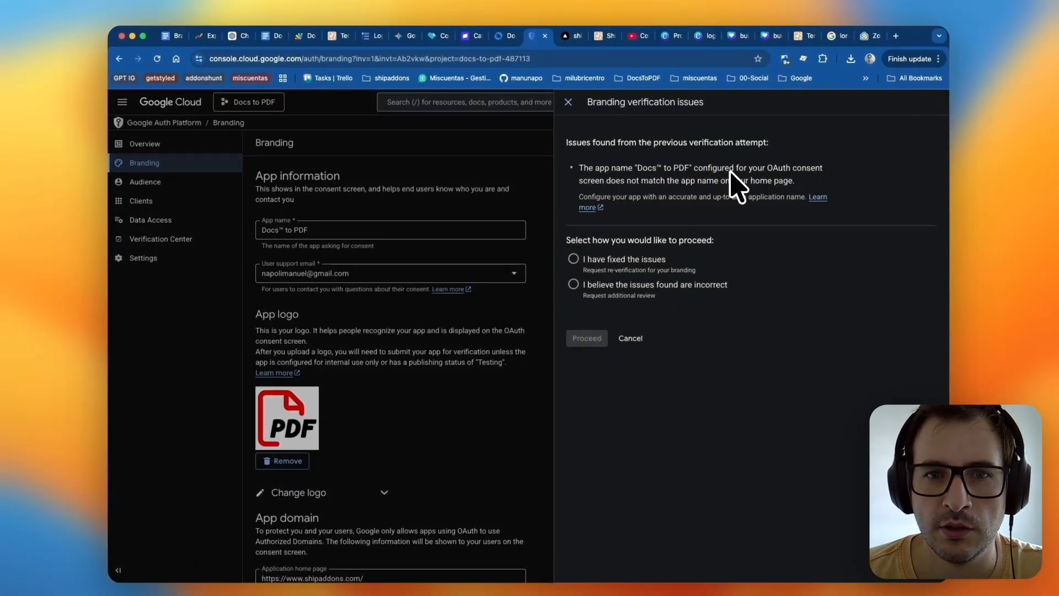
pyautogui.moveTo(626, 182); pyautogui.dragTo(740, 161)
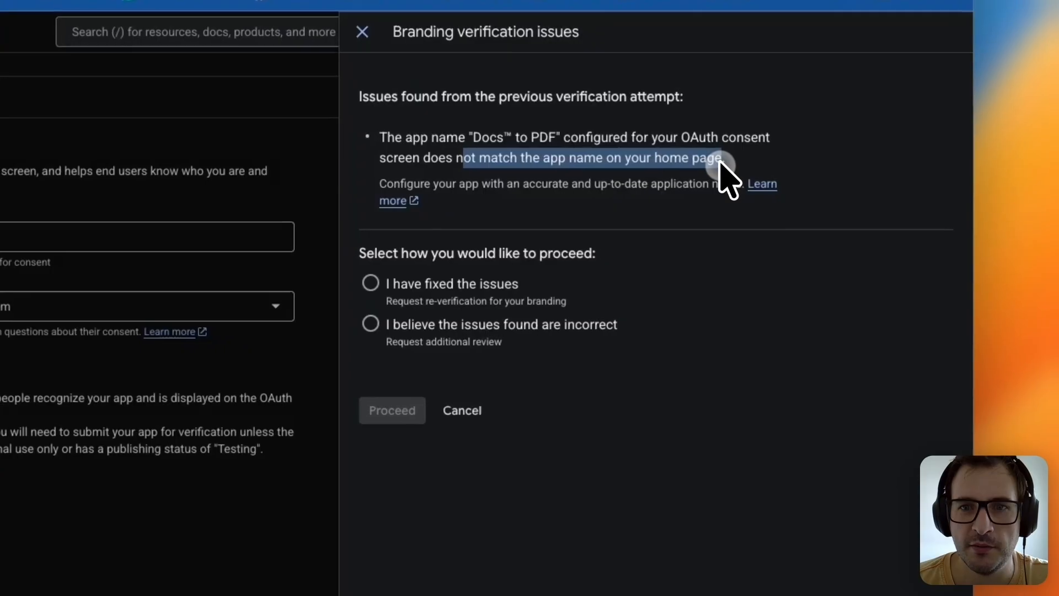
pyautogui.click(399, 282)
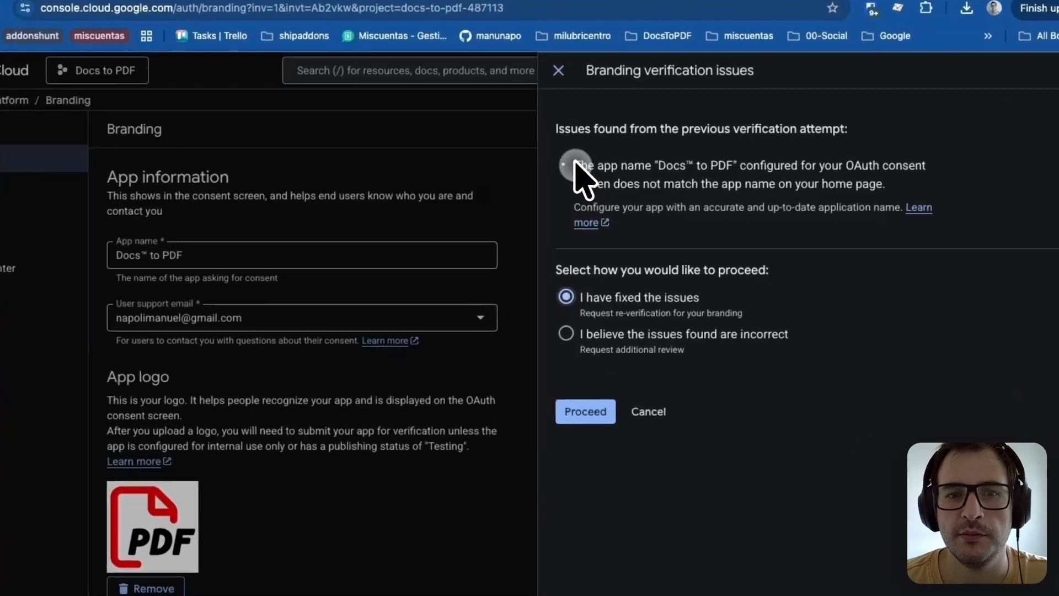
pyautogui.moveTo(578, 170); pyautogui.dragTo(794, 182)
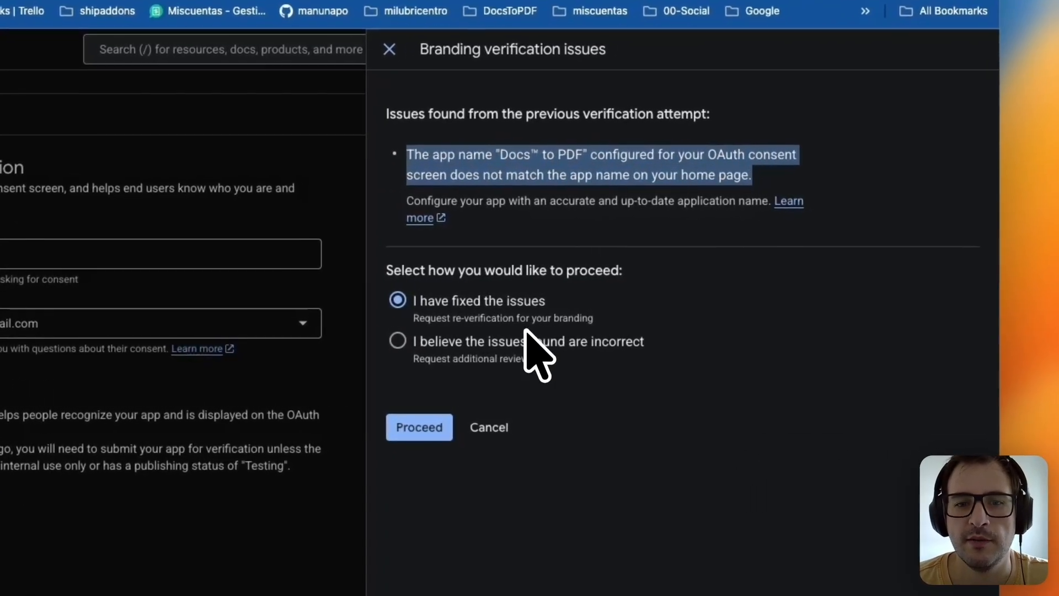
# Leave the branding verification issues and review the app information, logo and app domain links down to the application home page
pyautogui.click(436, 427)
pyautogui.scroll(-5, 402, 378)
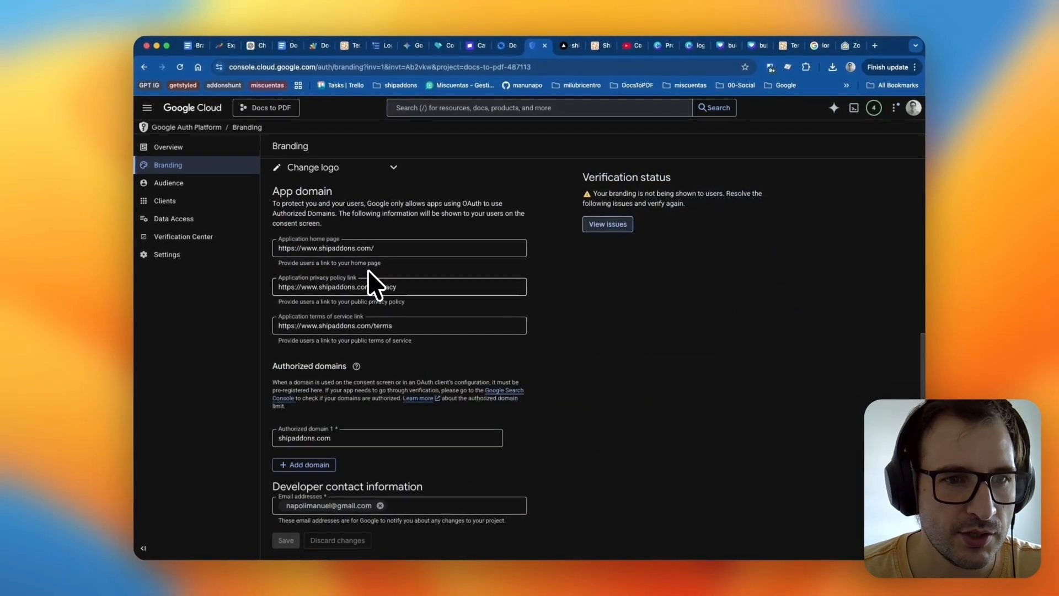
pyautogui.scroll(5, 392, 402)
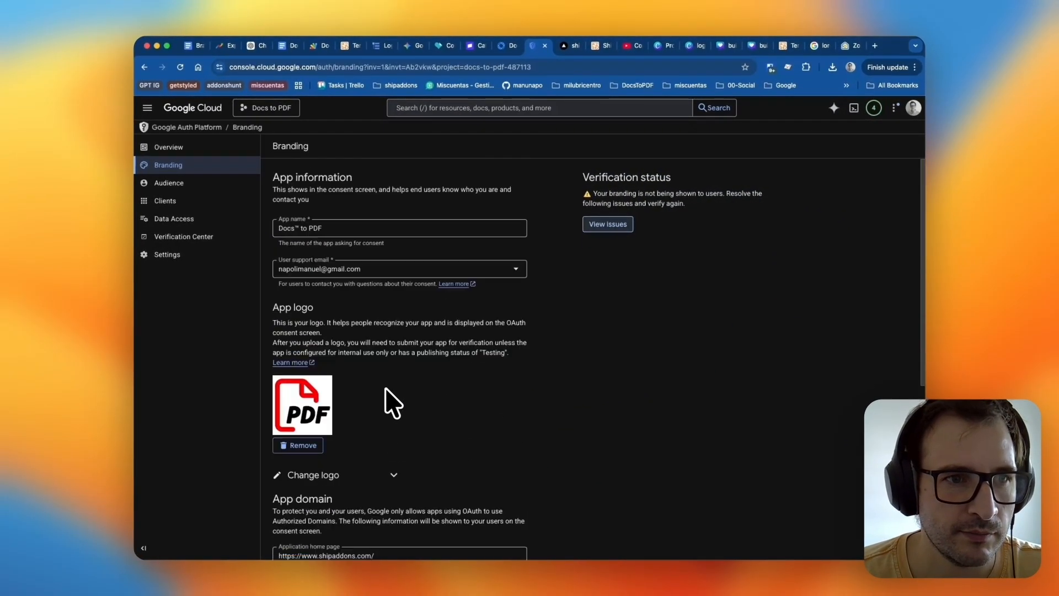
pyautogui.scroll(-5, 393, 408)
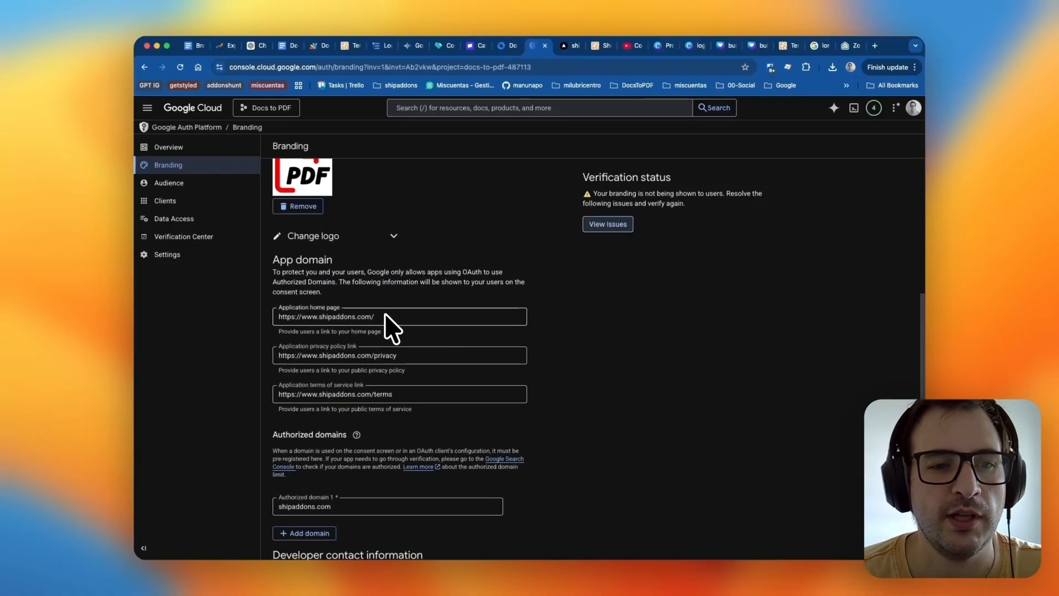
pyautogui.click(291, 308)
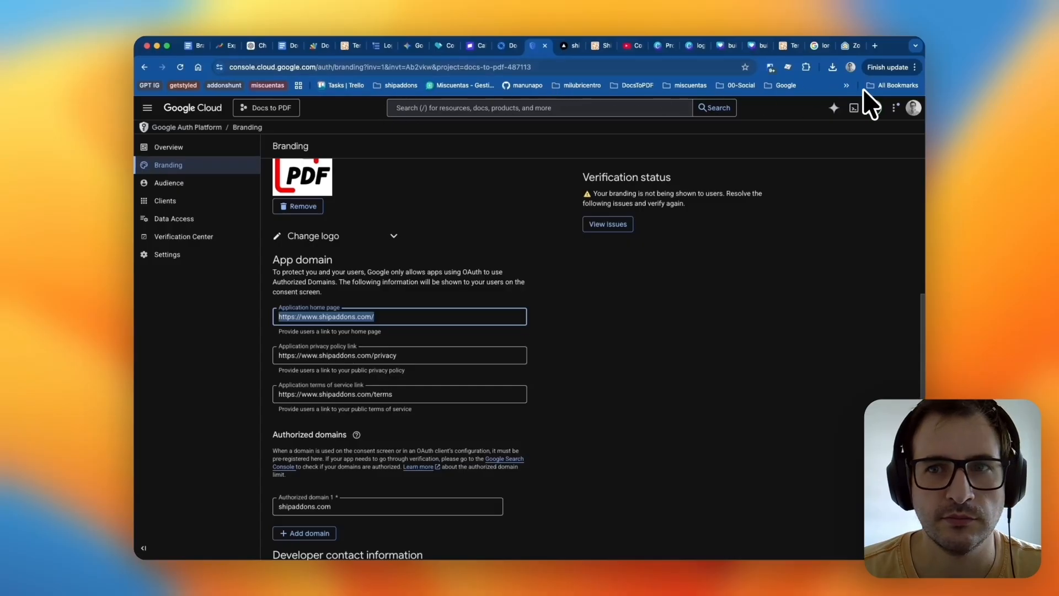
pyautogui.click(990, 169)
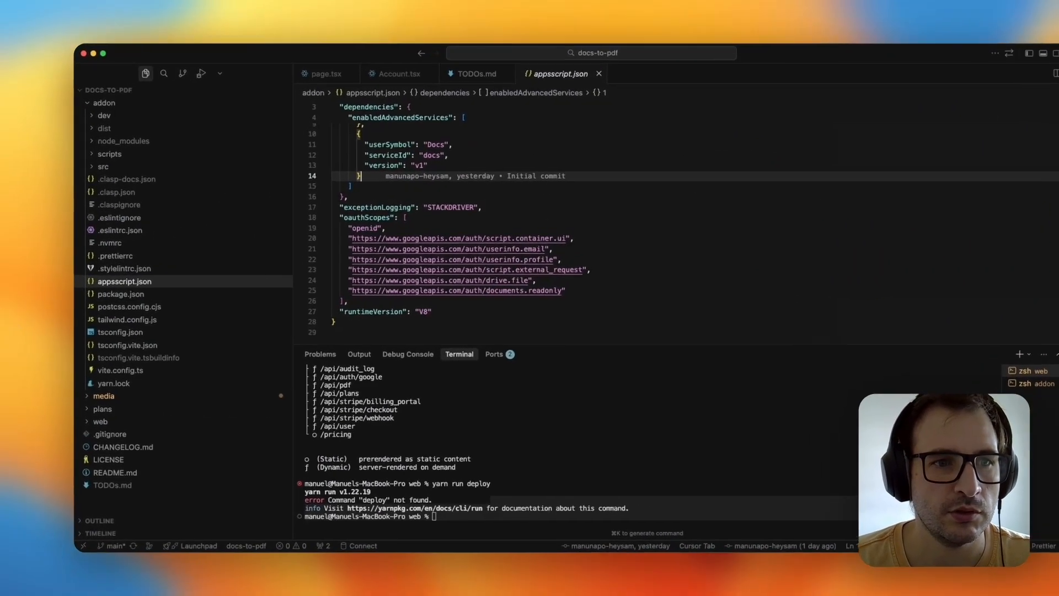
pyautogui.press('super+Tab')
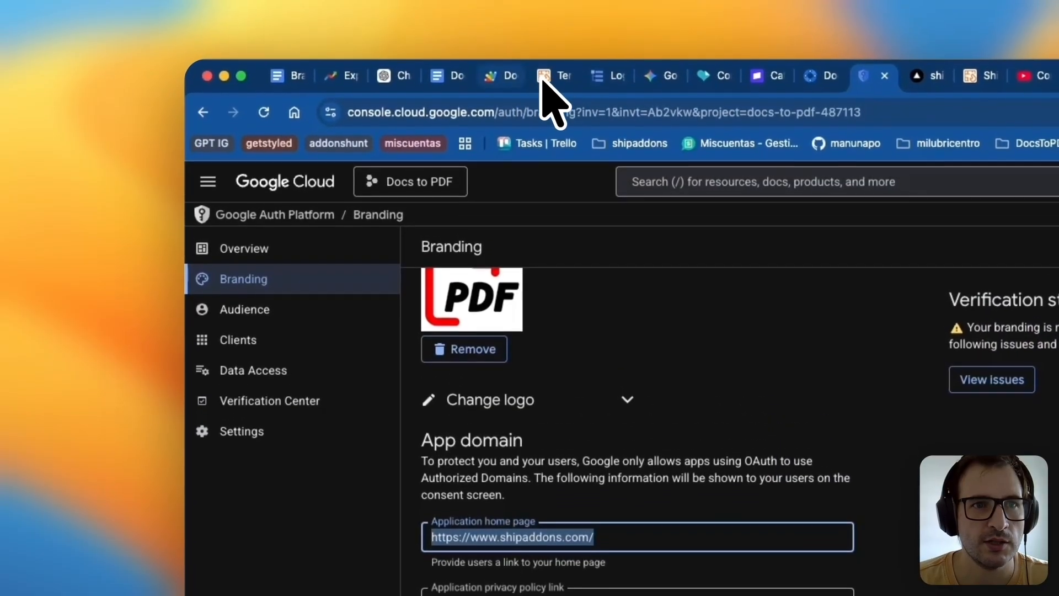
pyautogui.click(543, 79)
pyautogui.doubleClick(484, 112)
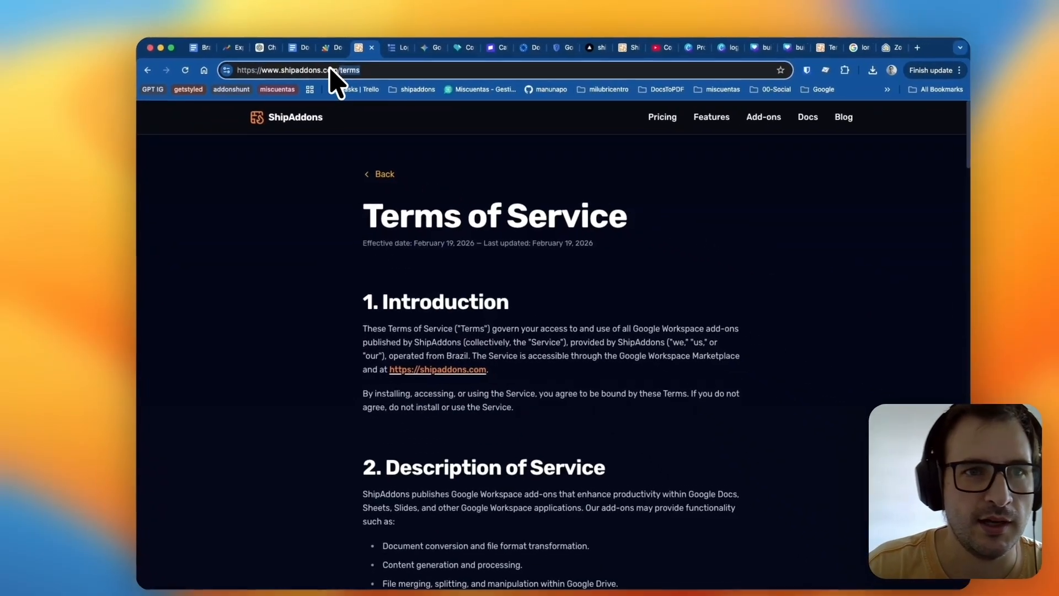
pyautogui.write('add')
pyautogui.write('ons/')
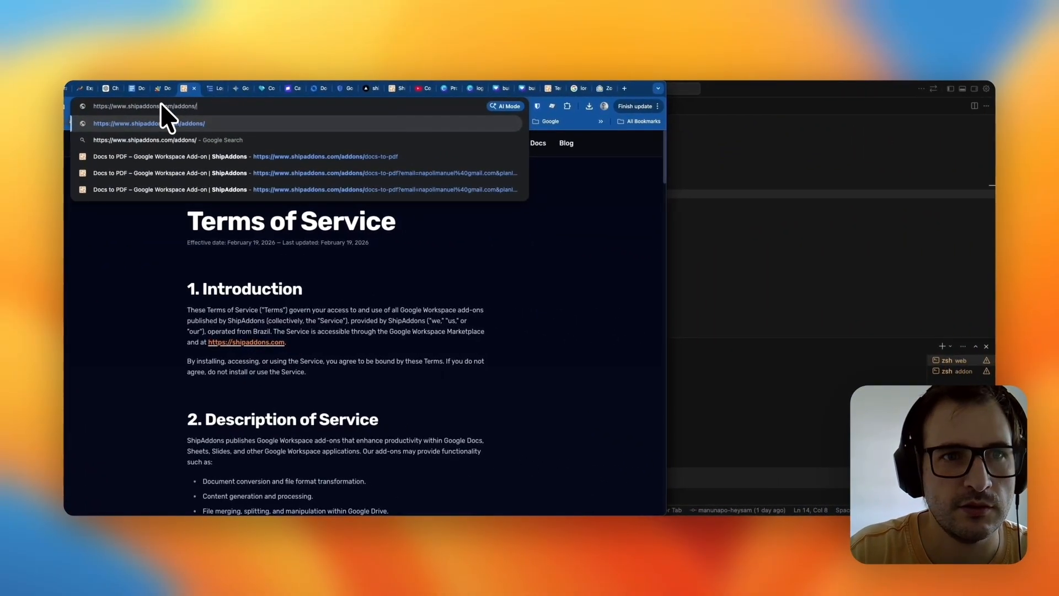
pyautogui.write('docs-')
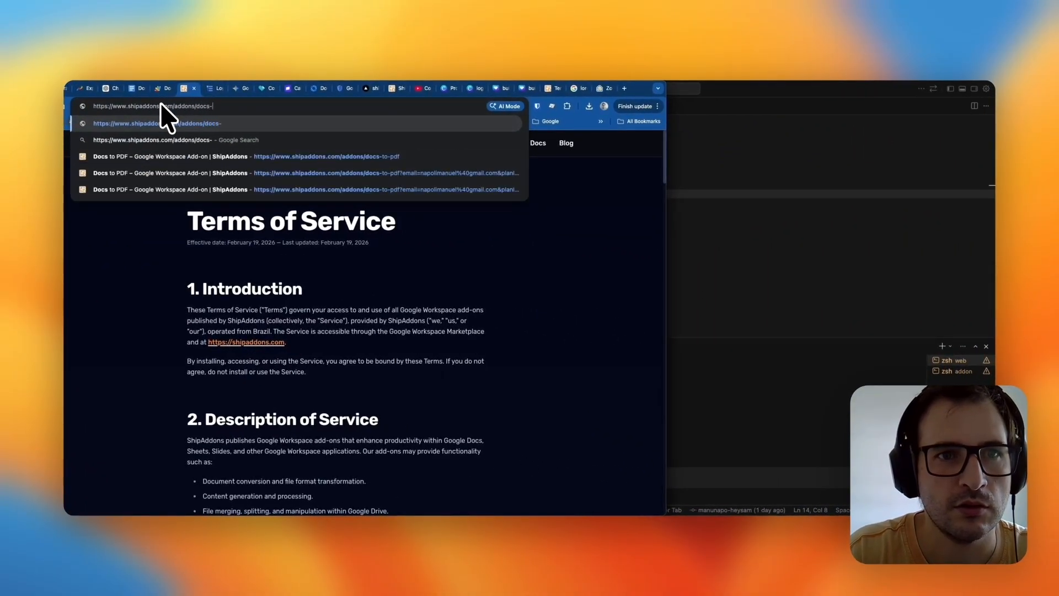
pyautogui.write('to-pdf')
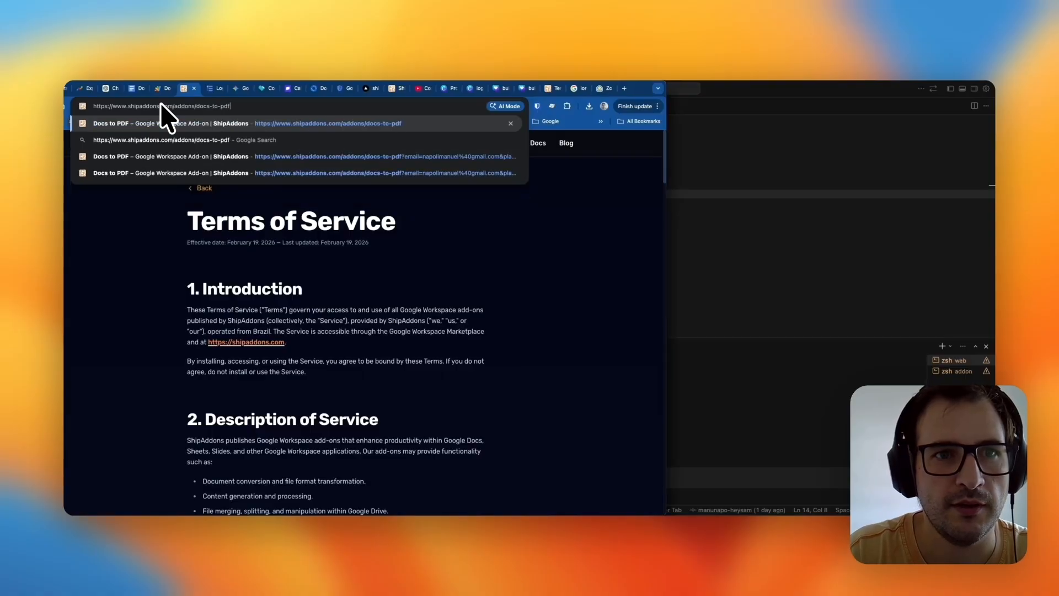
pyautogui.press('Return')
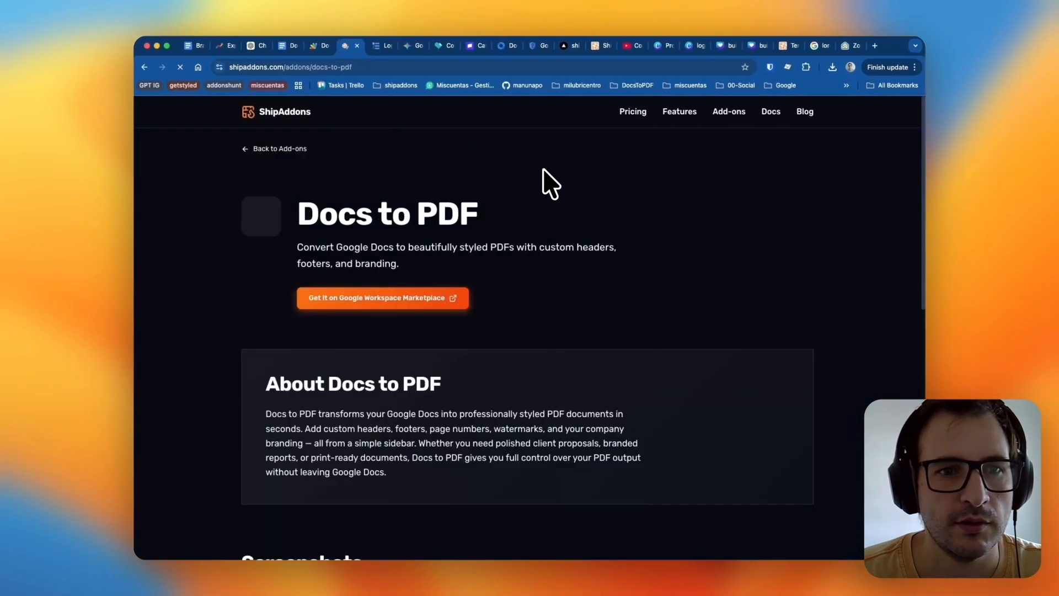
pyautogui.scroll(-3, 535, 289)
pyautogui.scroll(3, 535, 288)
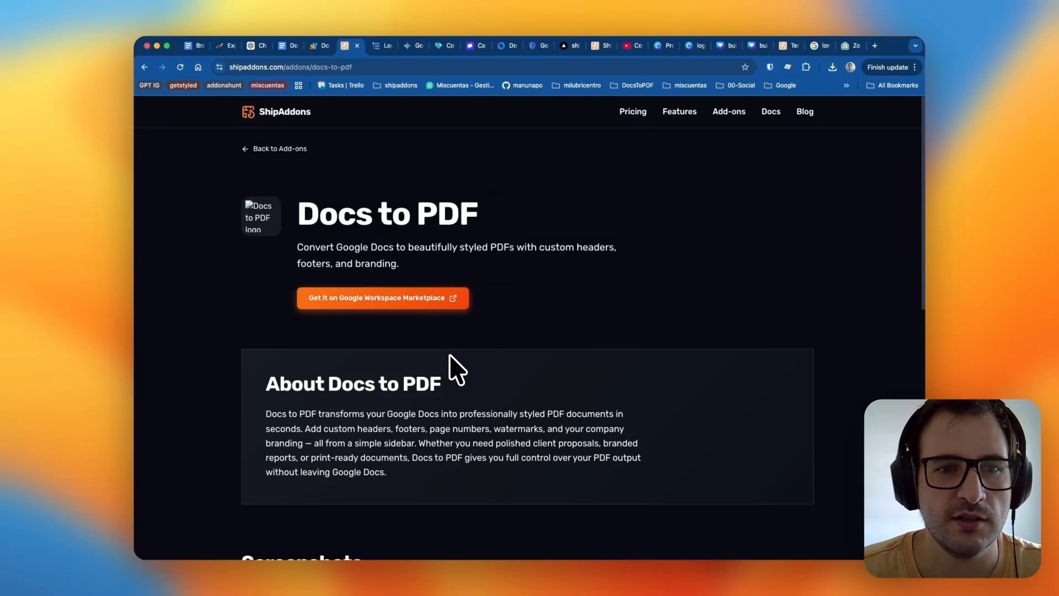
pyautogui.scroll(-4, 444, 288)
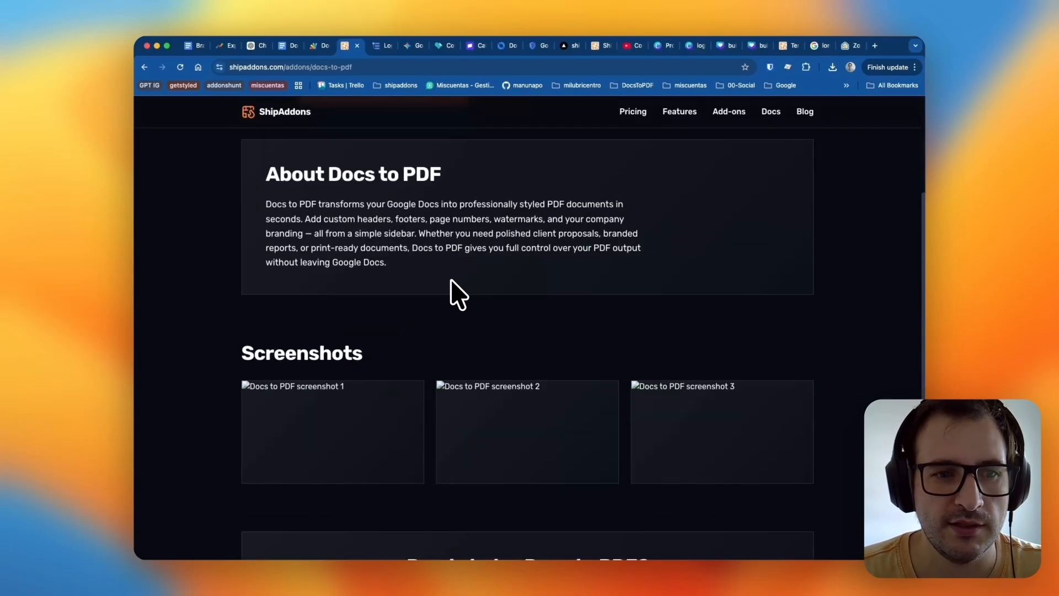
pyautogui.scroll(1, 585, 326)
pyautogui.scroll(3, 558, 241)
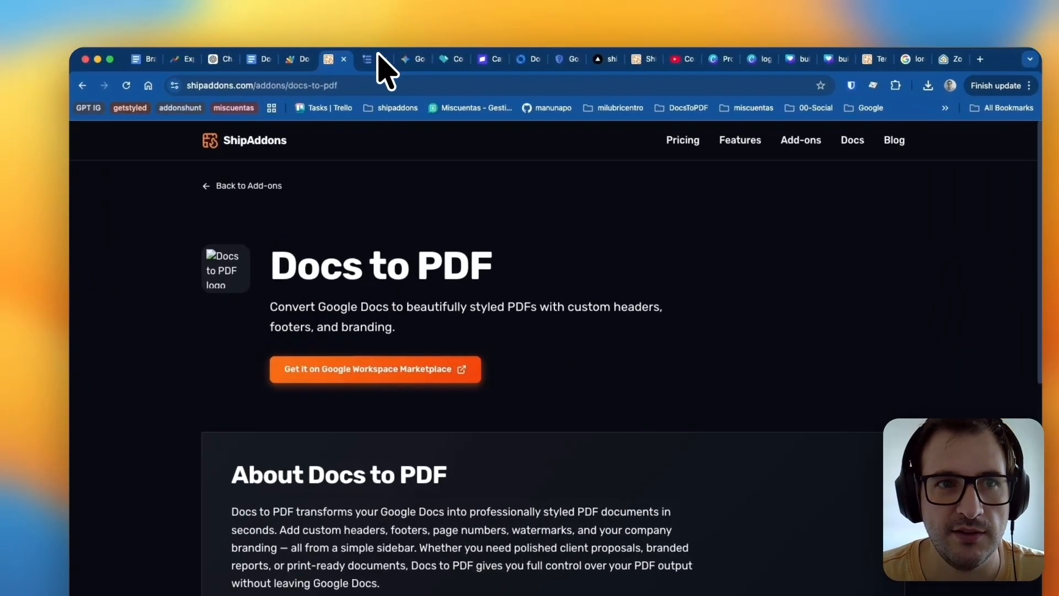
pyautogui.click(421, 67)
pyautogui.hotkey('ctrl', 'c')
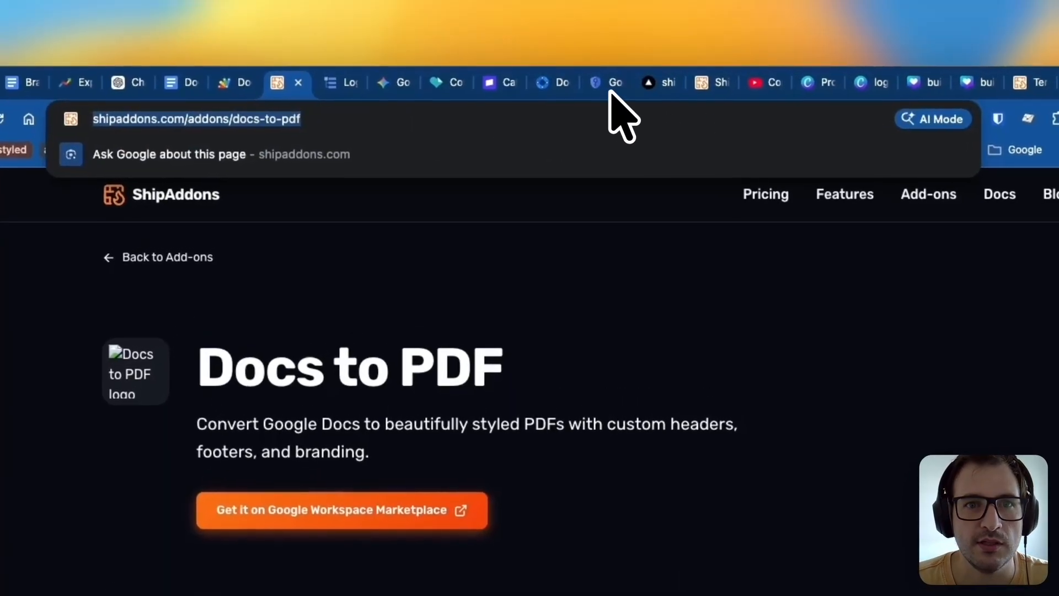
pyautogui.click(543, 48)
pyautogui.hotkey('ctrl', 'v')
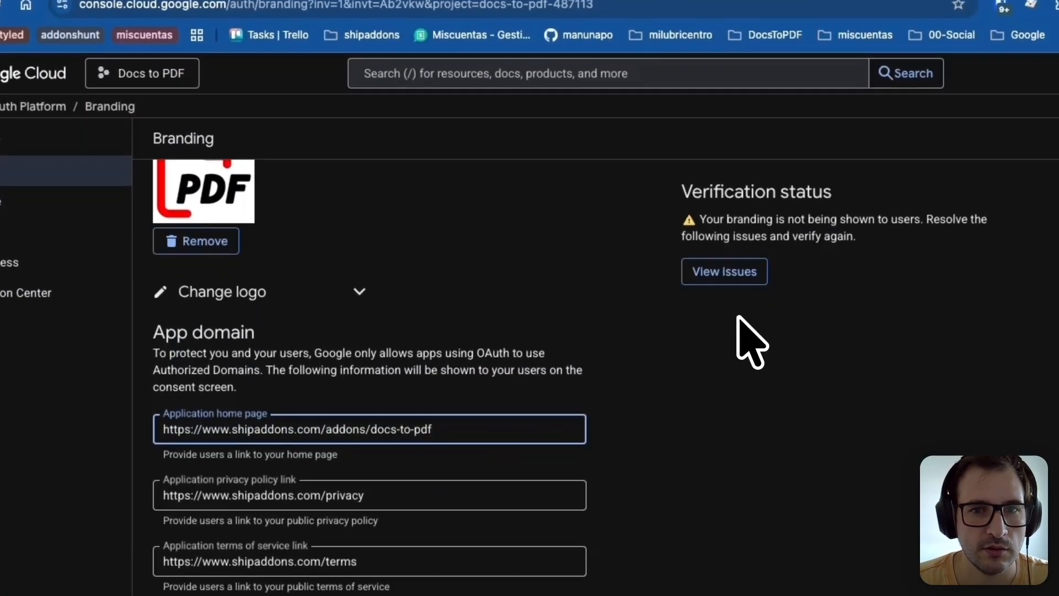
pyautogui.scroll(-2, 562, 397)
pyautogui.click(237, 568)
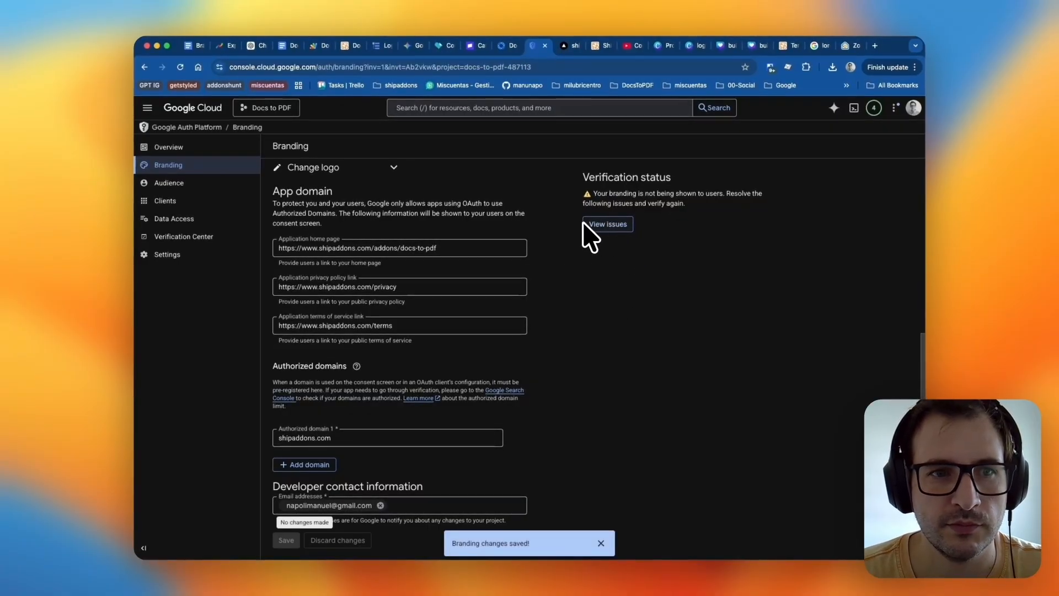
# Reopen the branding verification issues, declare "I have fixed the issues" and proceed with the re-verification
pyautogui.scroll(5, 296, 208)
pyautogui.click(618, 223)
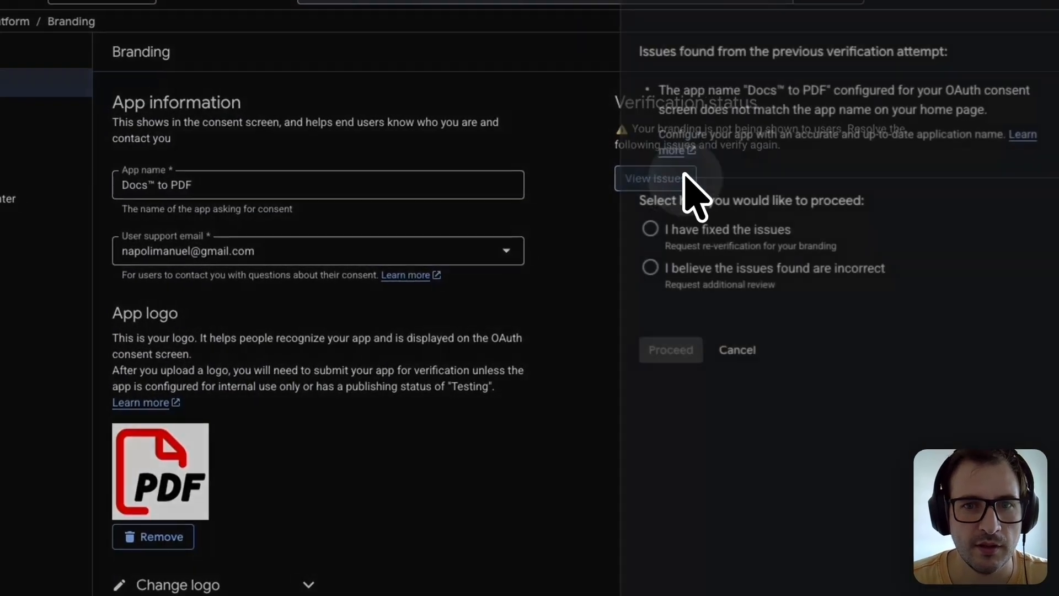
pyautogui.click(739, 231)
pyautogui.click(686, 351)
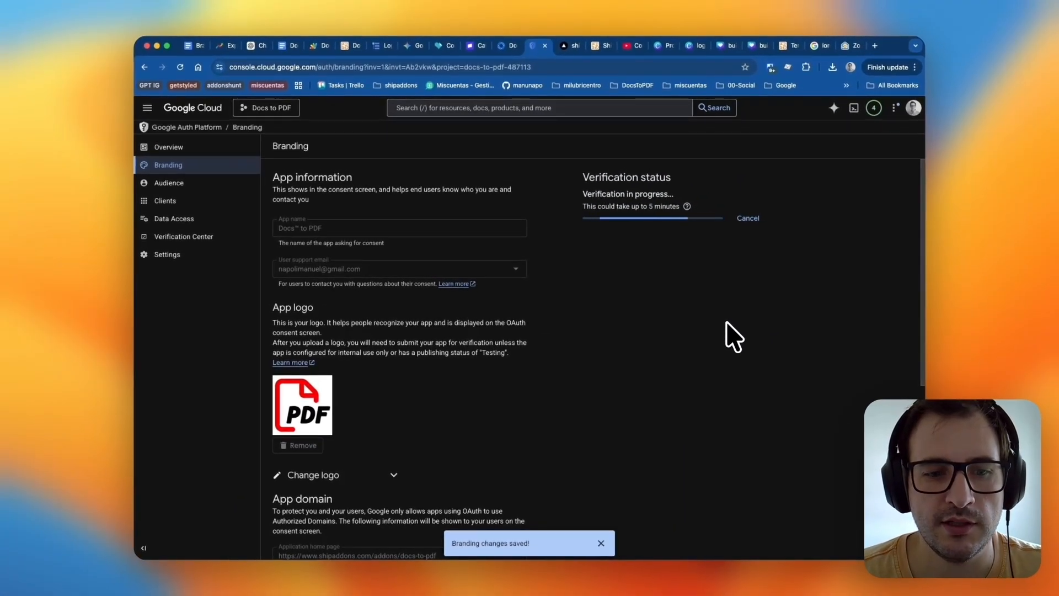
# Wait for the branding verification, read its status and publish the branding
pyautogui.scroll(-2, 734, 337)
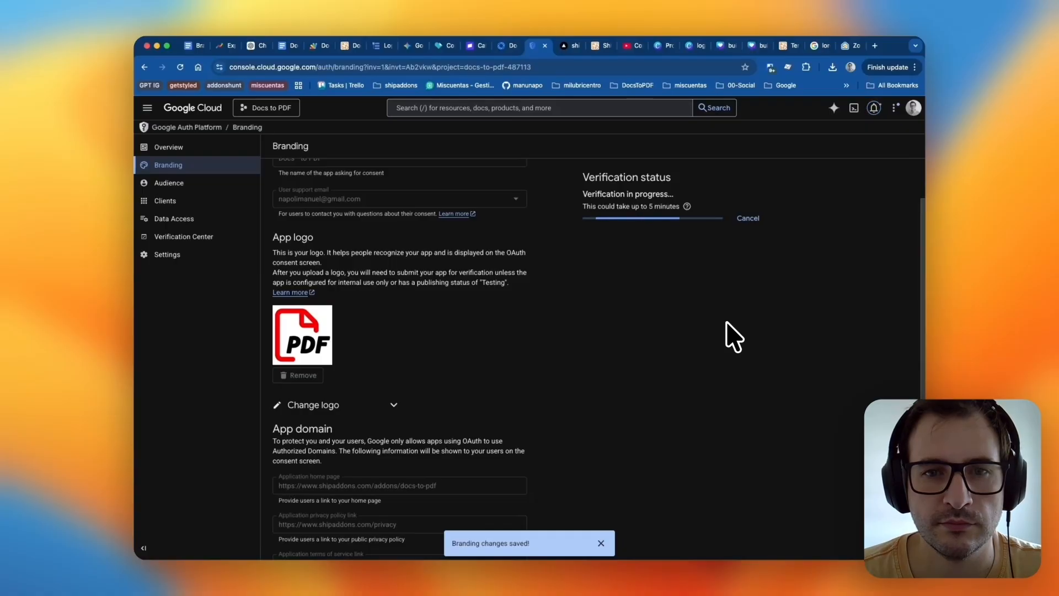
pyautogui.moveTo(613, 193); pyautogui.dragTo(665, 202)
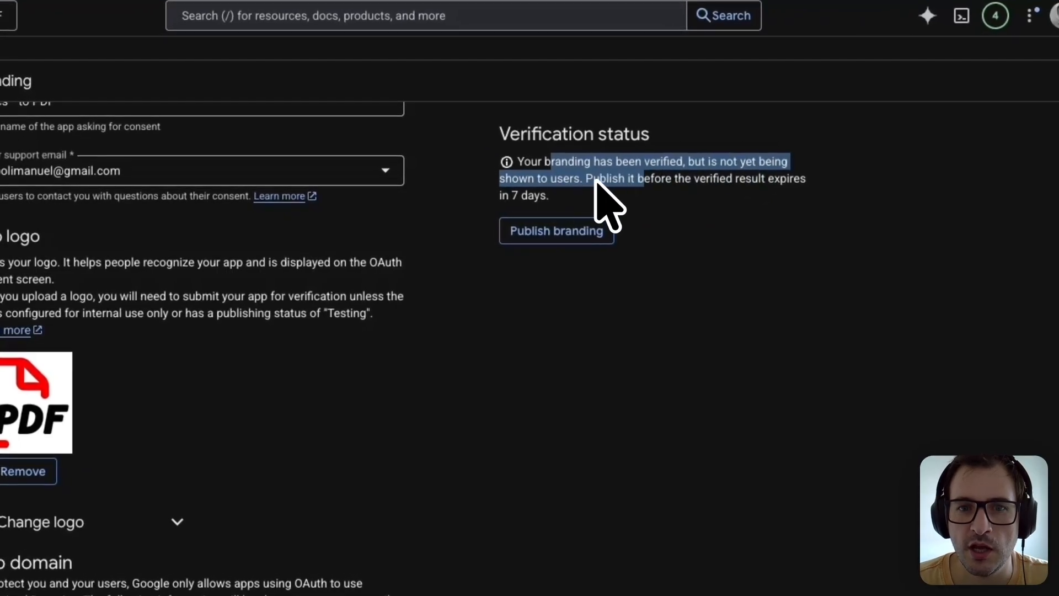
pyautogui.click(582, 231)
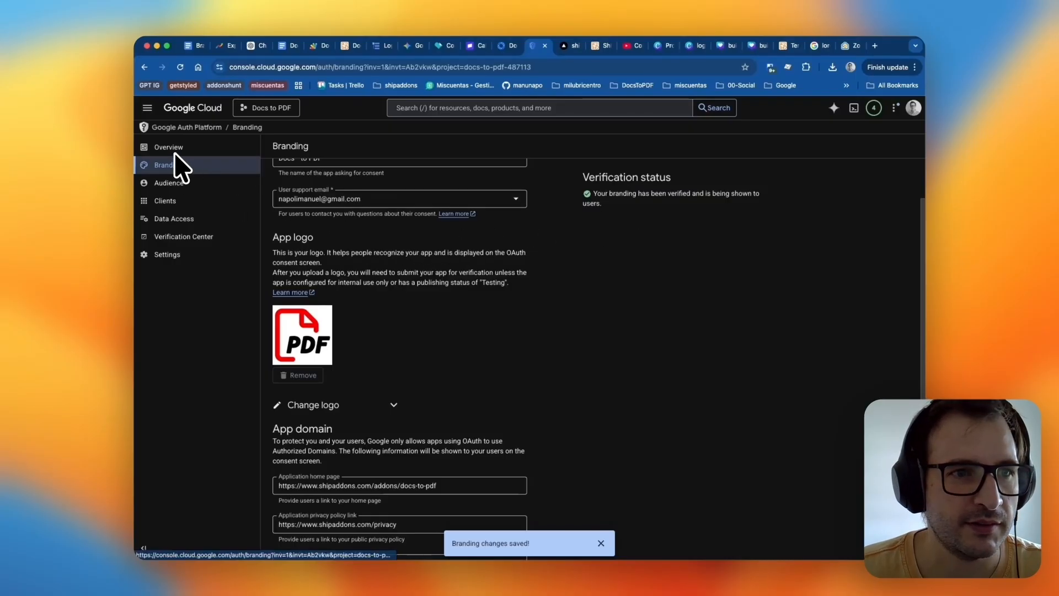
# Go to the Verification Center, start preparing the data access verification and review the branding summary
pyautogui.click(183, 237)
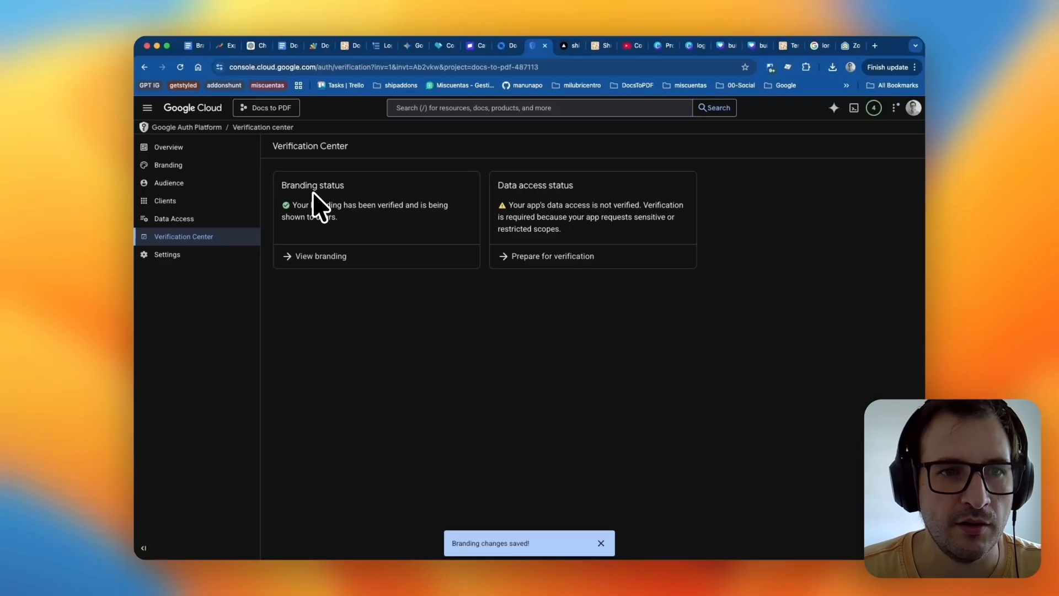
pyautogui.click(549, 258)
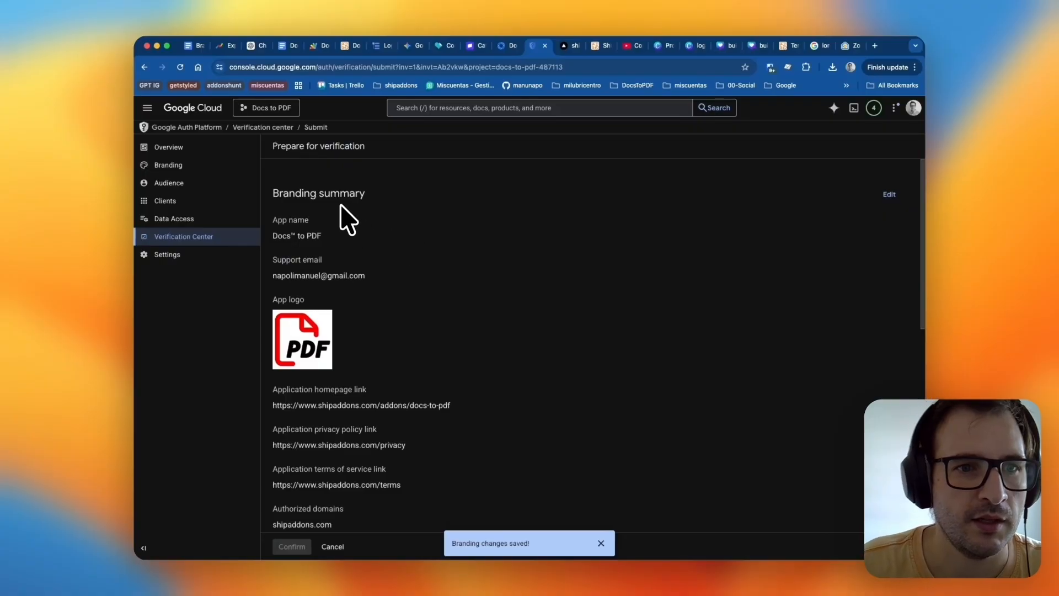
pyautogui.scroll(-2, 322, 245)
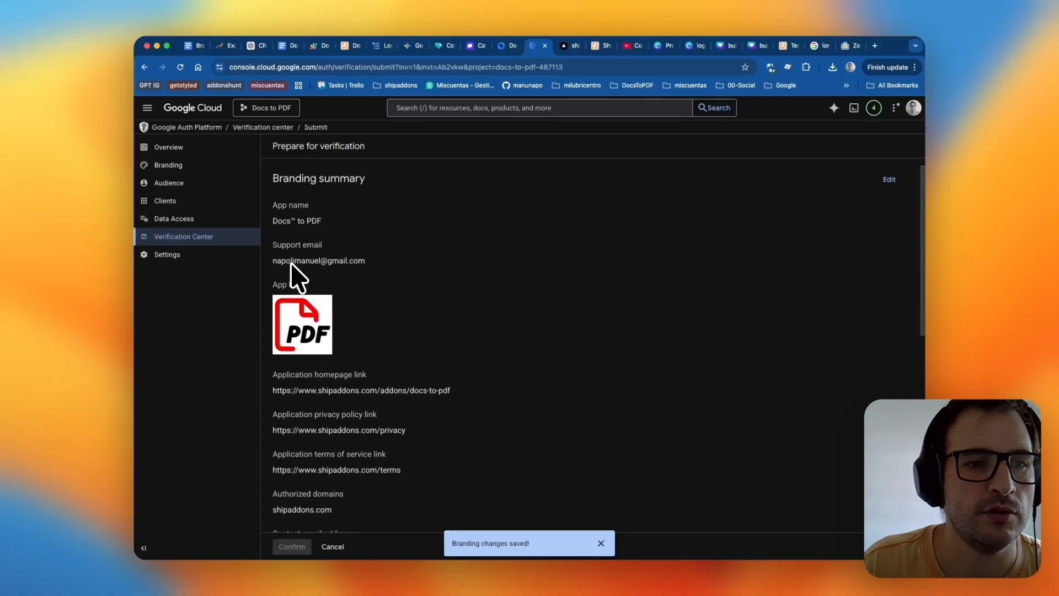
pyautogui.scroll(-4, 358, 291)
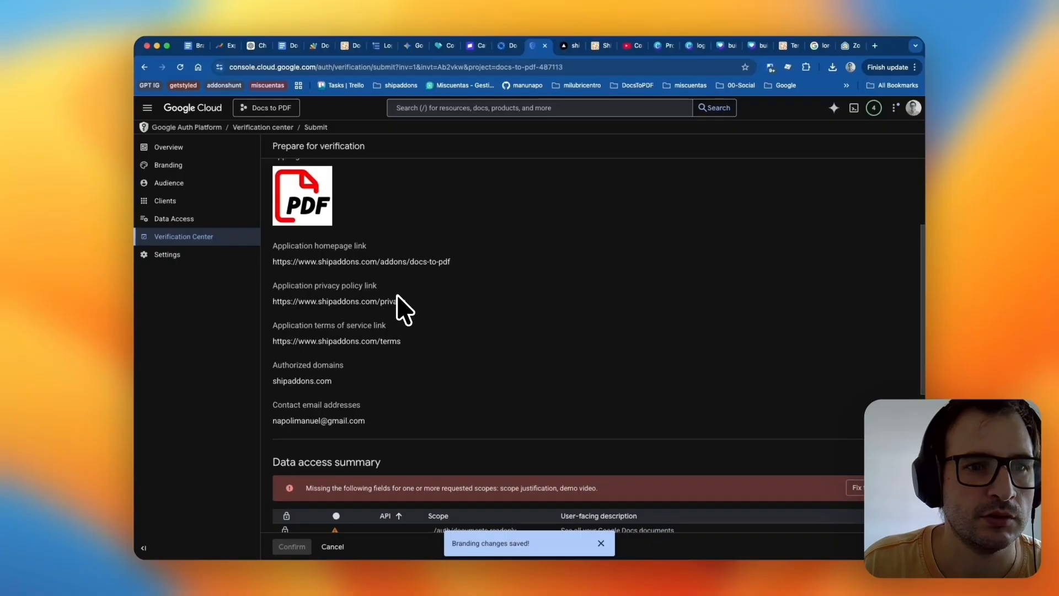
pyautogui.scroll(-3, 345, 230)
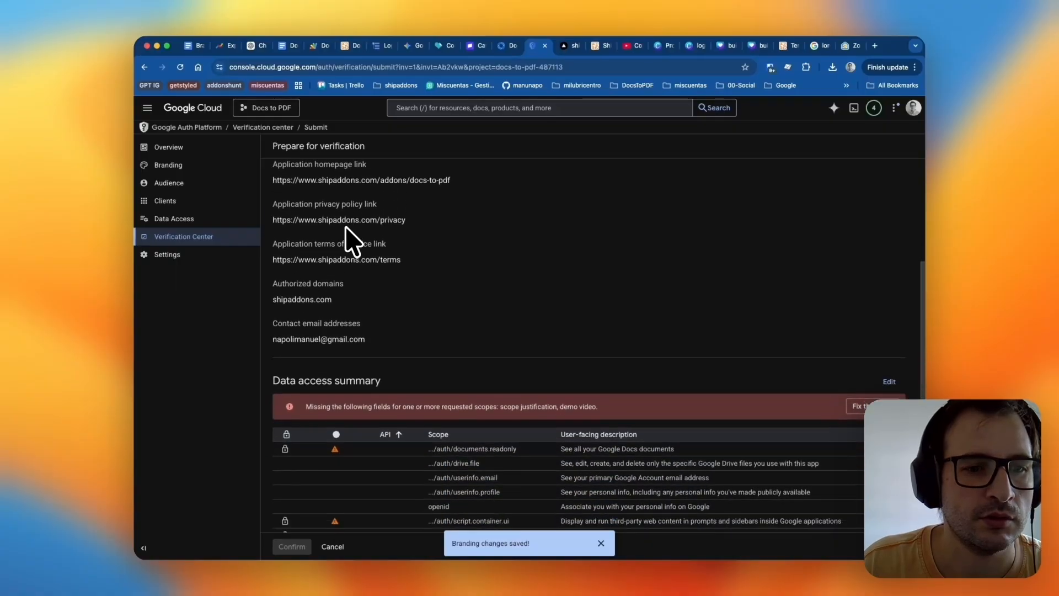
pyautogui.scroll(-6, 323, 288)
pyautogui.scroll(7, 315, 267)
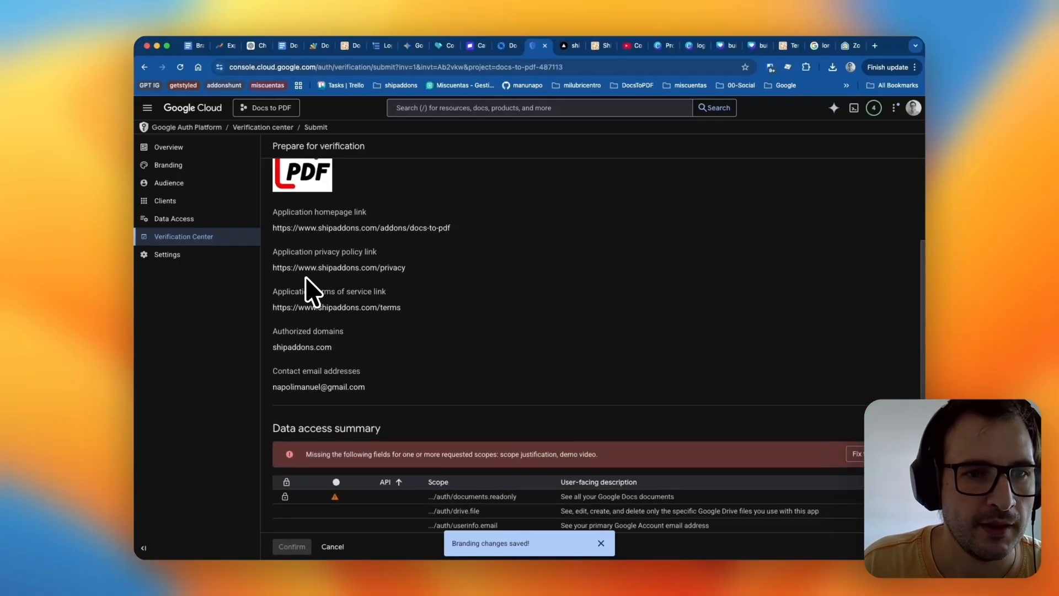
# Examine the data access summary, including its issue notice, requested scopes, scope justifications and additional info
pyautogui.scroll(-4, 375, 273)
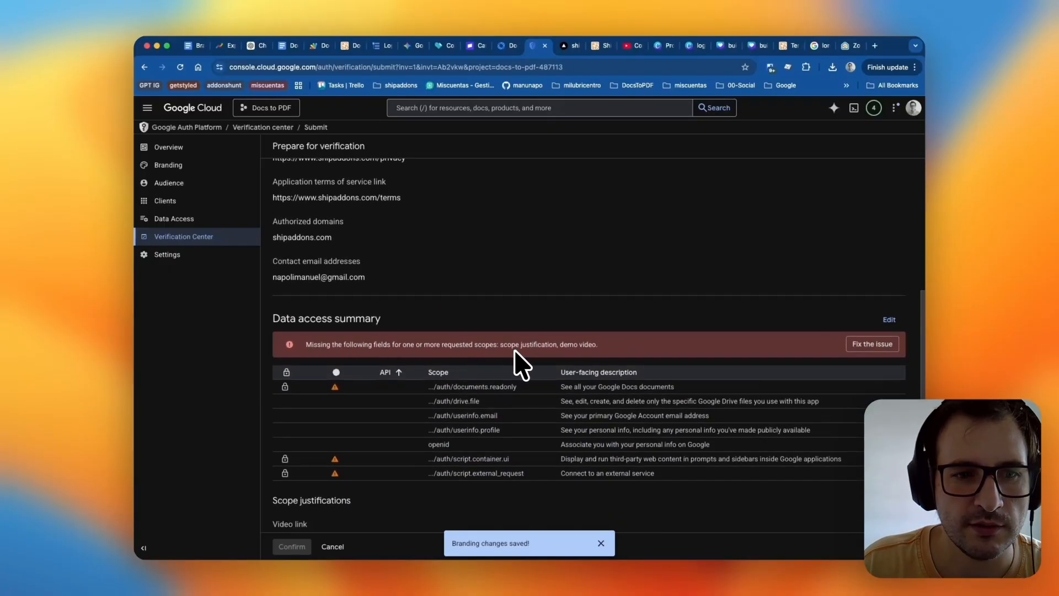
pyautogui.moveTo(339, 382)
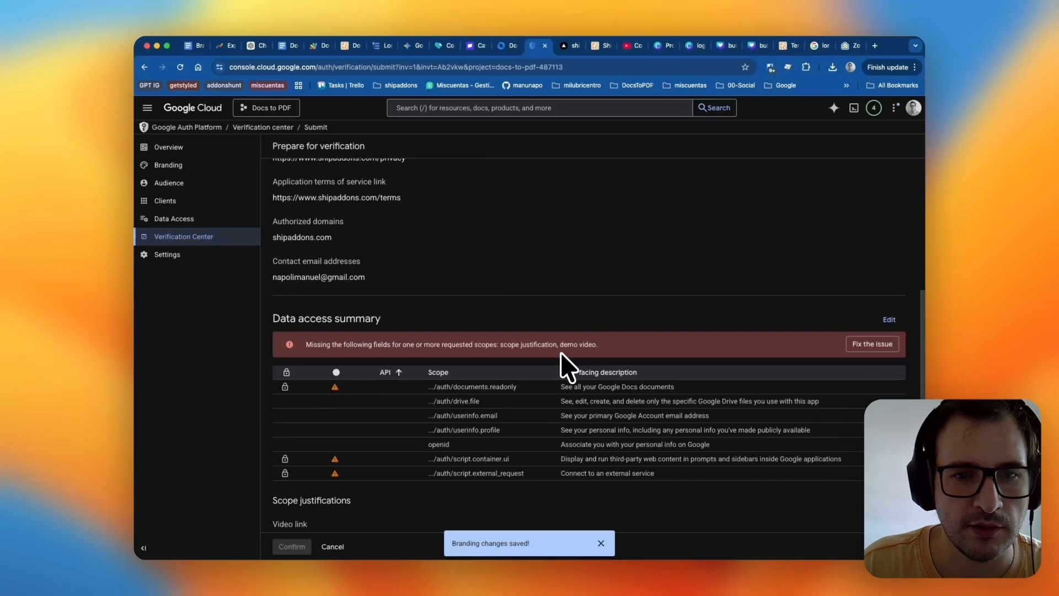
pyautogui.scroll(-1, 634, 343)
pyautogui.moveTo(306, 327); pyautogui.dragTo(725, 349)
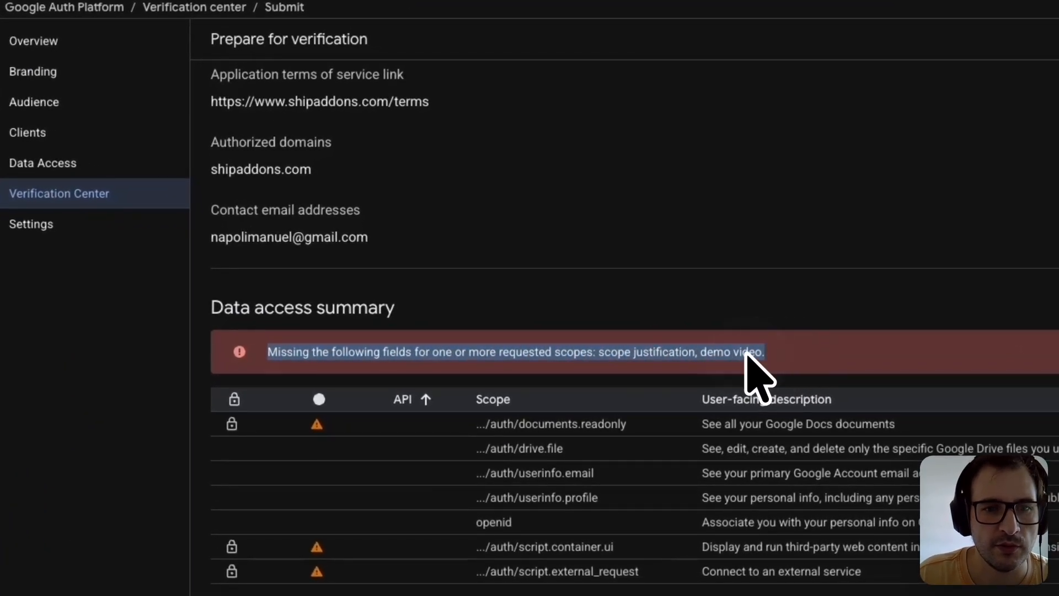
pyautogui.click(600, 348)
pyautogui.scroll(-3, 540, 392)
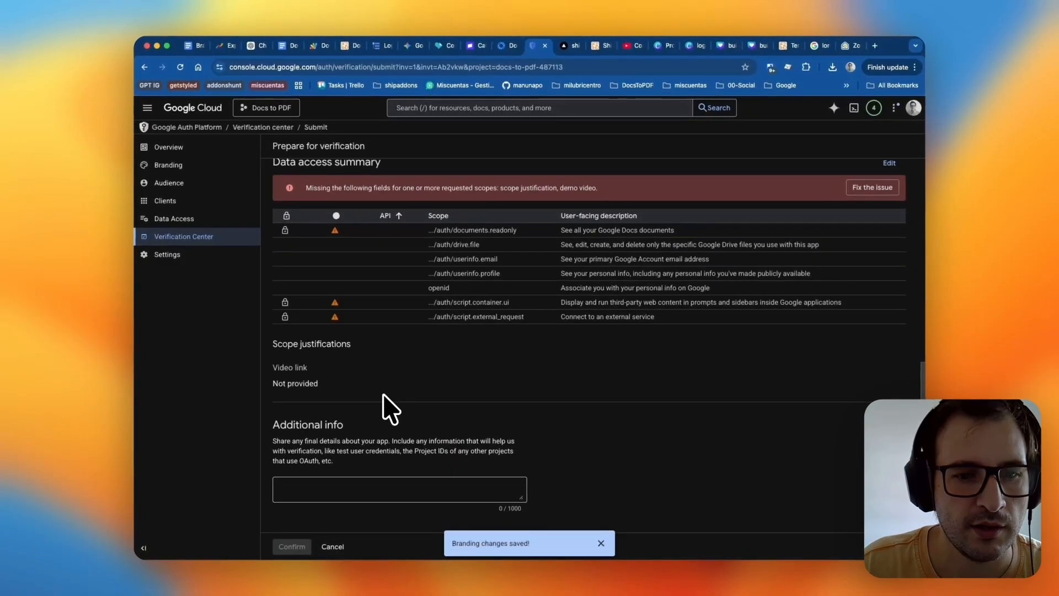
pyautogui.scroll(5, 419, 402)
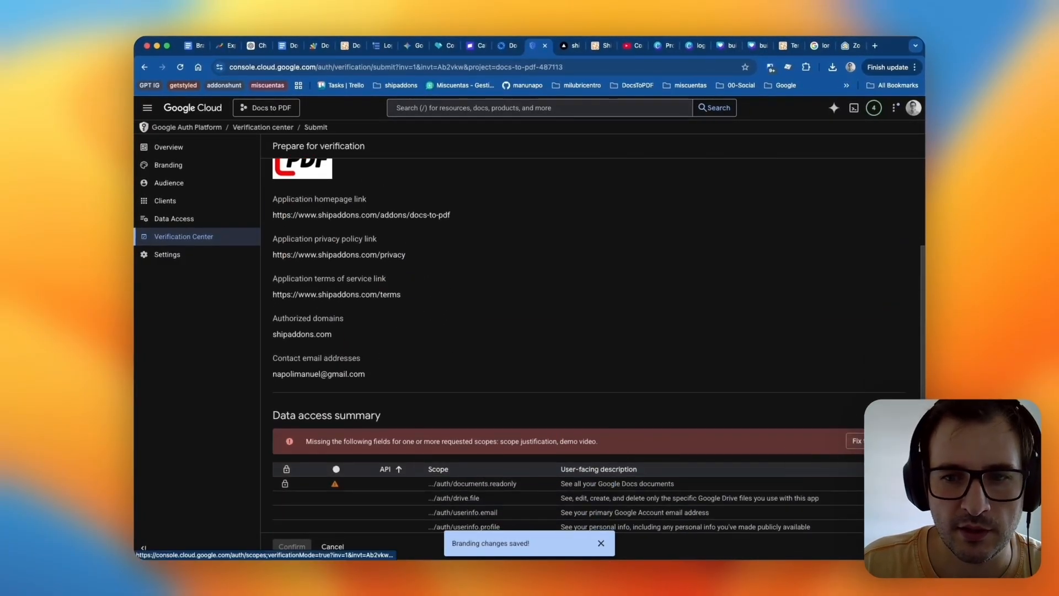
# Open the fix for the data access issue and go to the sensitive scopes and their justification field
pyautogui.click(854, 441)
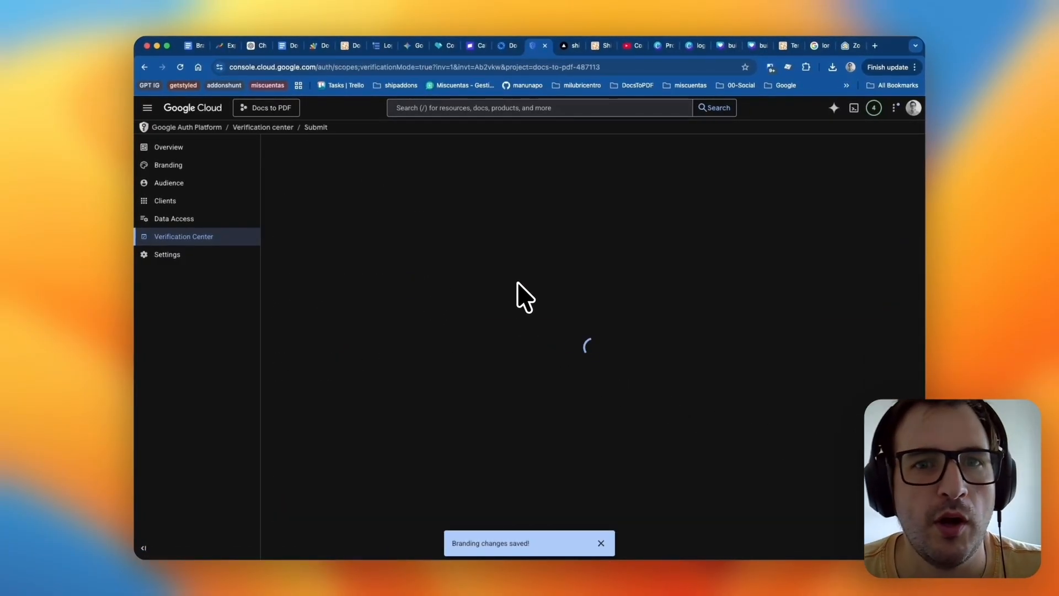
pyautogui.scroll(-2, 500, 261)
pyautogui.scroll(-4, 496, 292)
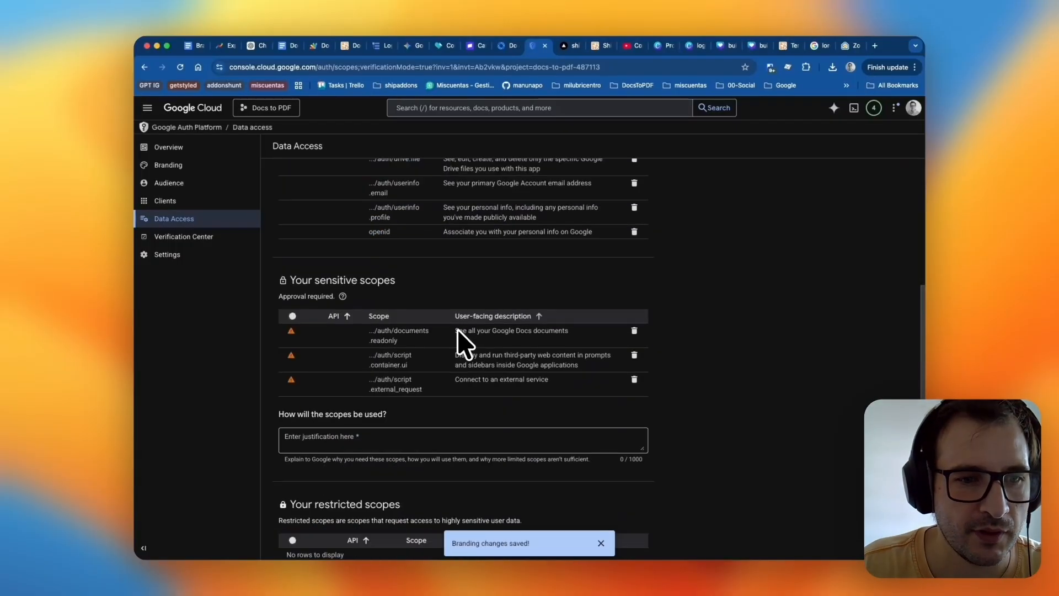
# Enlarge the justification field for the sensitive scopes and look at the demo video section below it
pyautogui.click(463, 445)
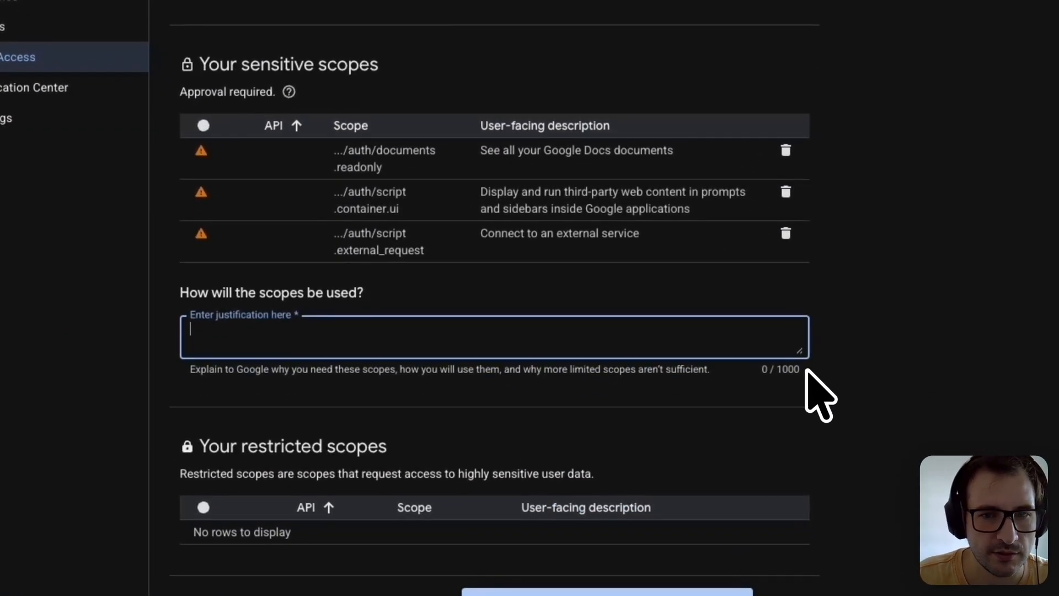
pyautogui.moveTo(798, 353); pyautogui.dragTo(812, 406)
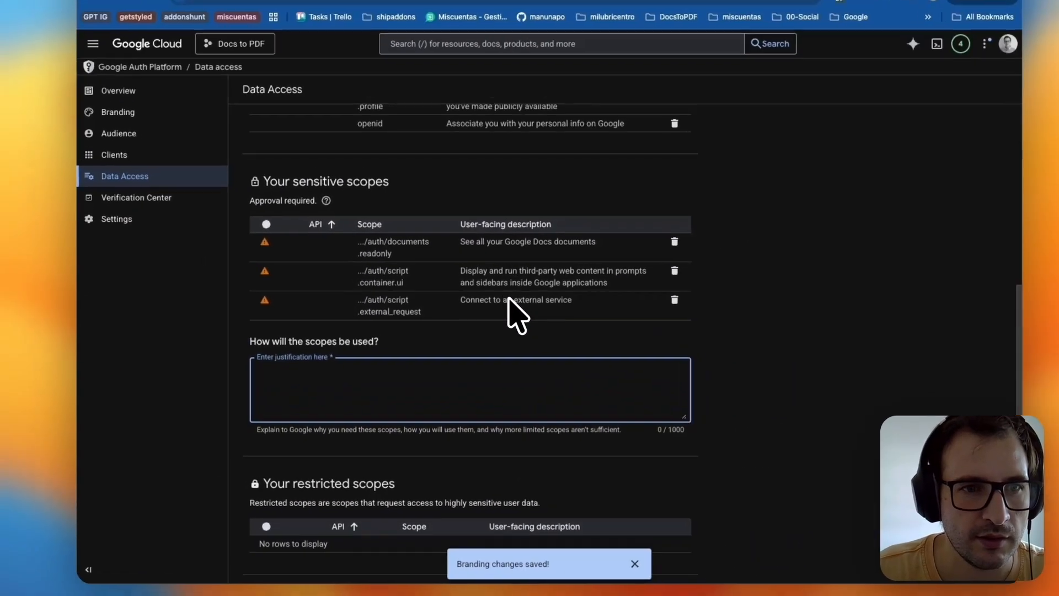
pyautogui.scroll(-3, 508, 298)
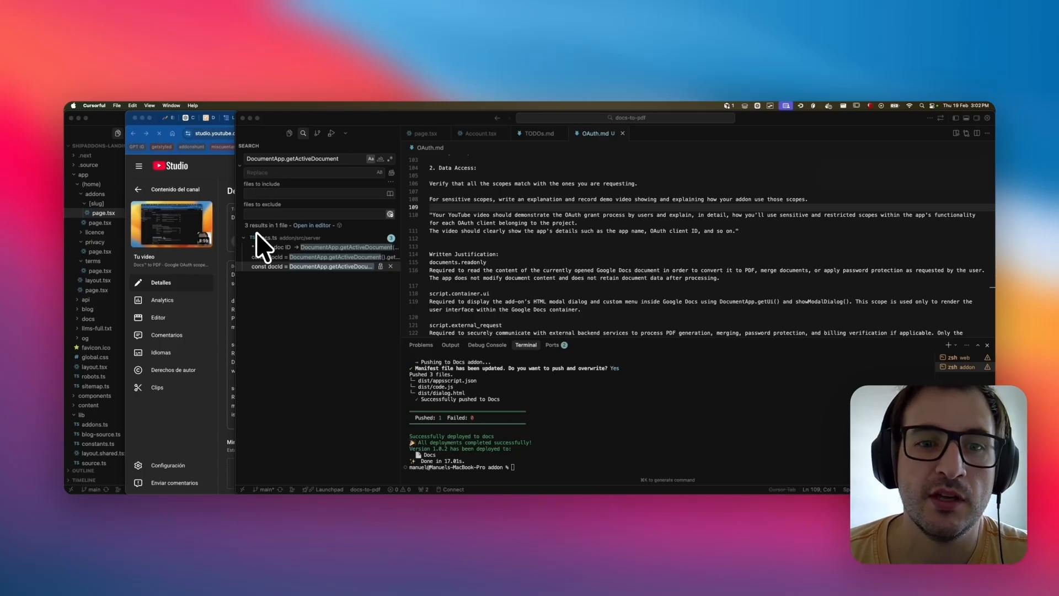
# Copy the link of the OAuth scopes verification video from YouTube Studio into the demo video's YouTube link field on the Data Access page
pyautogui.click(207, 170)
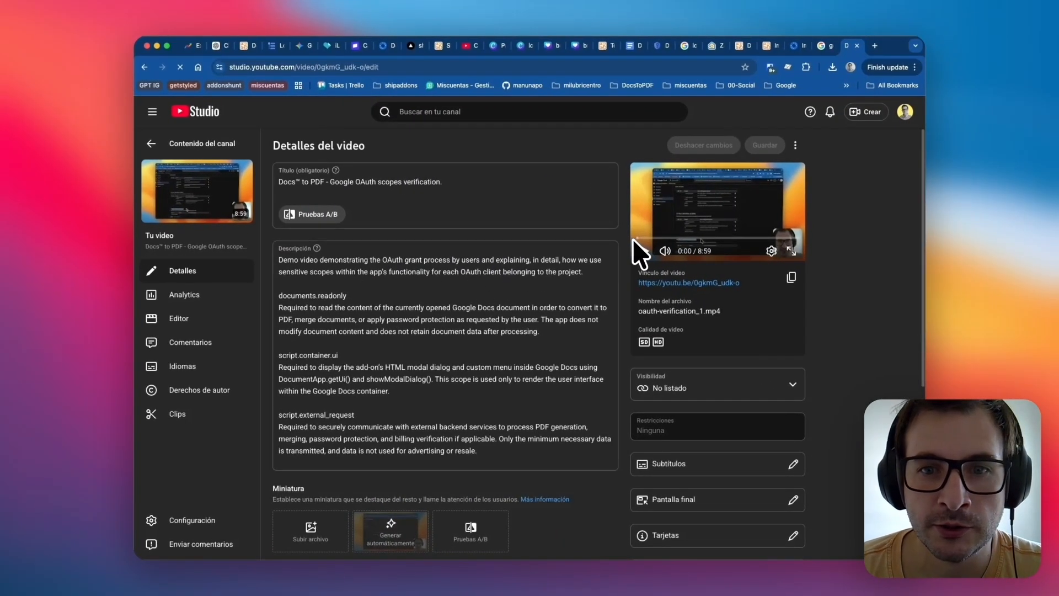
pyautogui.click(791, 276)
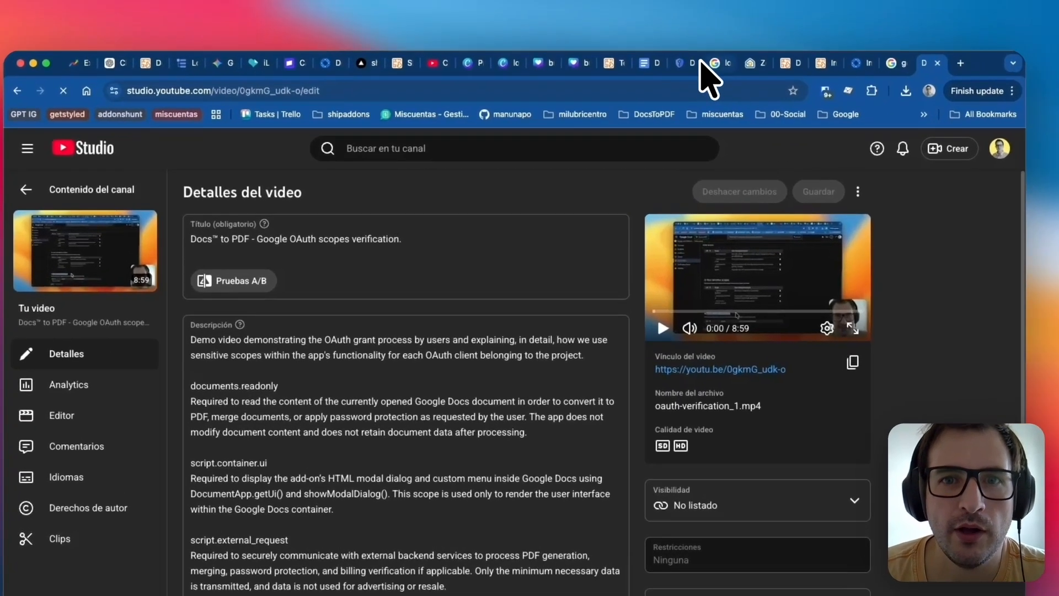
pyautogui.click(665, 45)
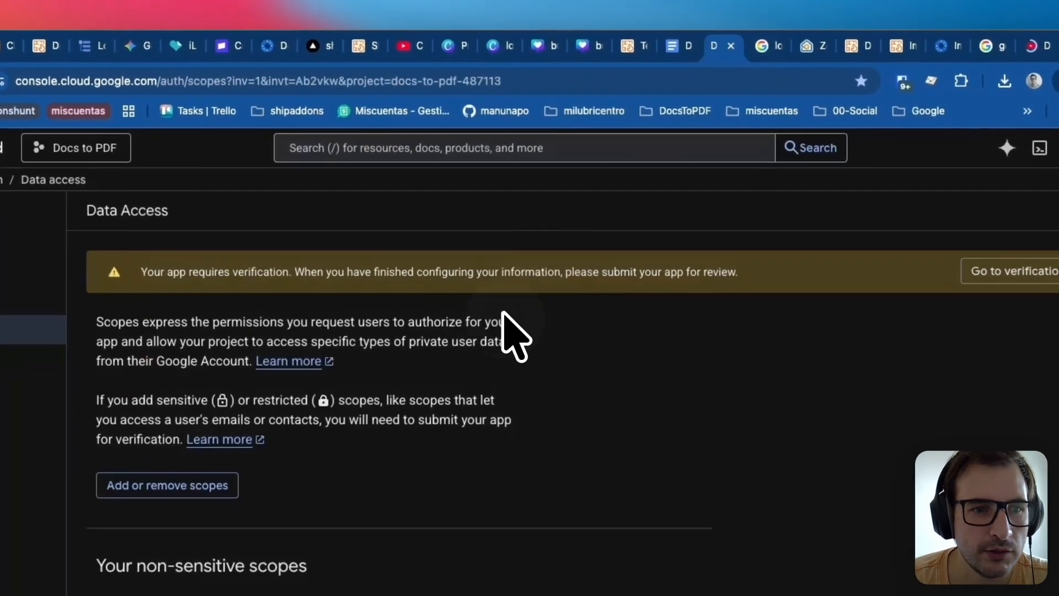
pyautogui.scroll(-5, 443, 317)
pyautogui.scroll(-4, 359, 431)
pyautogui.click(331, 435)
pyautogui.press('super+v')
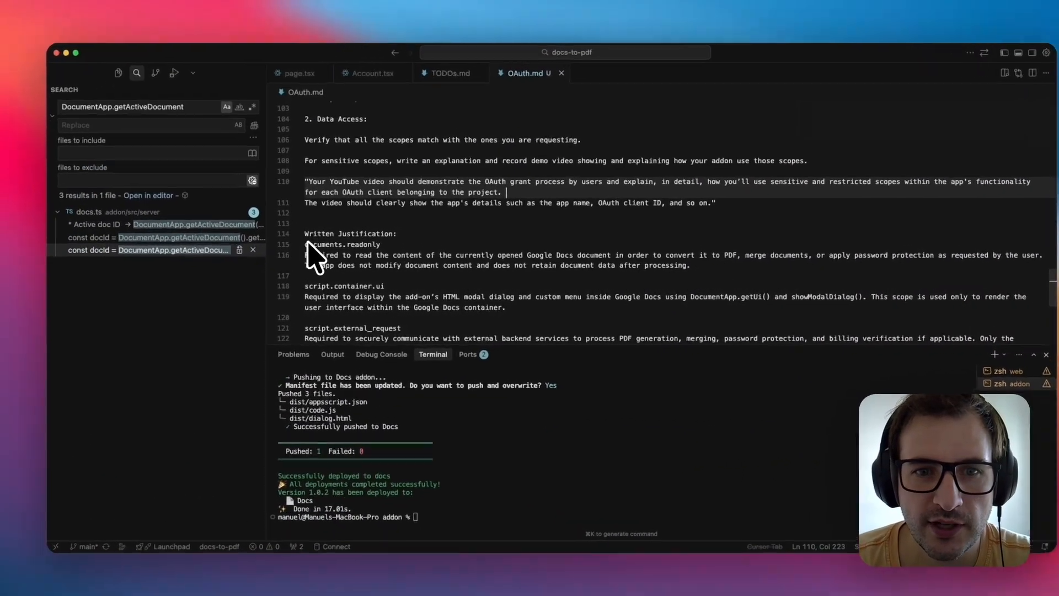
# Copy the written justifications for documents.readonly, script.container.ui and script.external_request from OAuth.md in the code editor into the sensitive scopes justification field
pyautogui.click(355, 221)
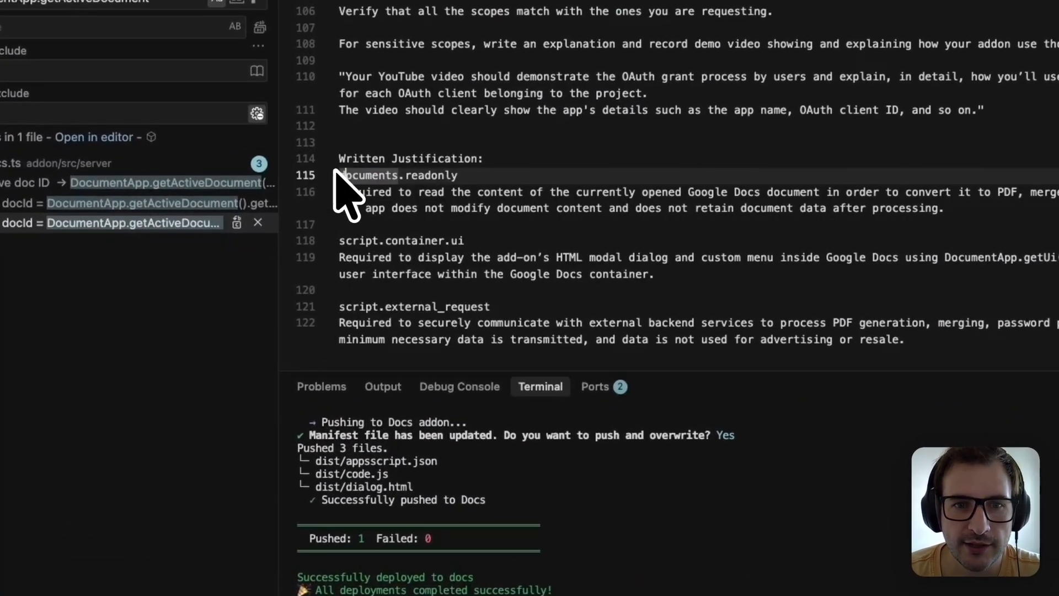
pyautogui.keyDown('shift'); pyautogui.click(768, 347); pyautogui.keyUp('shift')
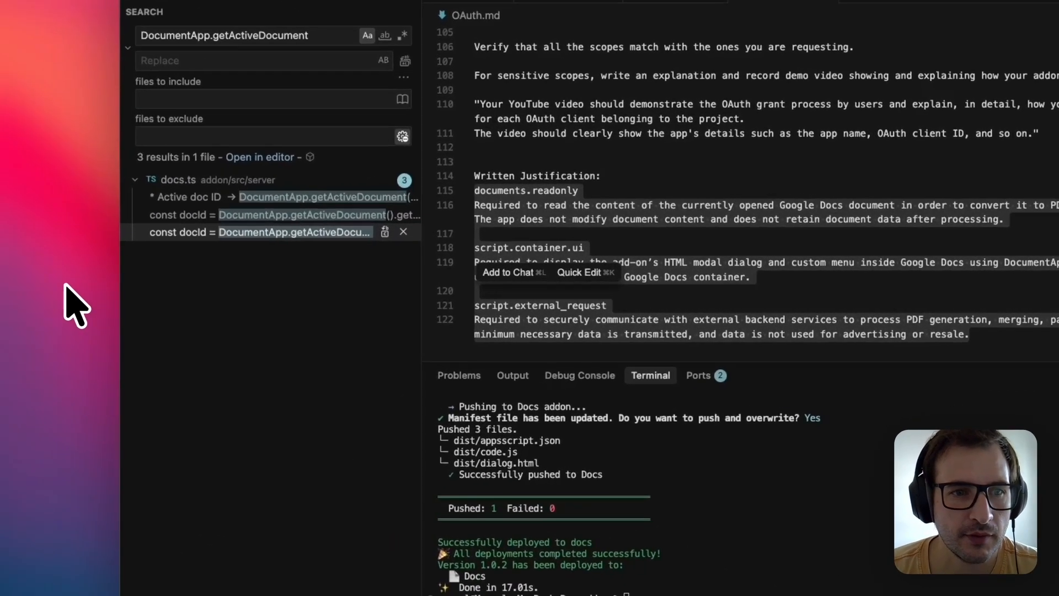
pyautogui.click(584, 260)
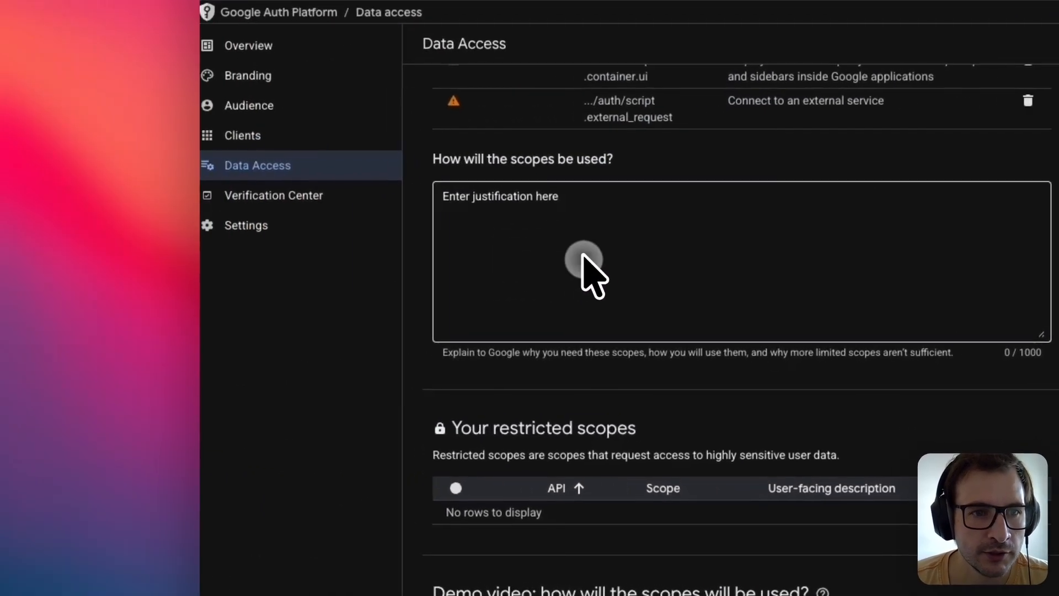
pyautogui.press('super+v')
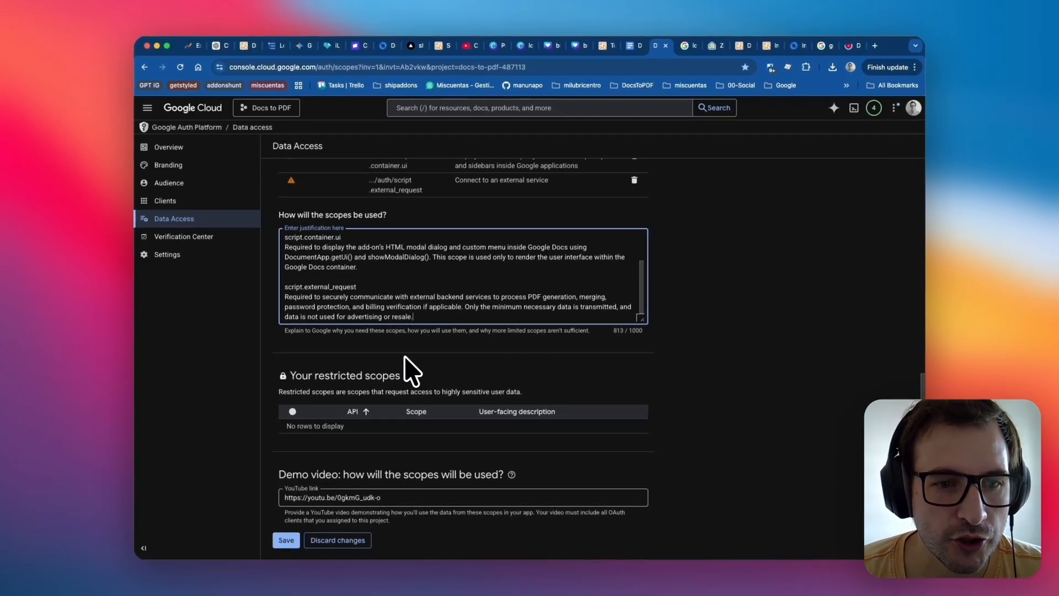
# Read the help on the demo video requirements and save the data access changes
pyautogui.moveTo(511, 474)
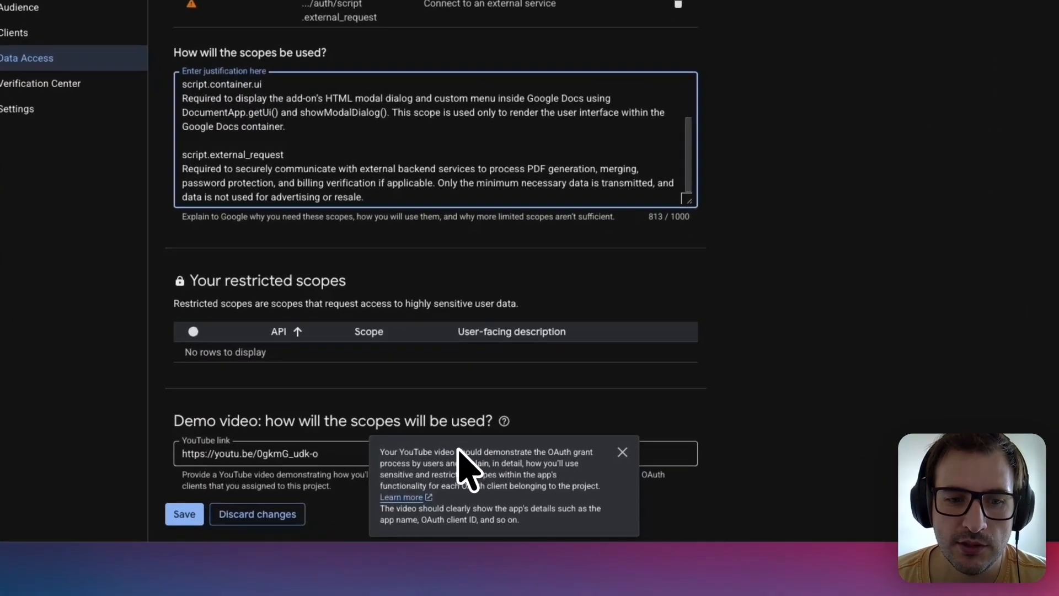
pyautogui.moveTo(479, 495); pyautogui.dragTo(501, 520)
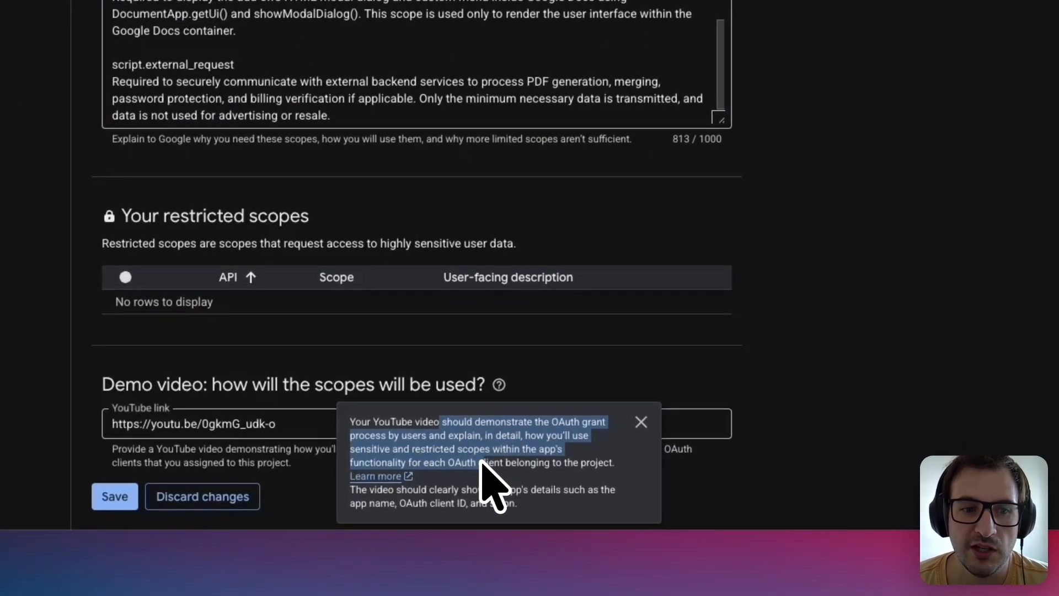
pyautogui.click(115, 496)
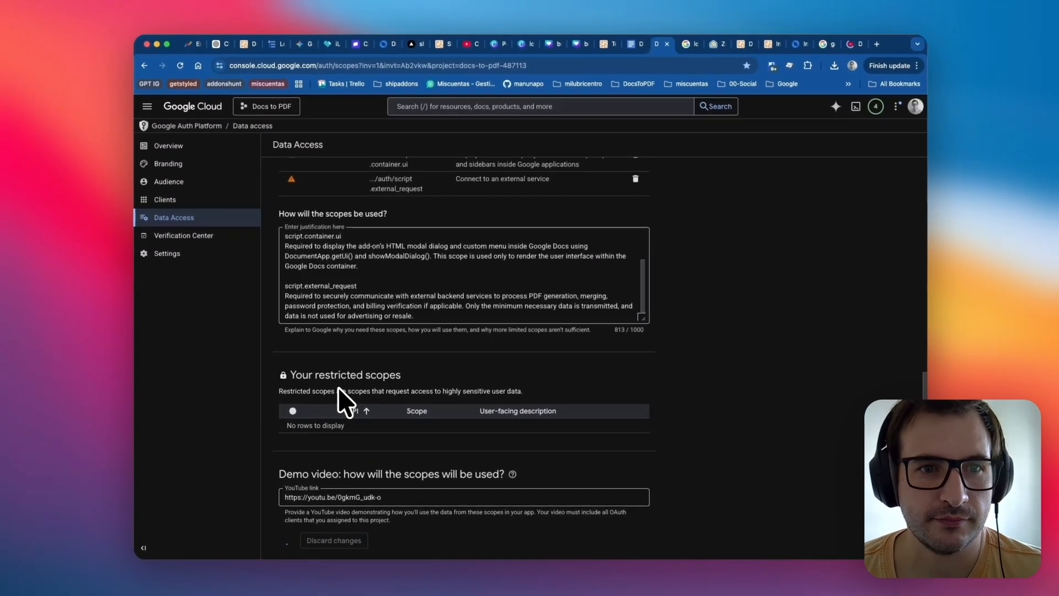
pyautogui.scroll(3, 403, 277)
pyautogui.scroll(-3, 341, 398)
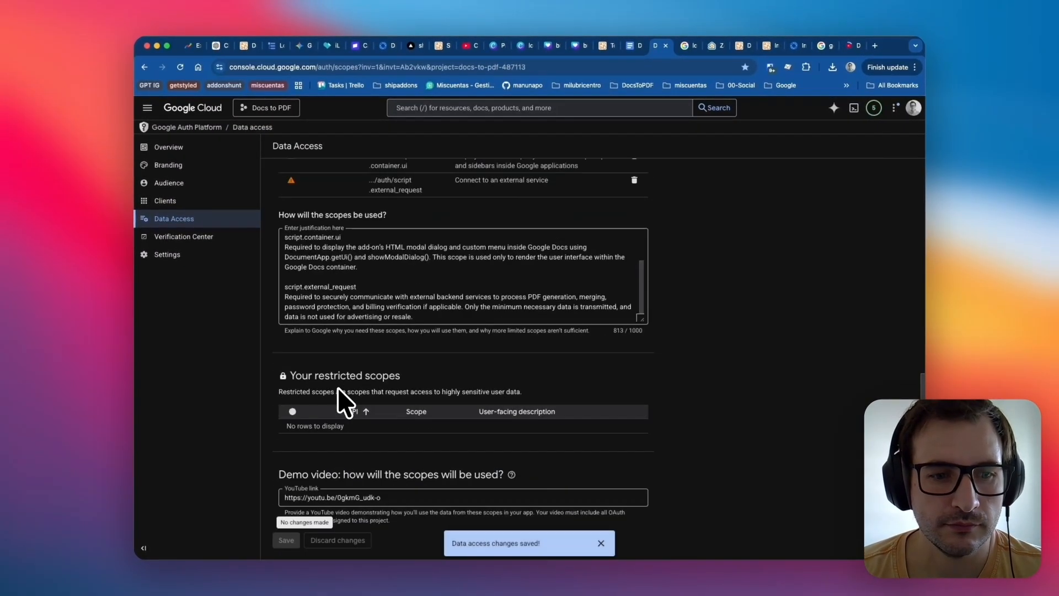
# Go to the Verification Center and start preparing the data access for verification
pyautogui.scroll(10, 650, 430)
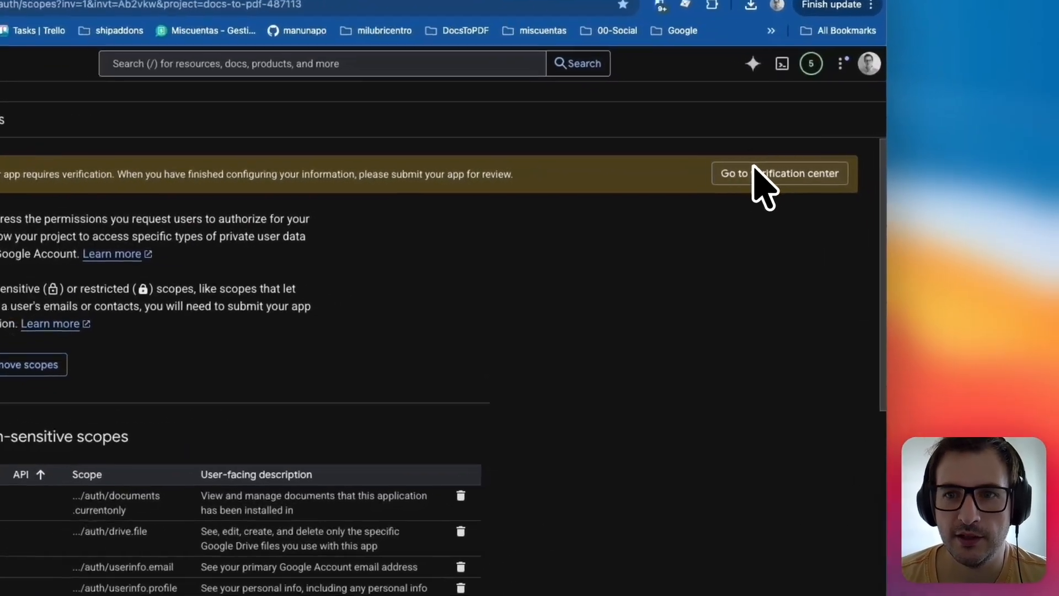
pyautogui.click(835, 179)
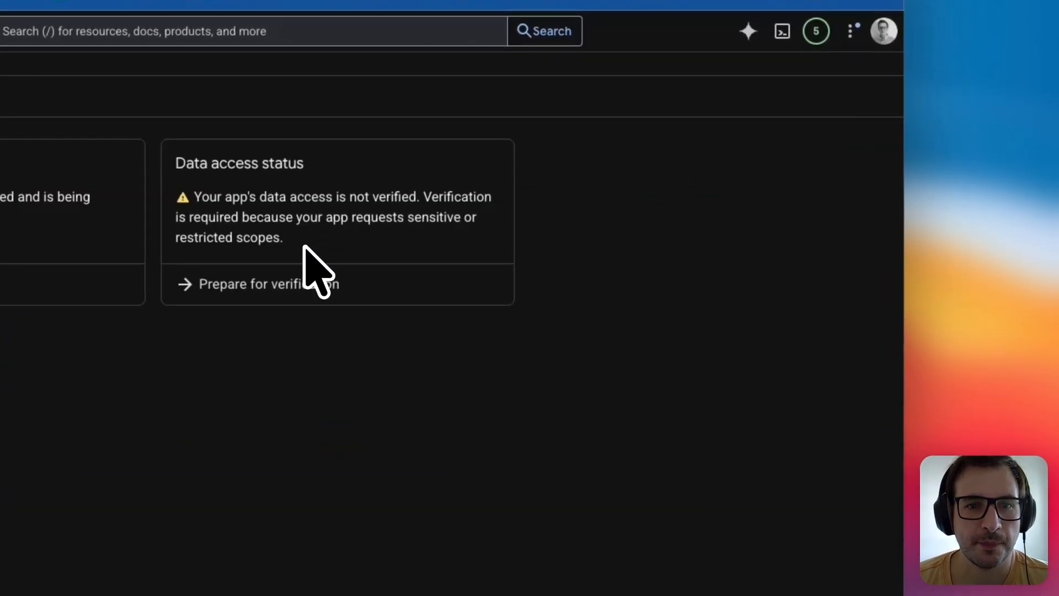
pyautogui.click(300, 303)
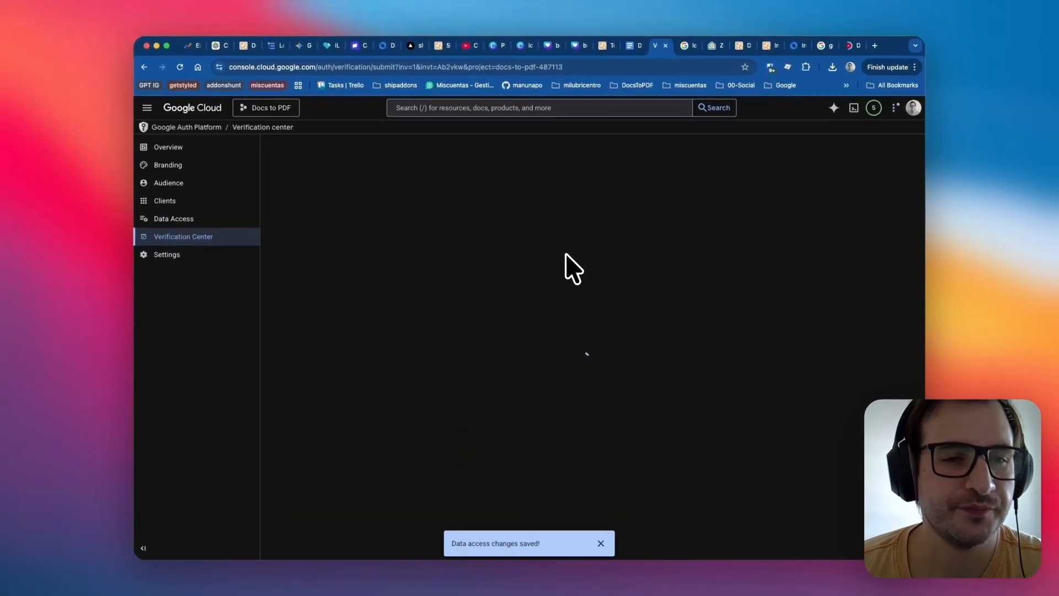
# Review the branding summary, the requested scopes, the scope justifications and the video link of the submission
pyautogui.scroll(-5, 331, 248)
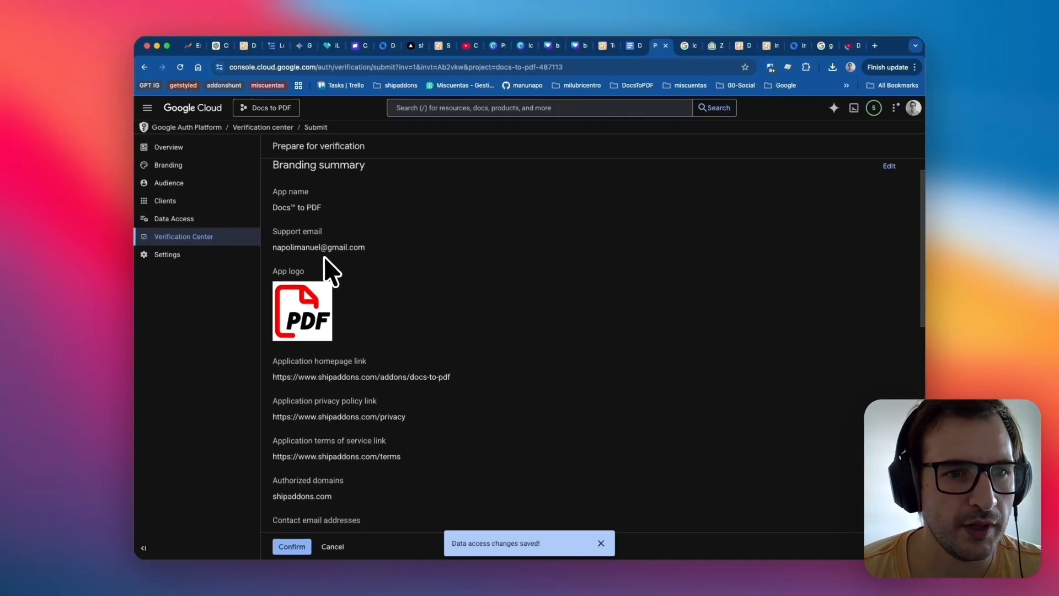
pyautogui.scroll(-5, 379, 300)
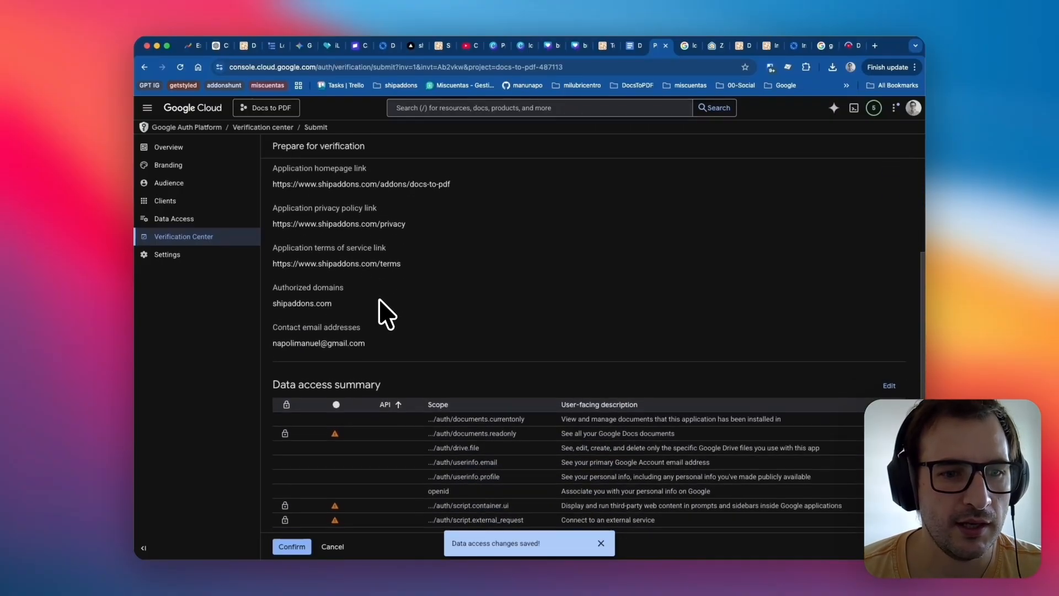
pyautogui.moveTo(334, 421)
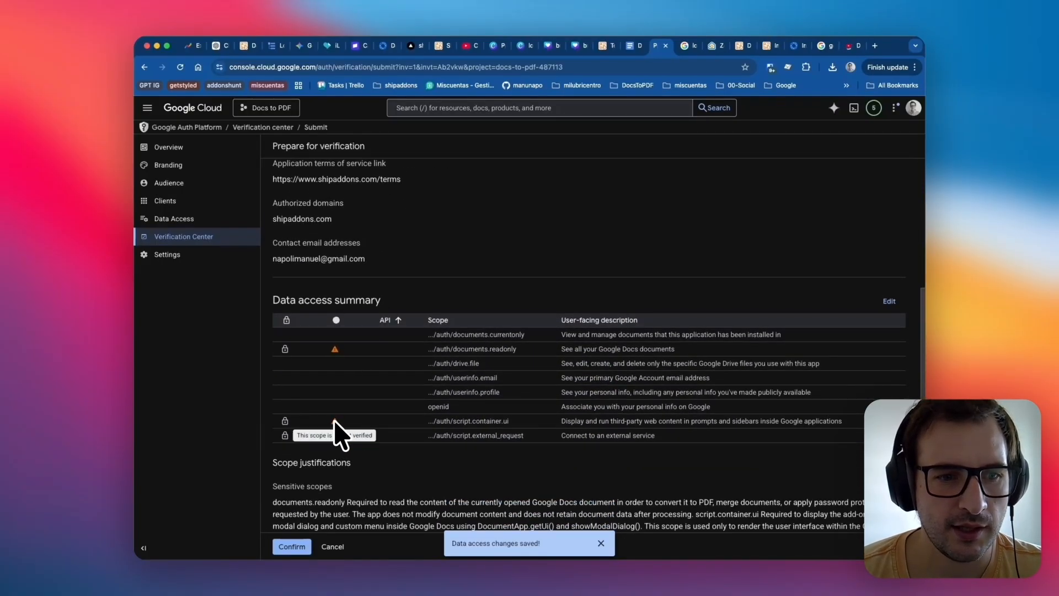
pyautogui.scroll(-5, 334, 435)
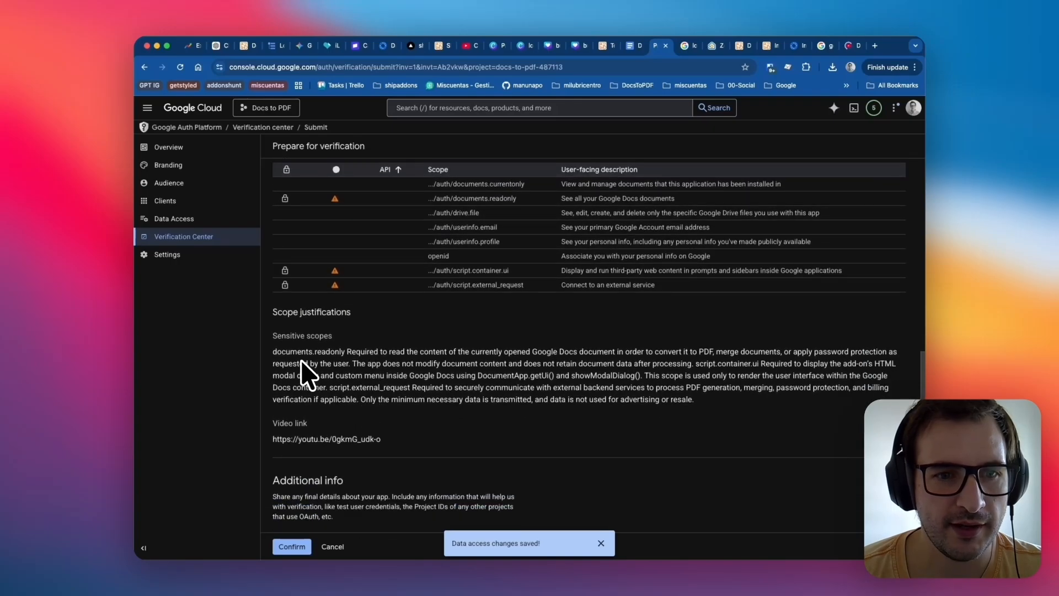
pyautogui.moveTo(310, 352); pyautogui.dragTo(430, 389)
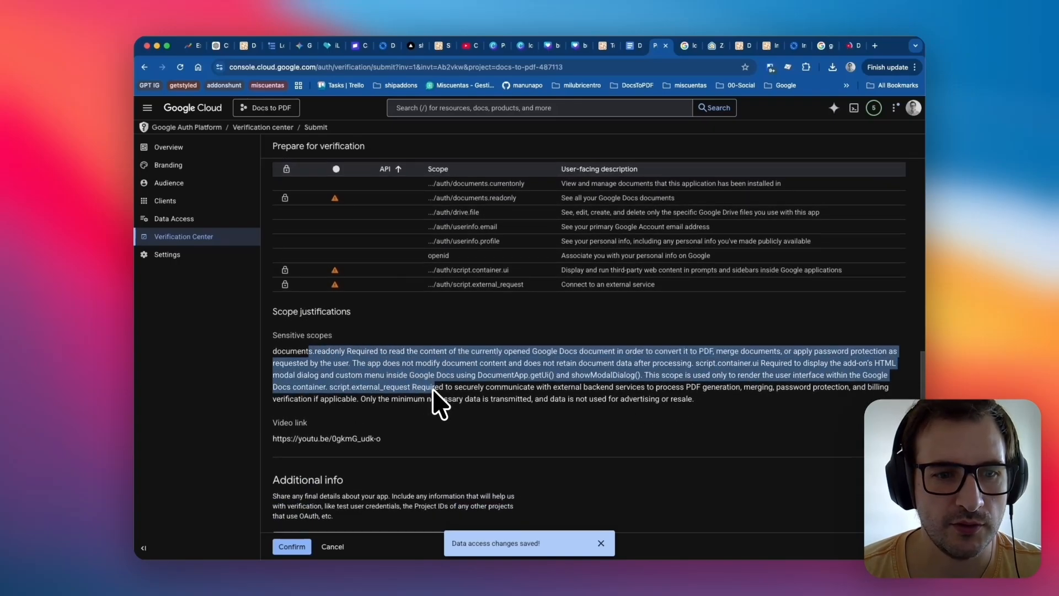
pyautogui.scroll(-2, 301, 446)
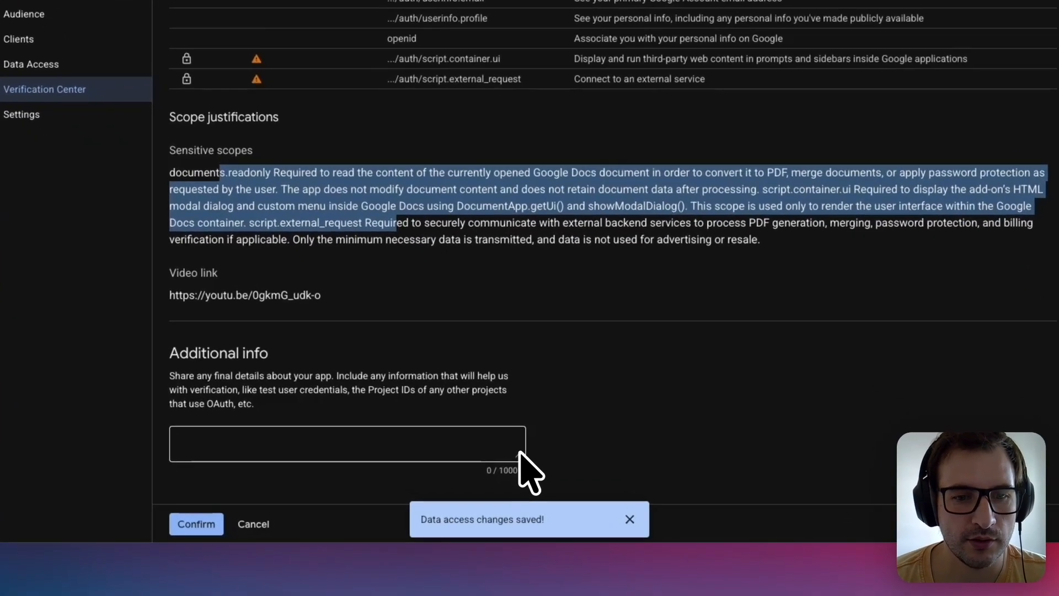
# Enter "There is a free tier that include 2 free task to try out the addon." as additional info and confirm the submission details
pyautogui.moveTo(524, 504); pyautogui.dragTo(525, 518)
pyautogui.click(515, 433)
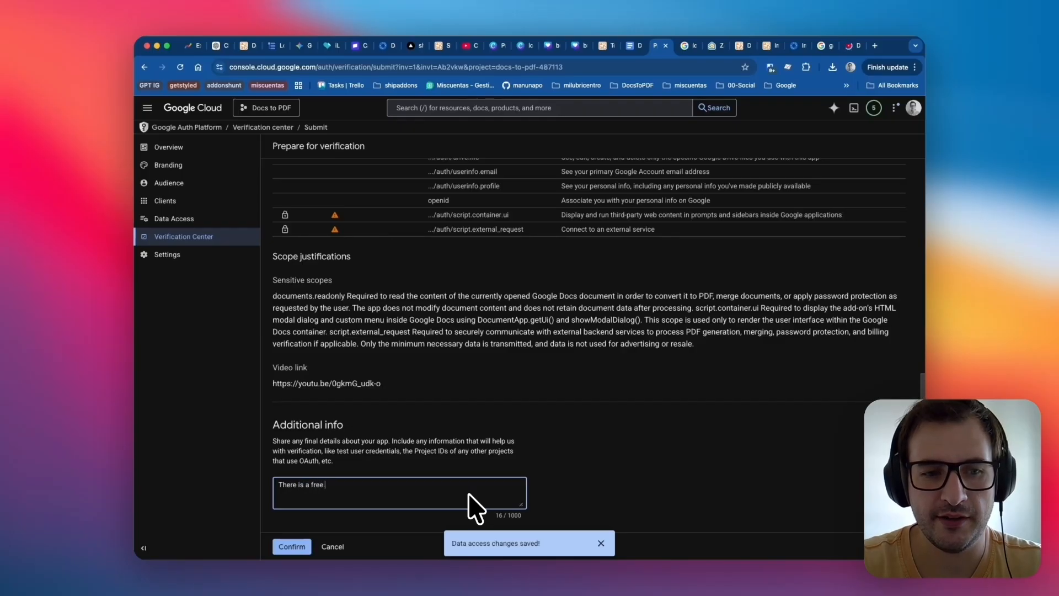
pyautogui.press('BackSpace')
pyautogui.press('BackSpace')
pyautogui.write('that include 2 free task to try out the addon.')
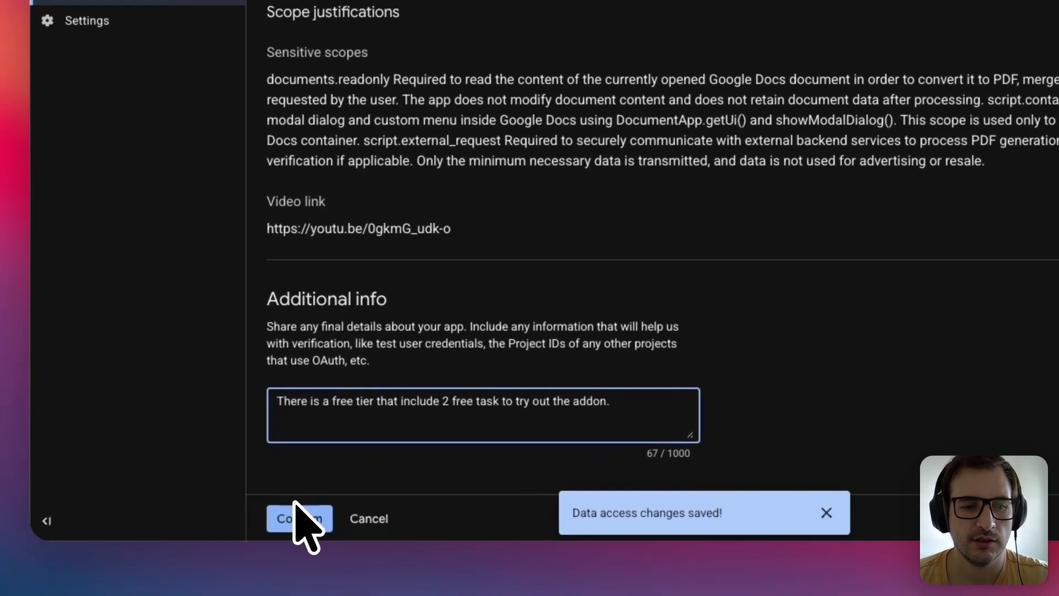
pyautogui.click(345, 505)
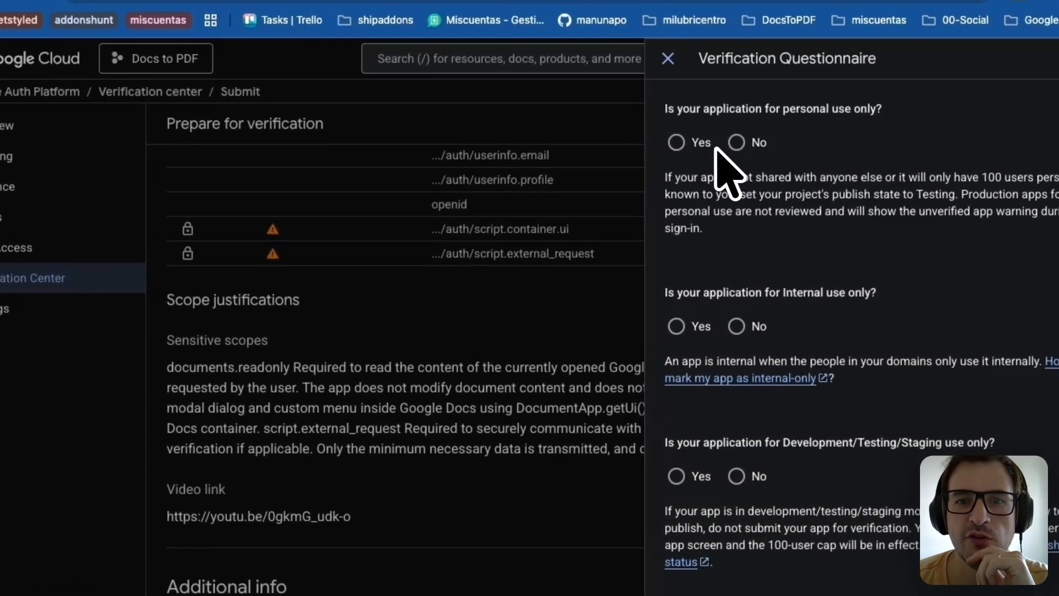
# Answer No to the personal use, internal use, Development/Testing/Staging and Gmail SMTP Plugin questions in the Verification Questionnaire
pyautogui.click(737, 143)
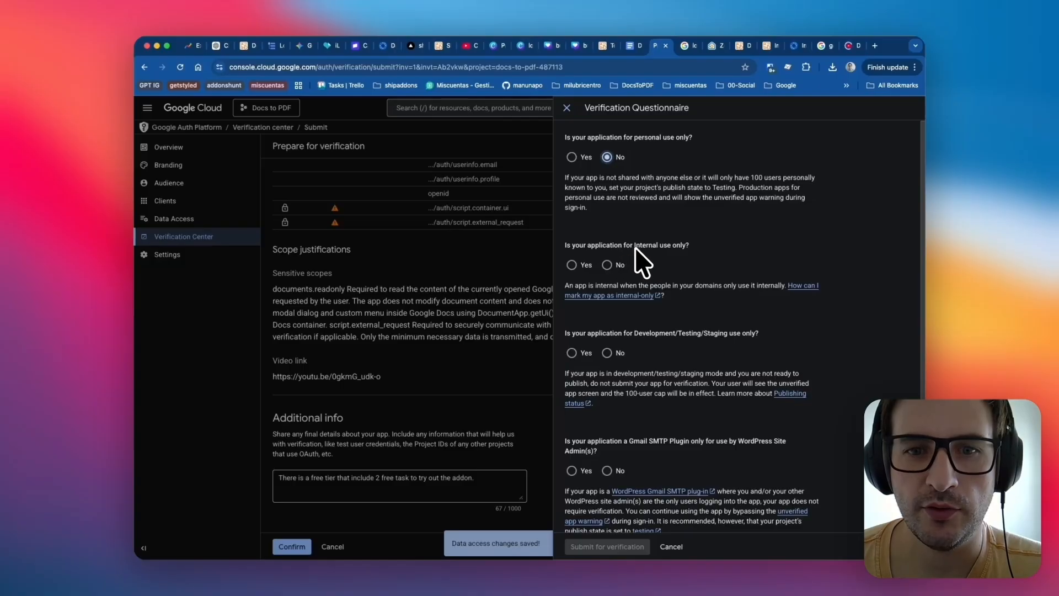
pyautogui.click(614, 260)
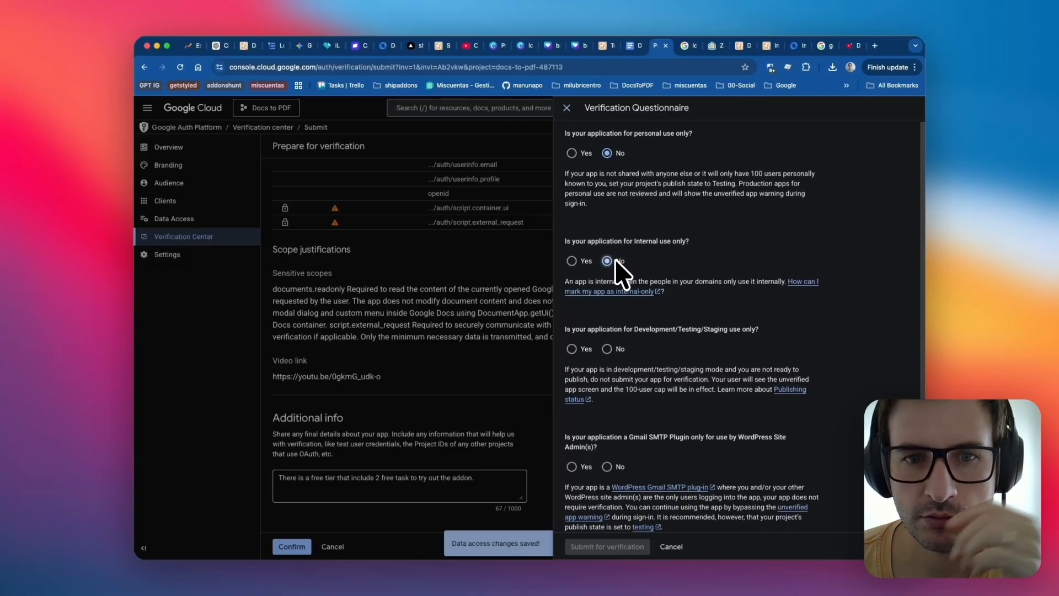
pyautogui.scroll(-2, 618, 267)
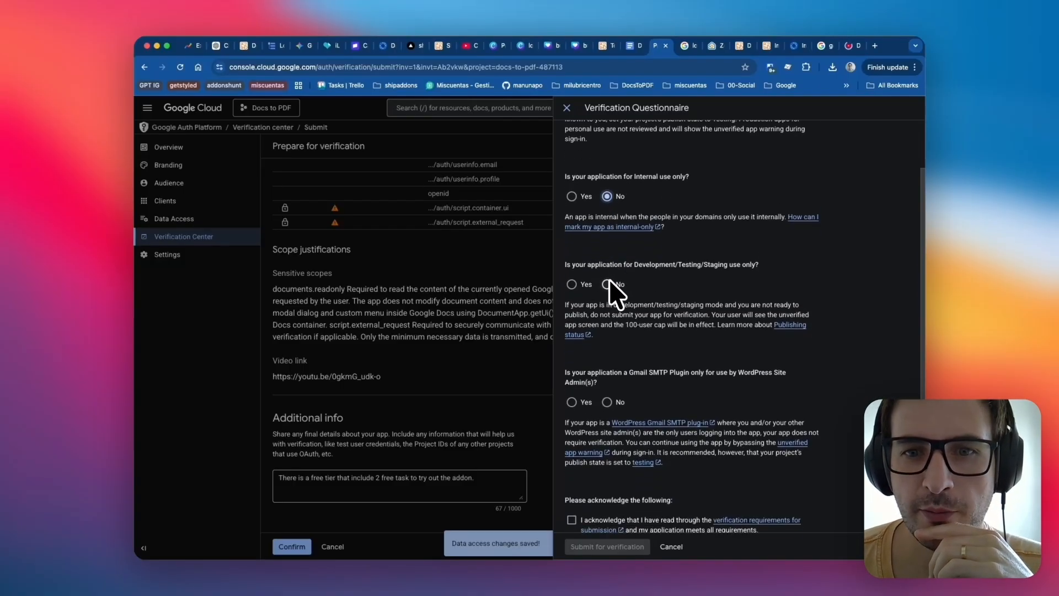
pyautogui.click(610, 280)
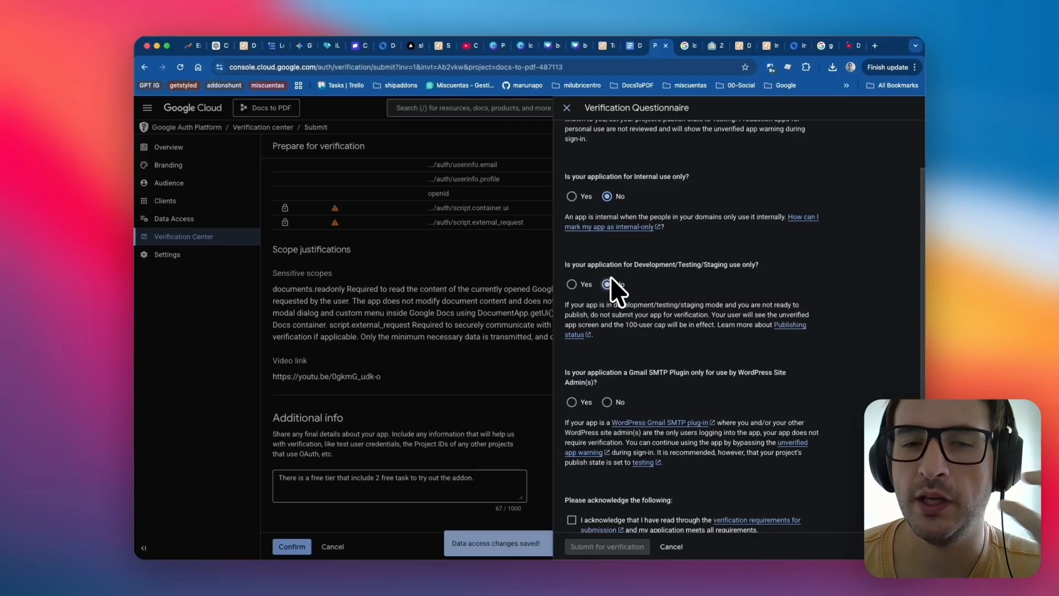
pyautogui.scroll(-1, 613, 295)
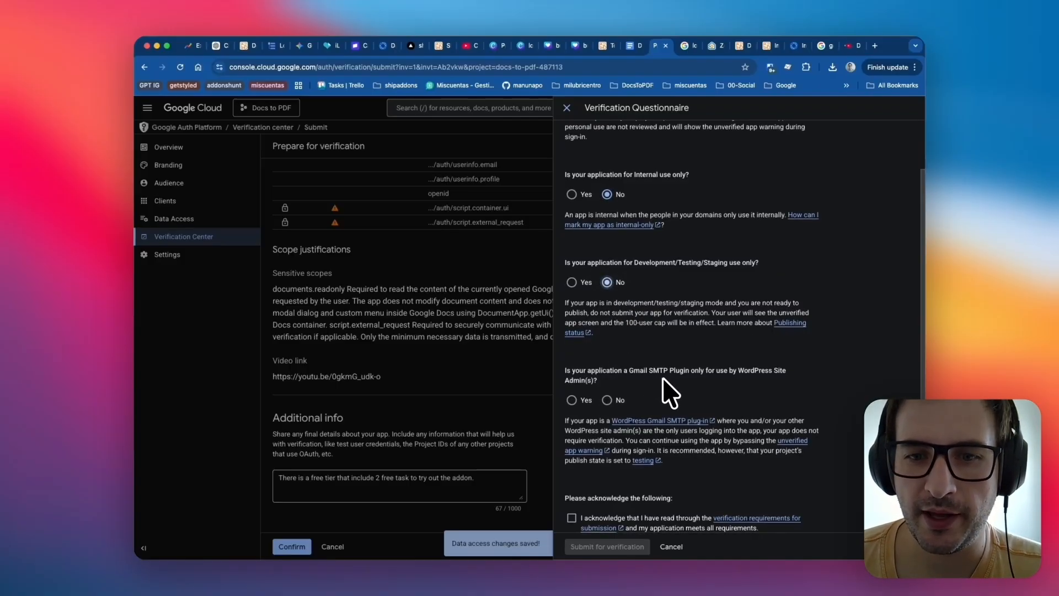
pyautogui.click(617, 393)
# Accept the verification requirements and the restricted scopes security assessment acknowledgements, and submit the app for verification
pyautogui.scroll(-5, 617, 392)
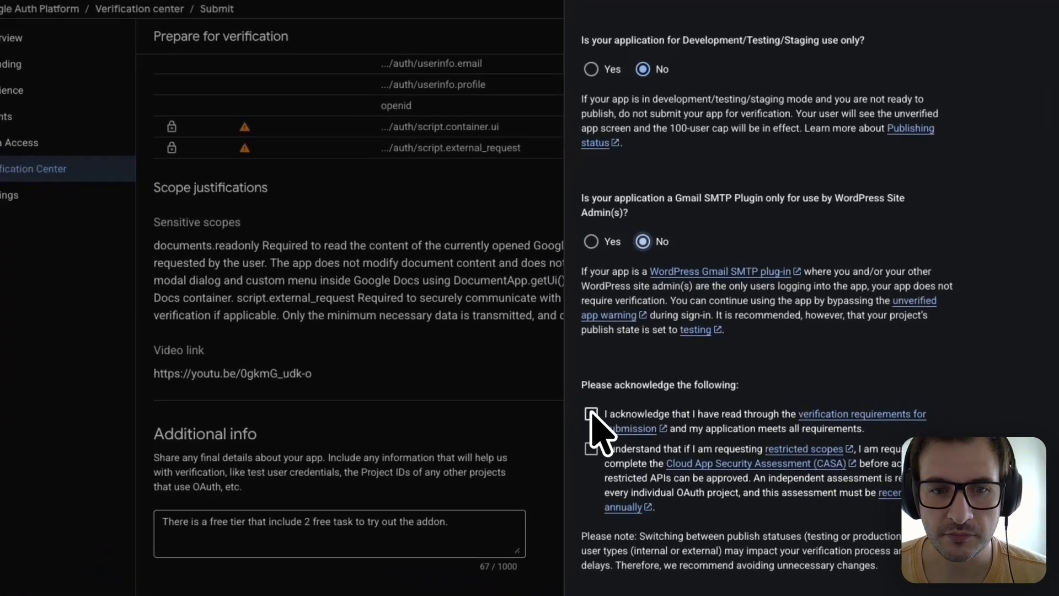
pyautogui.click(572, 404)
pyautogui.click(571, 428)
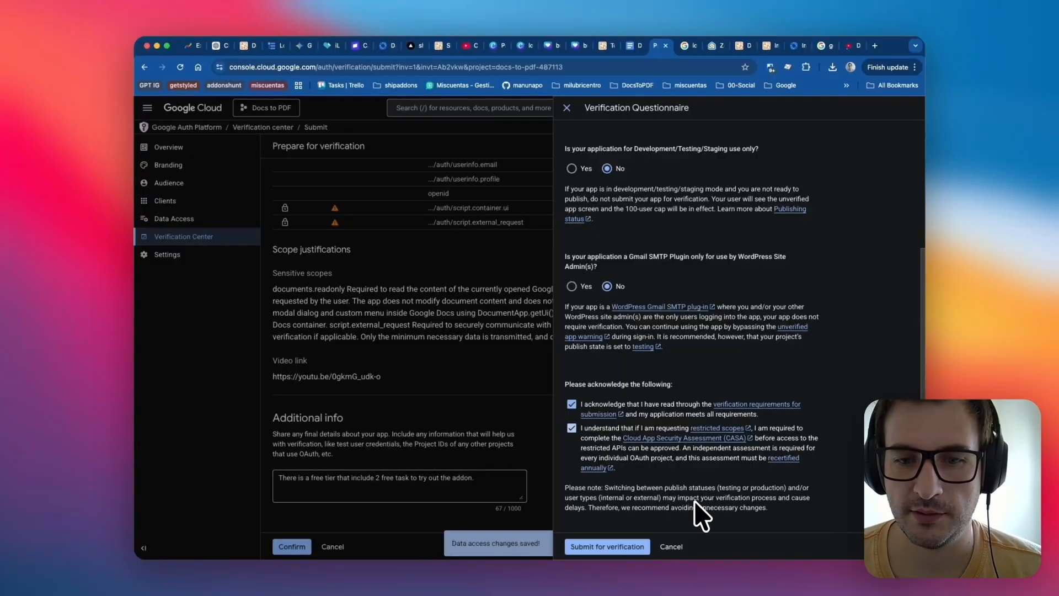
pyautogui.click(625, 543)
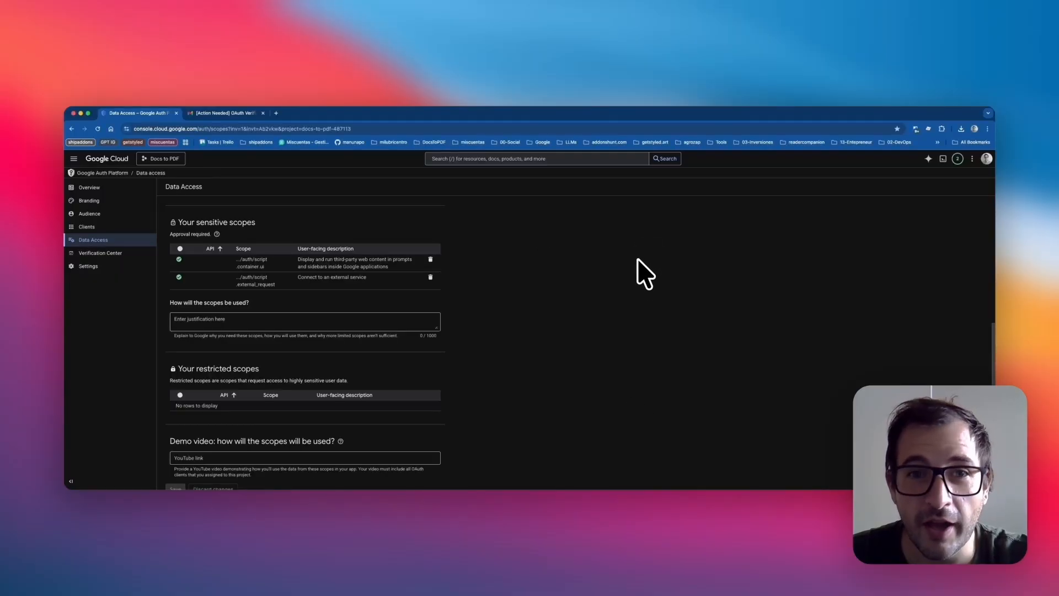
# Review the non-sensitive and sensitive scopes listed on the Data Access page
pyautogui.scroll(5, 237, 276)
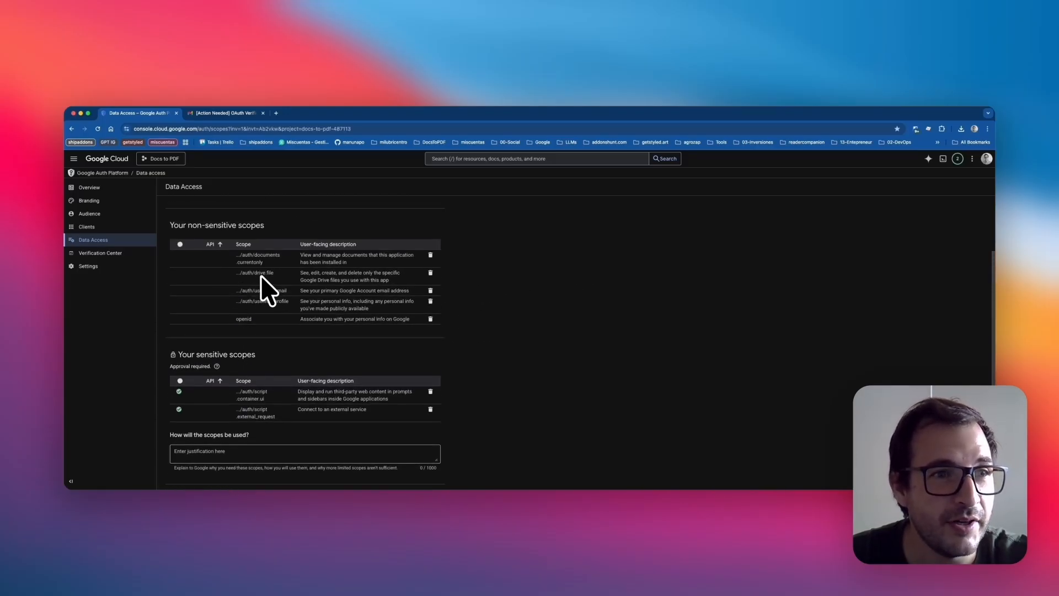
pyautogui.scroll(-1, 221, 367)
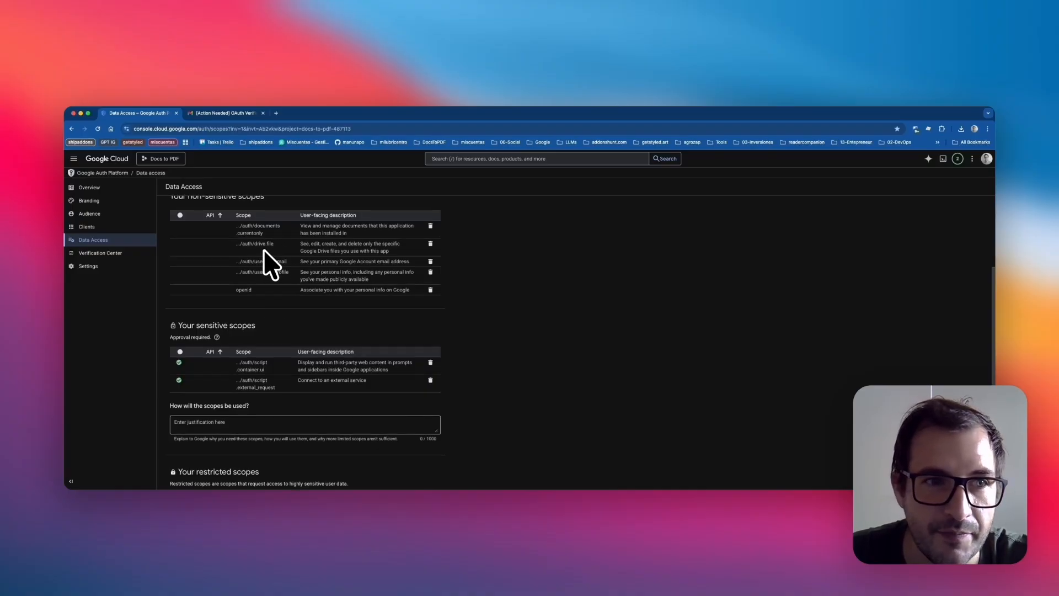
pyautogui.scroll(1, 278, 262)
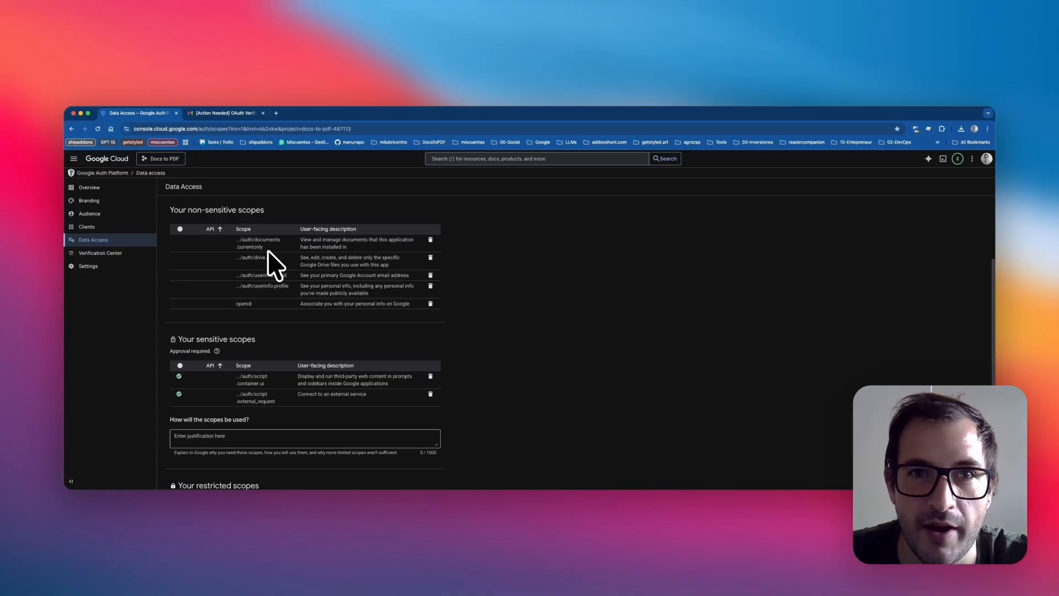
# Switch to the OAuth verification thread in Gmail and read the first email's demo video issues and requested actions
pyautogui.click(236, 114)
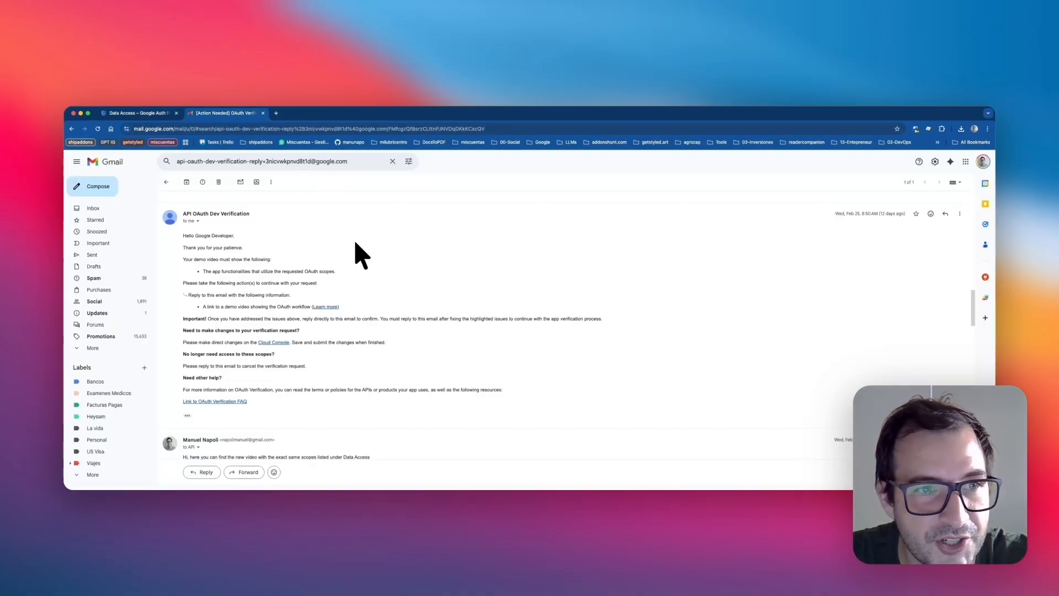
pyautogui.scroll(15, 358, 254)
pyautogui.scroll(1, 353, 275)
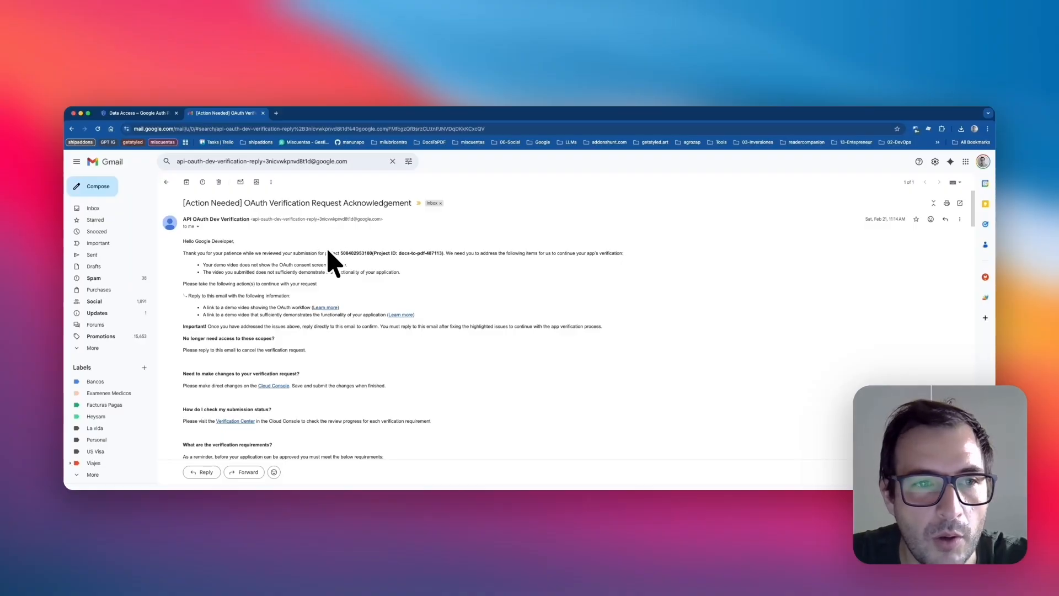
pyautogui.scroll(-1, 309, 266)
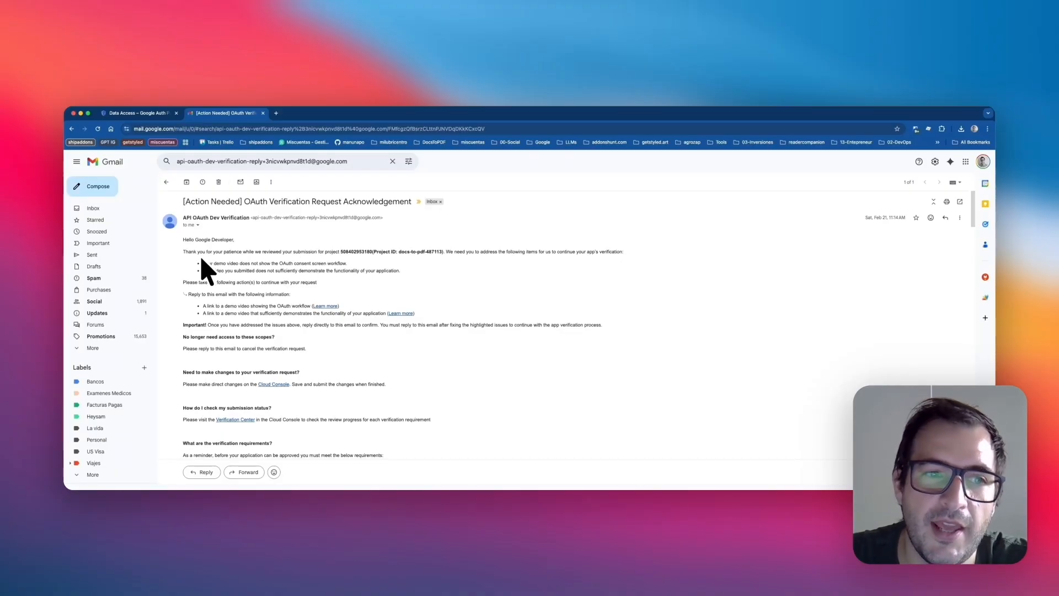
pyautogui.scroll(-1, 336, 269)
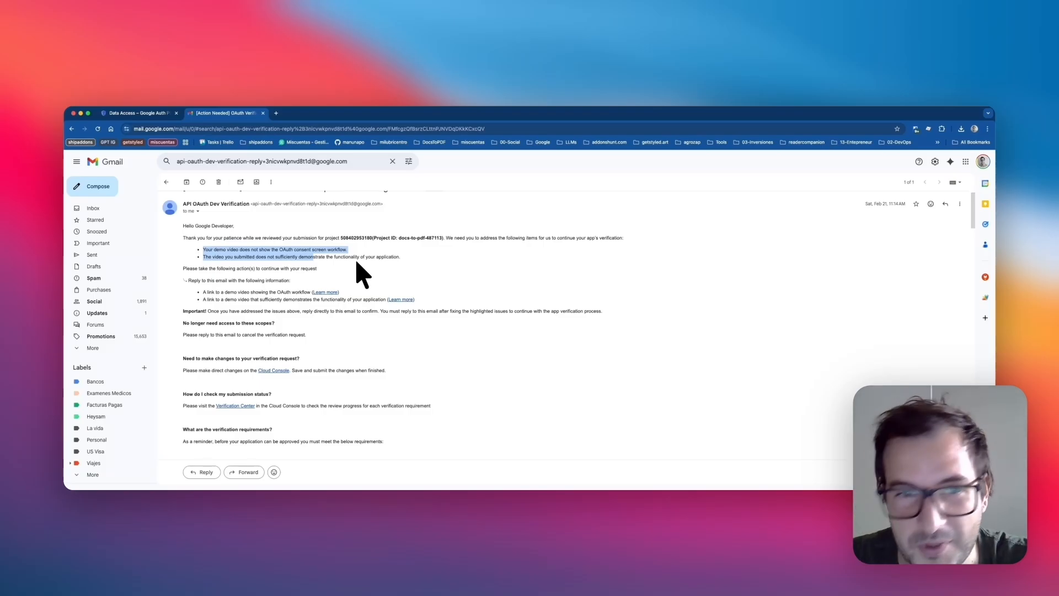
pyautogui.scroll(-10, 362, 274)
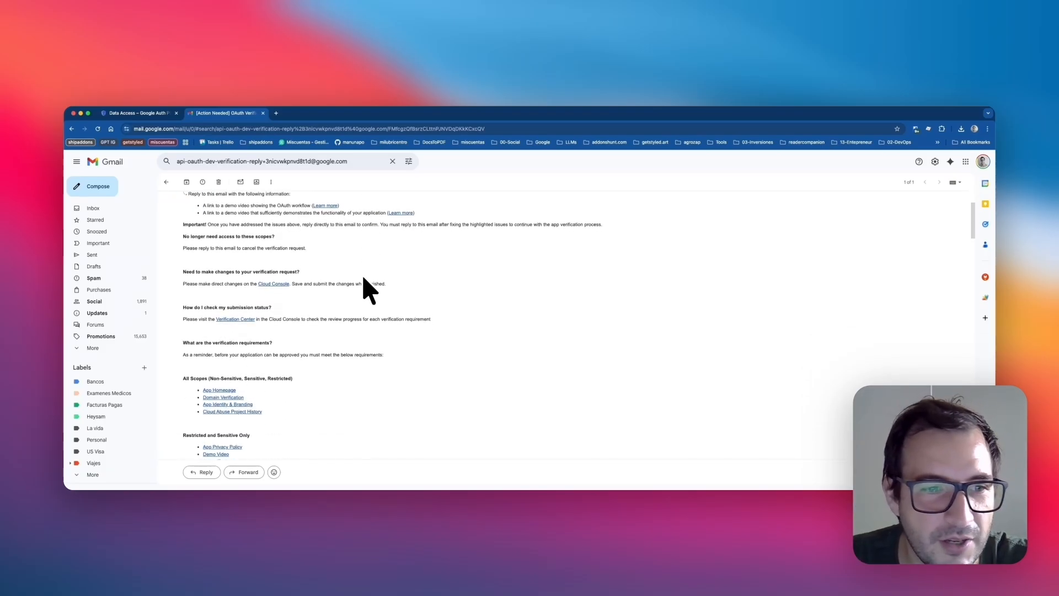
# Read the reply with the corrected video link and the Feb 25 email's demo video requirements for the requested OAuth scopes
pyautogui.scroll(-10, 350, 293)
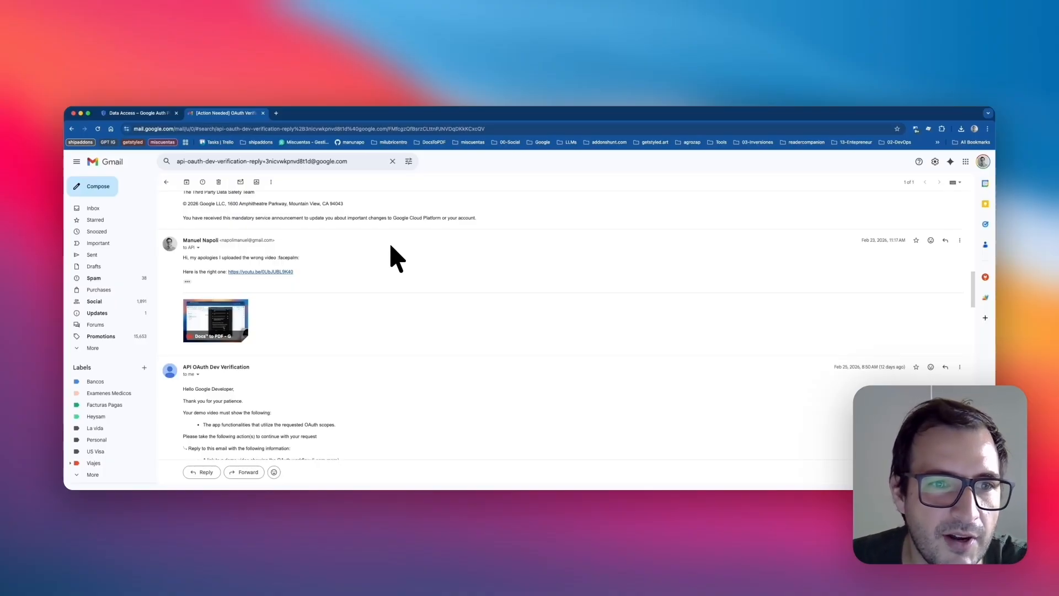
pyautogui.scroll(-1, 433, 256)
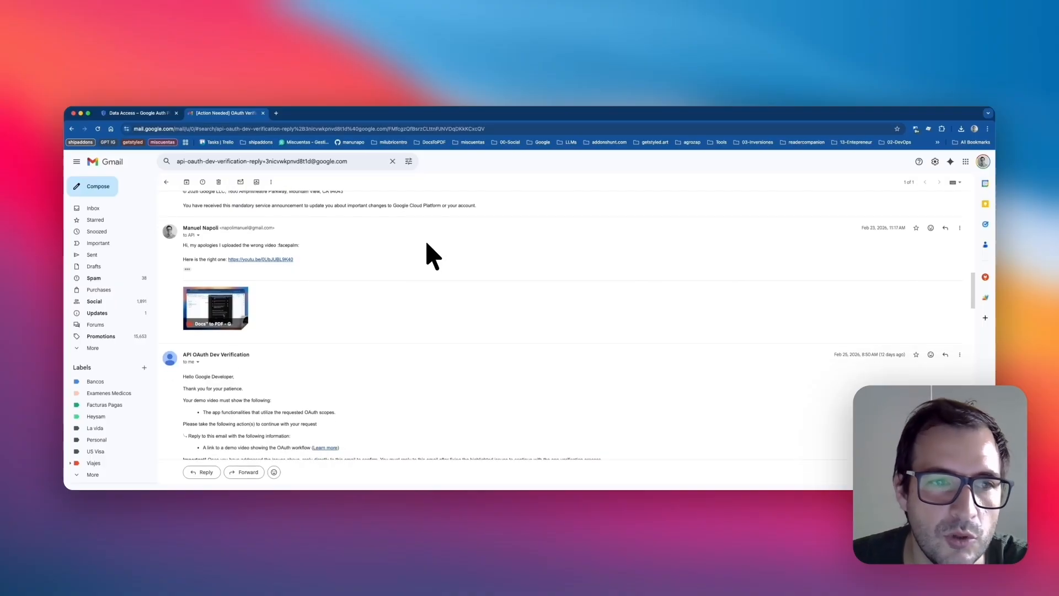
pyautogui.scroll(-3, 417, 264)
pyautogui.moveTo(183, 308); pyautogui.dragTo(466, 358)
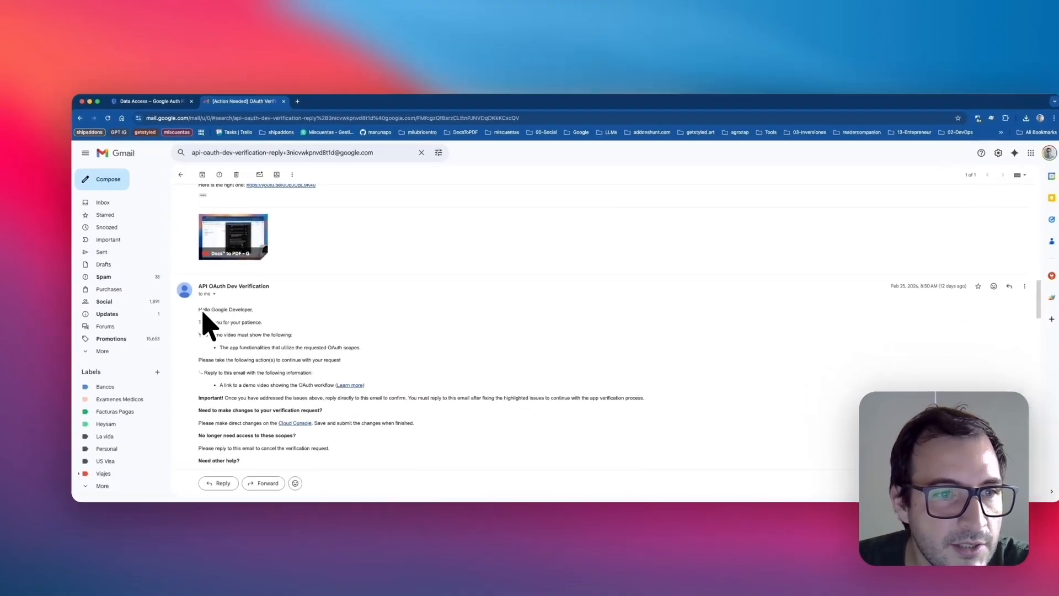
pyautogui.scroll(-2, 342, 342)
pyautogui.scroll(-5, 420, 348)
pyautogui.moveTo(459, 257); pyautogui.dragTo(368, 255)
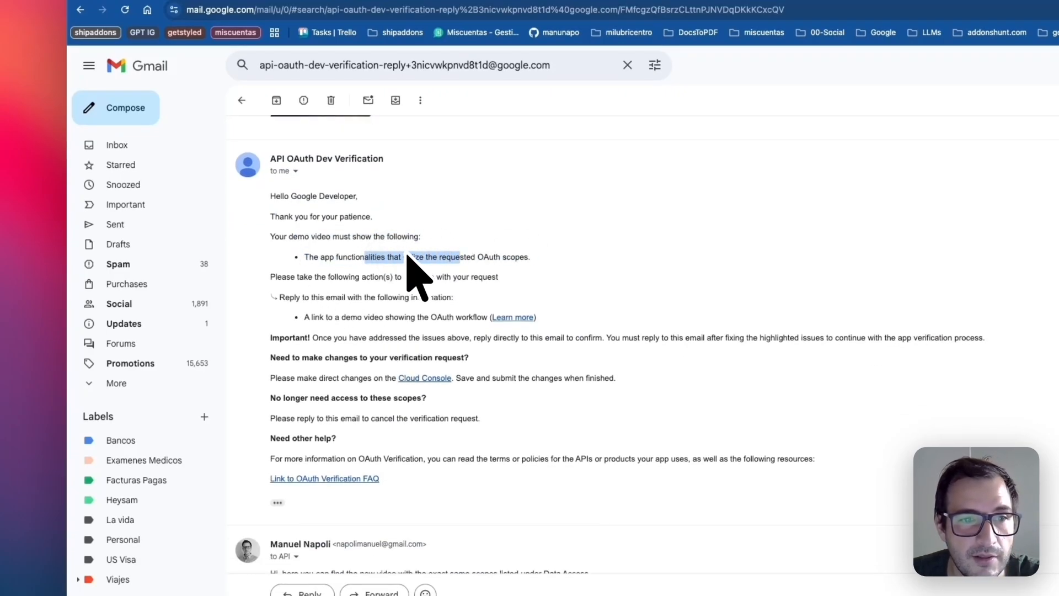
pyautogui.moveTo(312, 236); pyautogui.dragTo(371, 237)
pyautogui.scroll(-1, 351, 303)
pyautogui.moveTo(304, 297); pyautogui.dragTo(418, 296)
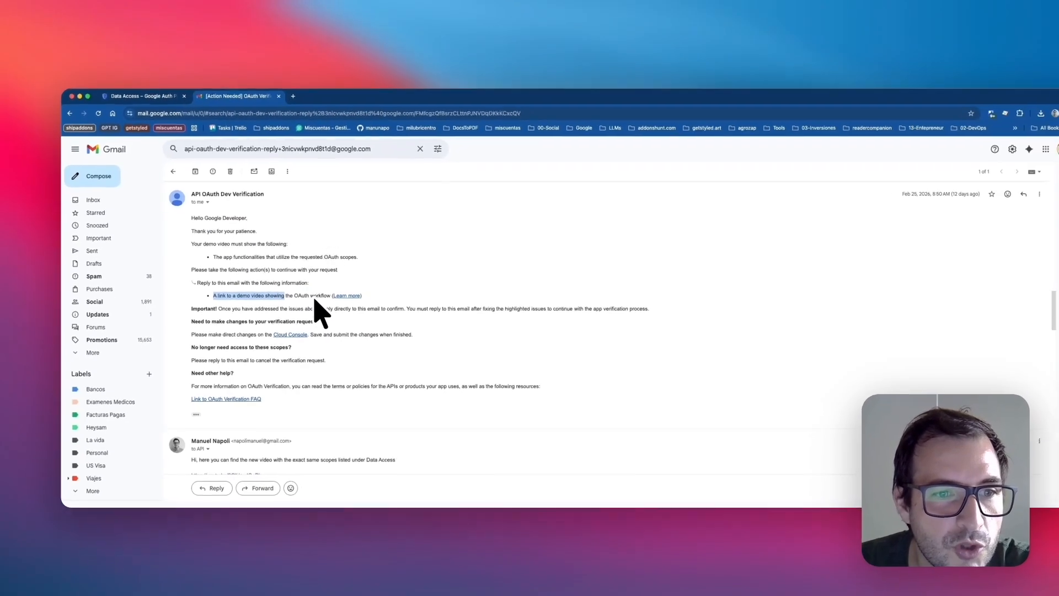
# Check the reply that supplies the new demo video covering the scopes listed under Data Access
pyautogui.scroll(-5, 279, 292)
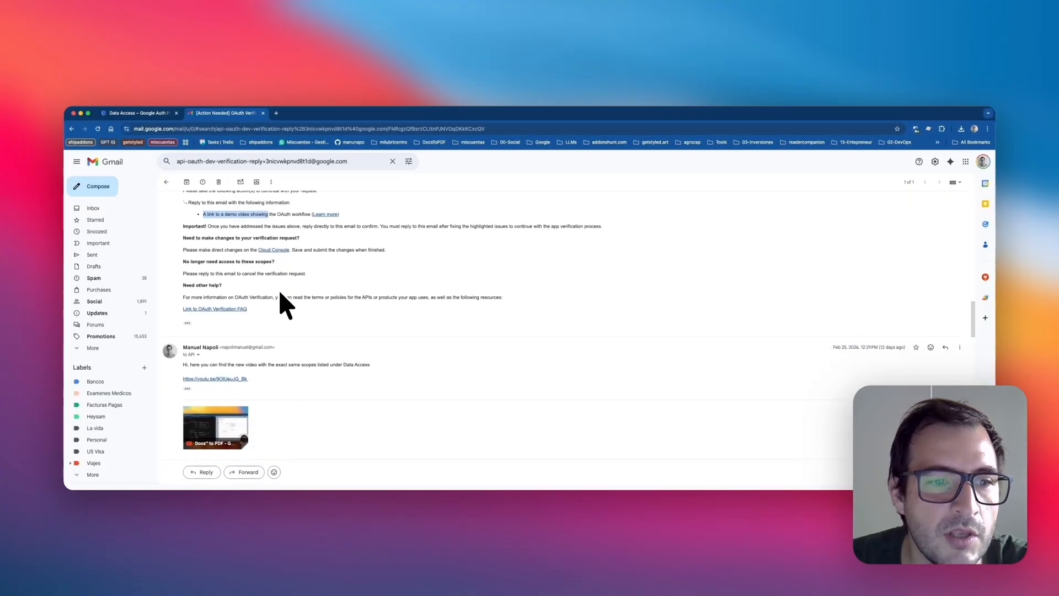
pyautogui.scroll(-1, 263, 310)
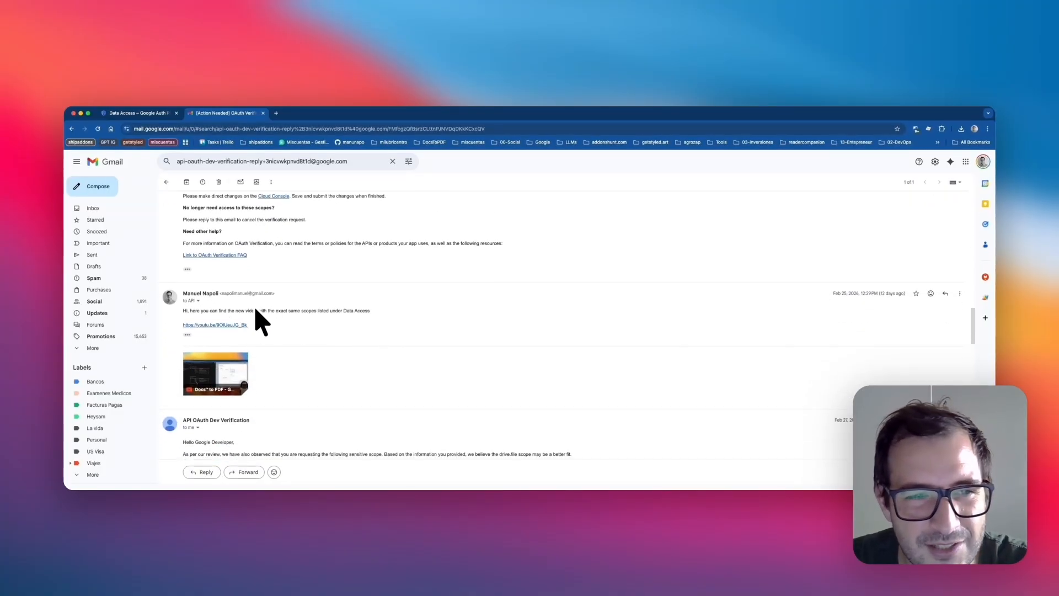
pyautogui.moveTo(242, 311); pyautogui.dragTo(305, 312)
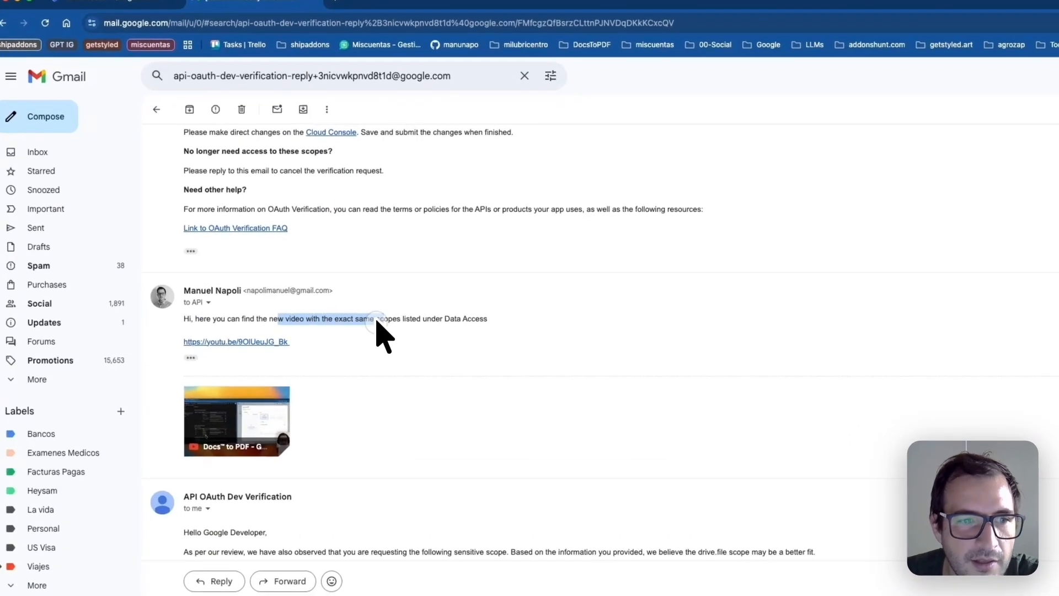
# Read the Feb 27 review email about the drive.file scope, including its eligibility, user experience, verification and next-step sections
pyautogui.scroll(-3, 305, 312)
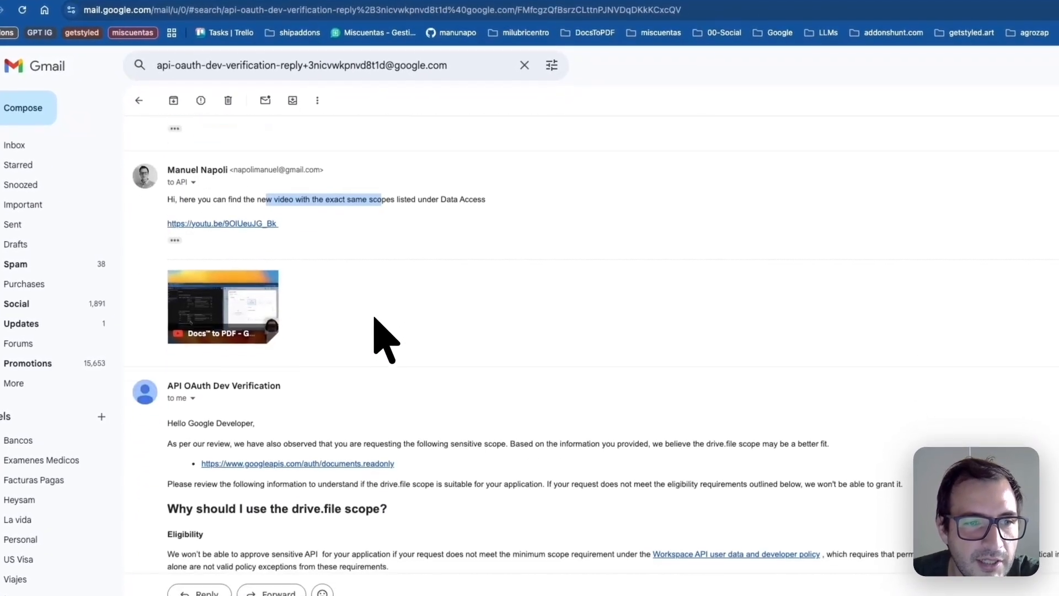
pyautogui.moveTo(167, 429); pyautogui.dragTo(217, 422)
pyautogui.moveTo(332, 436); pyautogui.dragTo(345, 429)
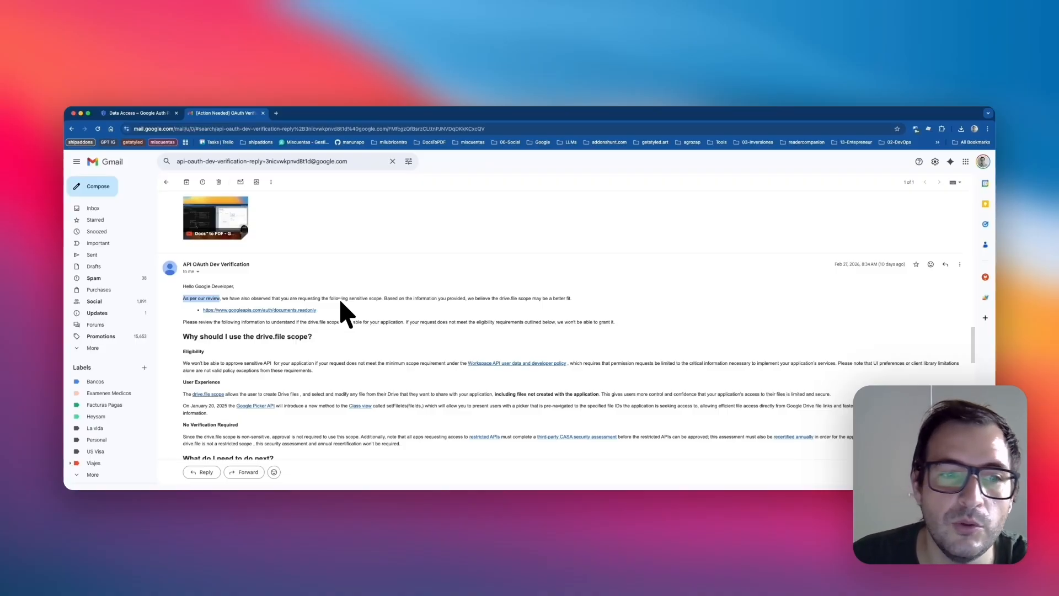
pyautogui.scroll(-1, 403, 328)
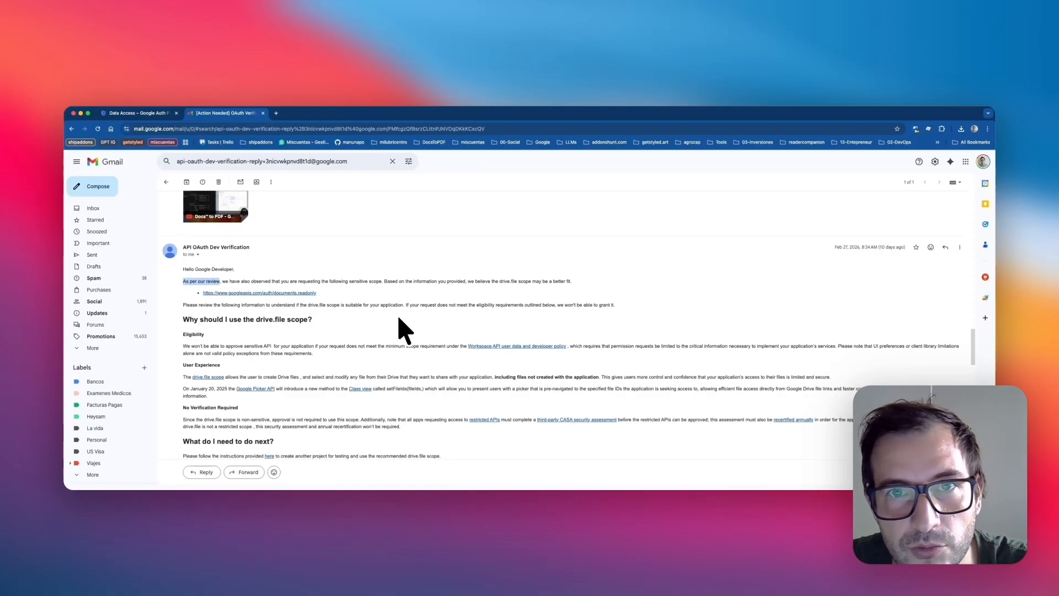
pyautogui.scroll(-5, 404, 326)
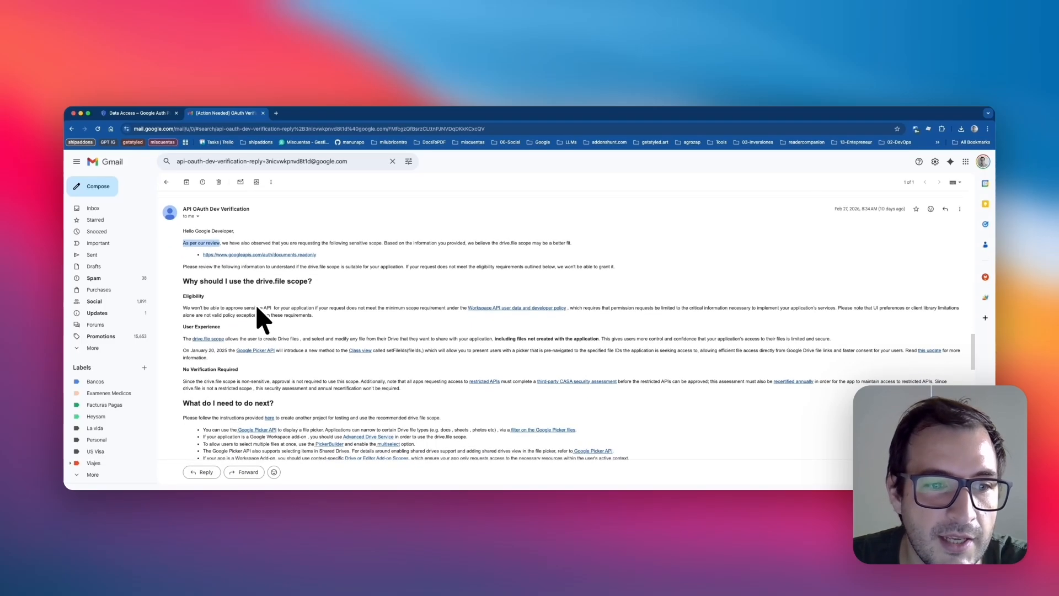
pyautogui.scroll(-1, 255, 317)
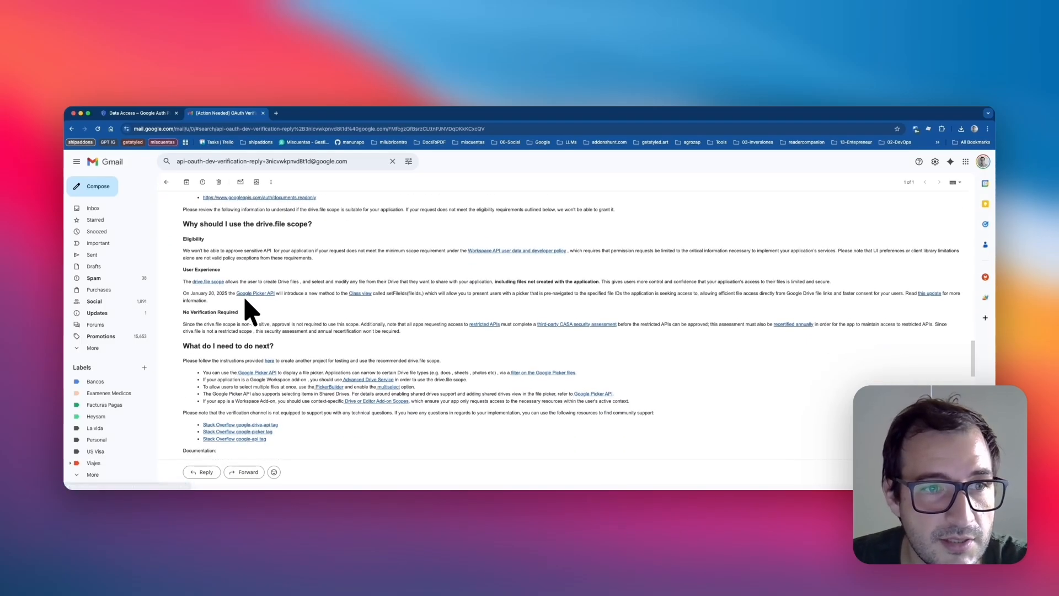
pyautogui.scroll(-10, 384, 313)
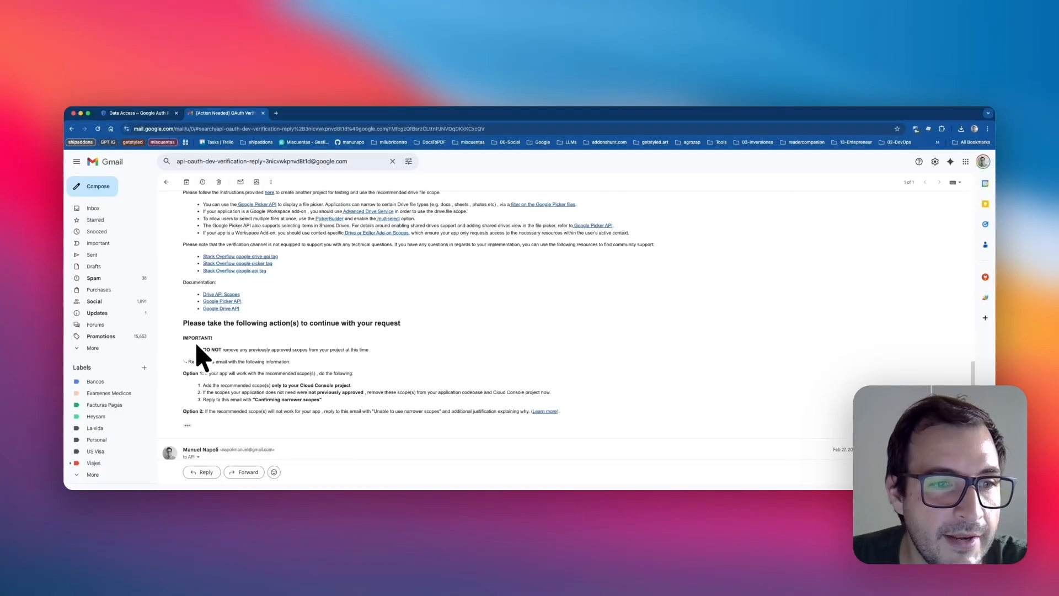
pyautogui.scroll(6, 203, 338)
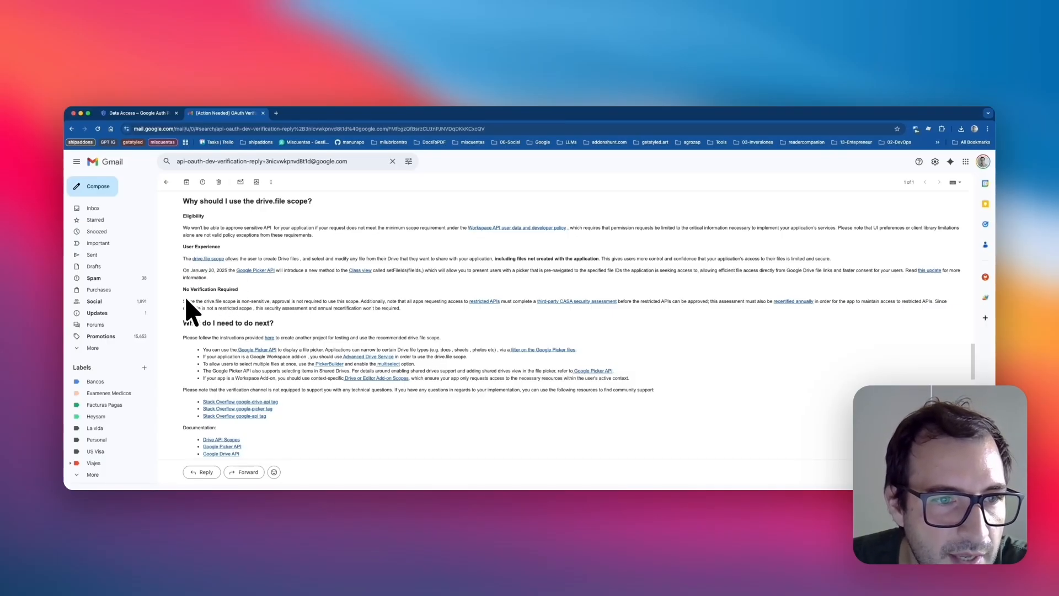
pyautogui.scroll(1, 190, 226)
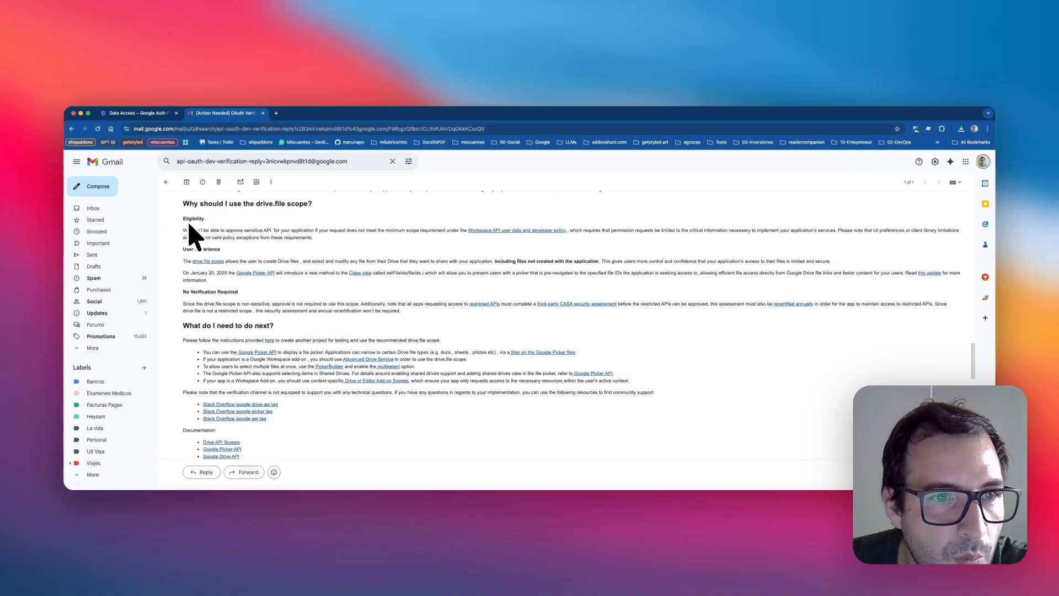
pyautogui.scroll(3, 190, 226)
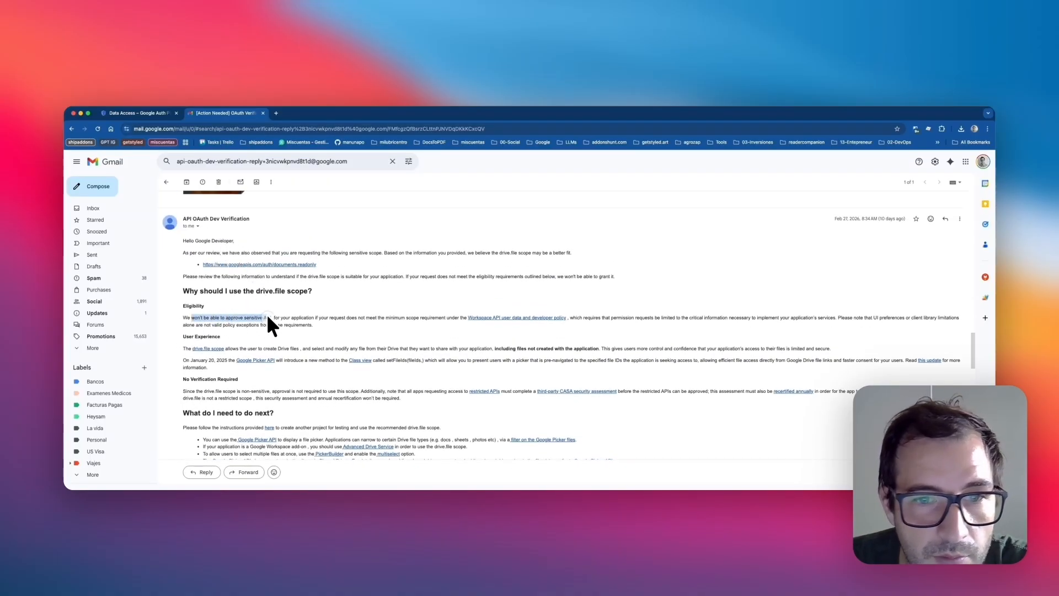
pyautogui.scroll(-5, 451, 318)
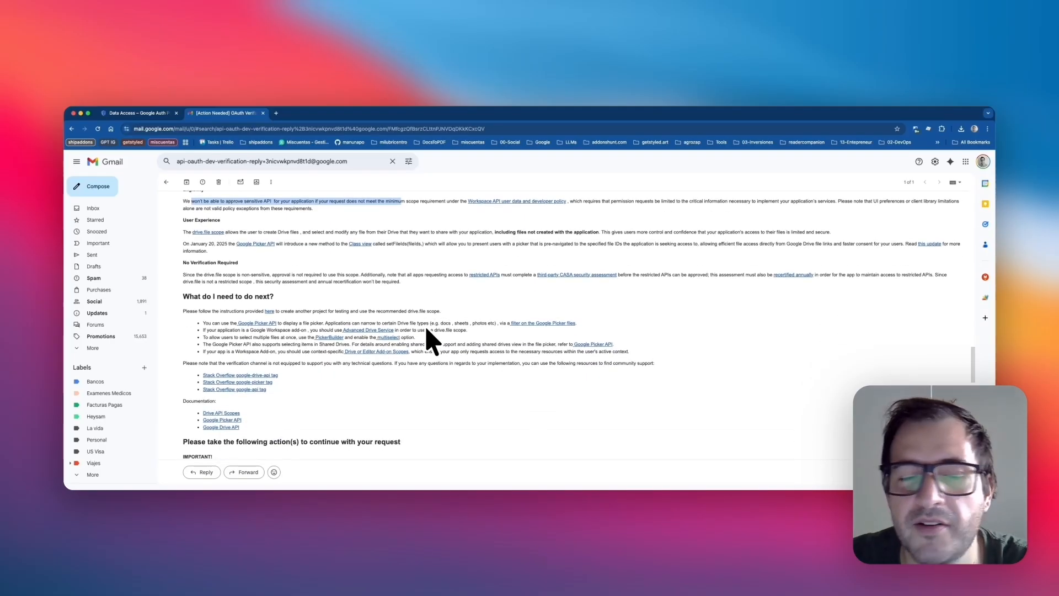
pyautogui.scroll(-2, 432, 340)
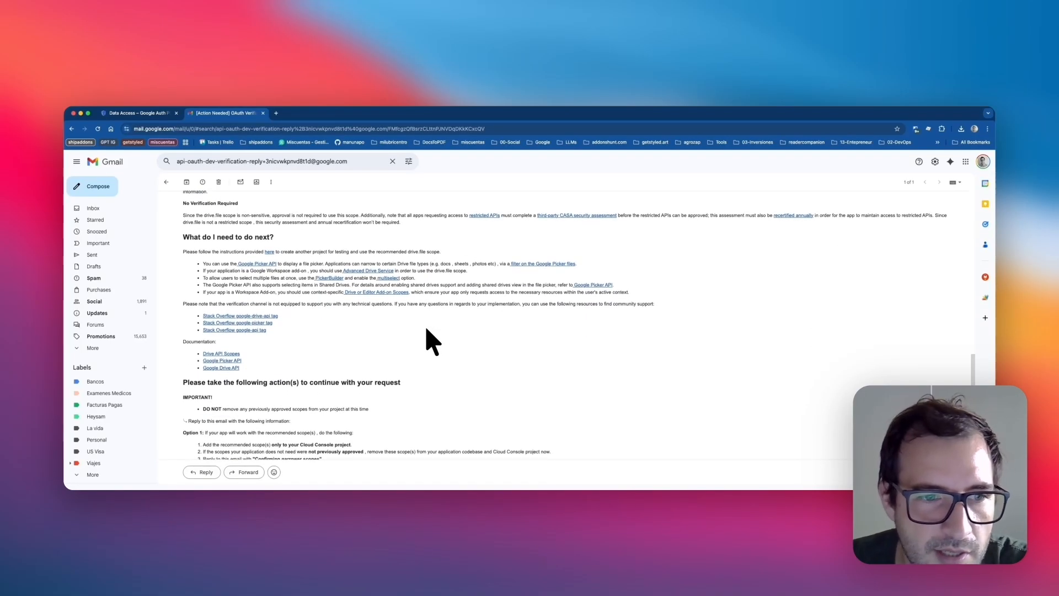
# Examine the Option 1 and Option 2 instructions for accepting or declining the recommended scopes
pyautogui.scroll(-2, 433, 342)
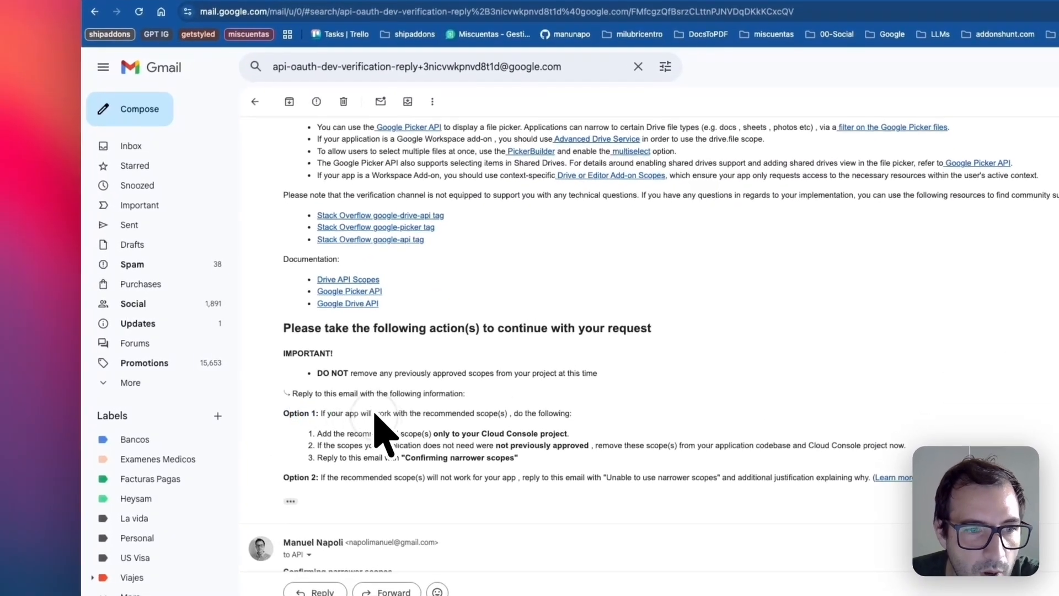
pyautogui.moveTo(489, 413); pyautogui.dragTo(502, 414)
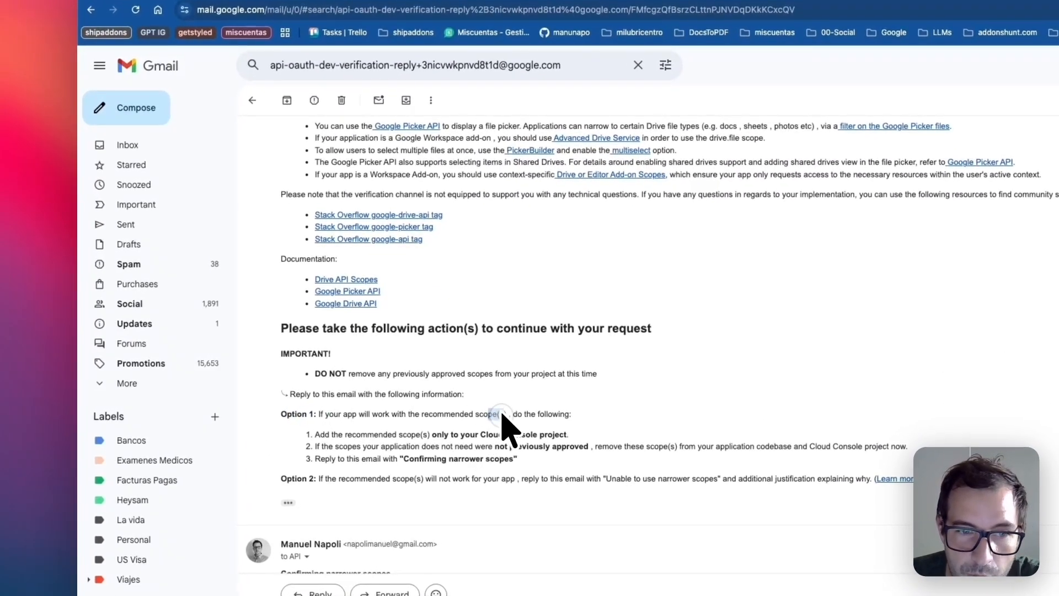
pyautogui.moveTo(346, 434); pyautogui.dragTo(534, 434)
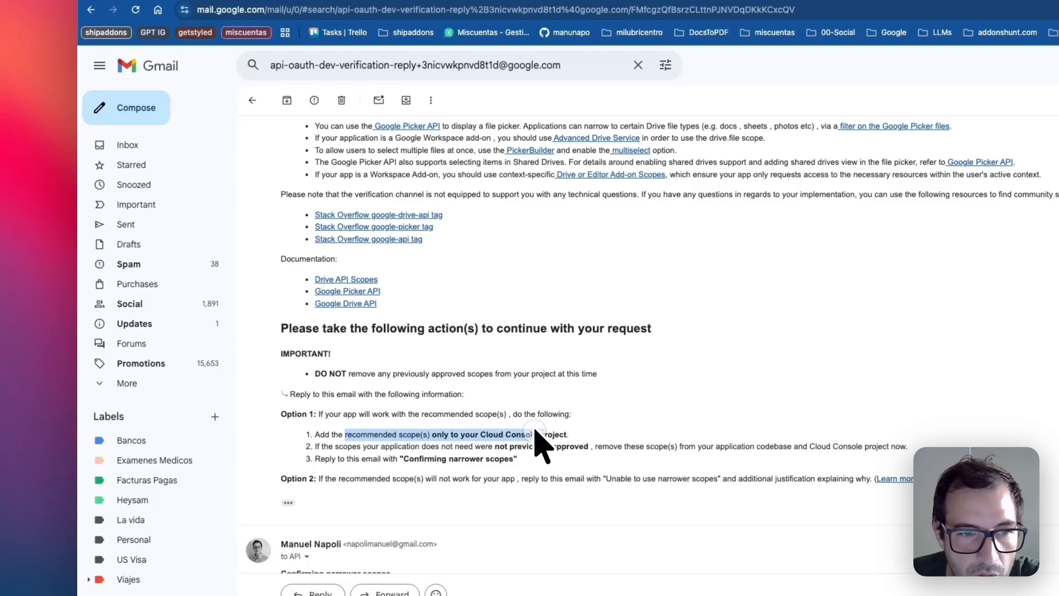
pyautogui.moveTo(338, 478); pyautogui.dragTo(468, 478)
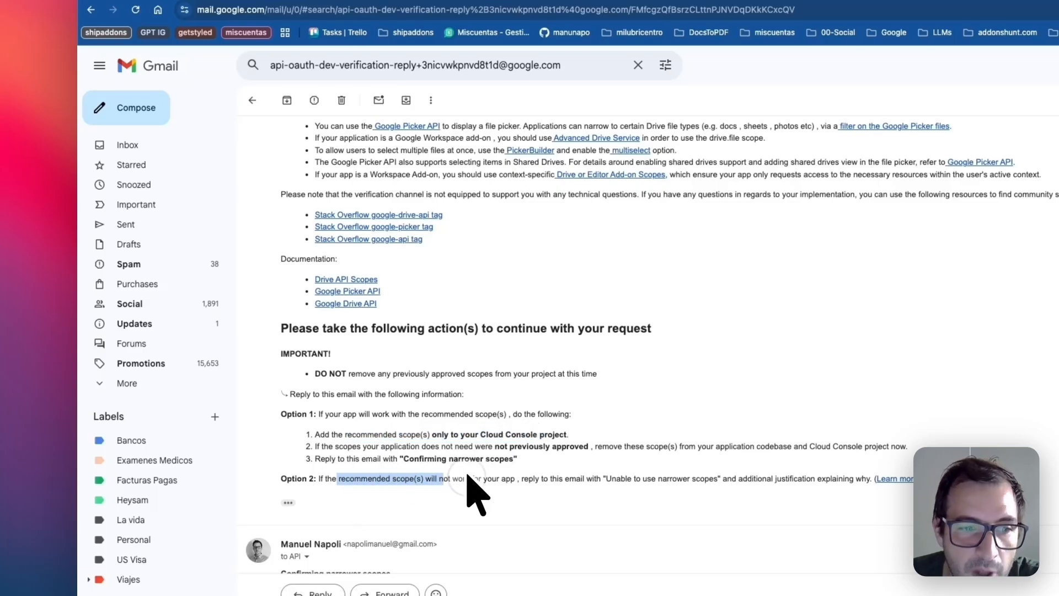
pyautogui.moveTo(575, 480); pyautogui.dragTo(671, 479)
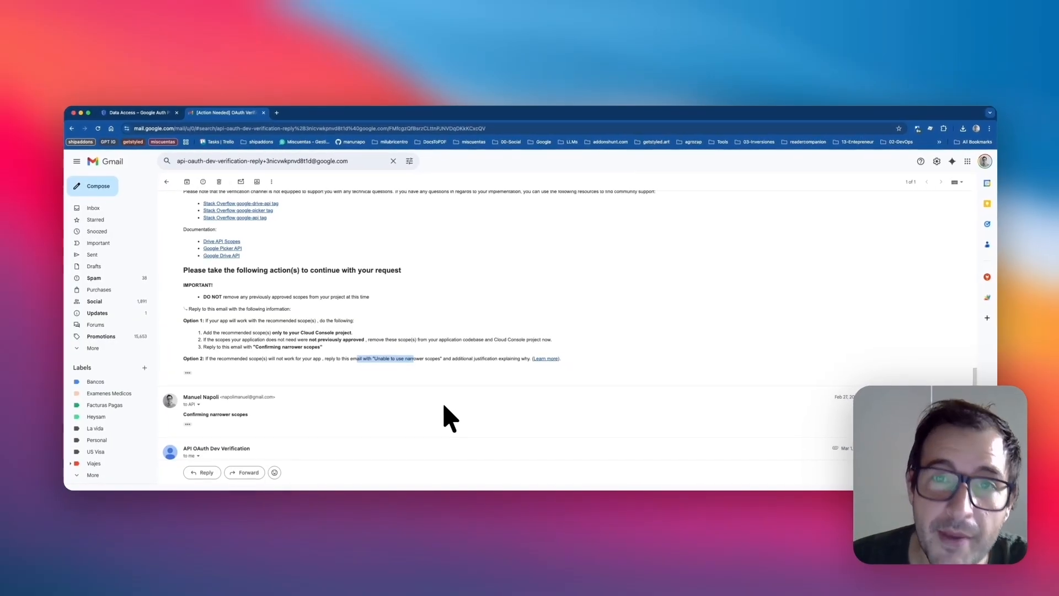
# Read the "Confirming narrower scopes" reply and the Mar 1 email comparing the Cloud Console scopes with the application's API requests
pyautogui.scroll(-3, 473, 390)
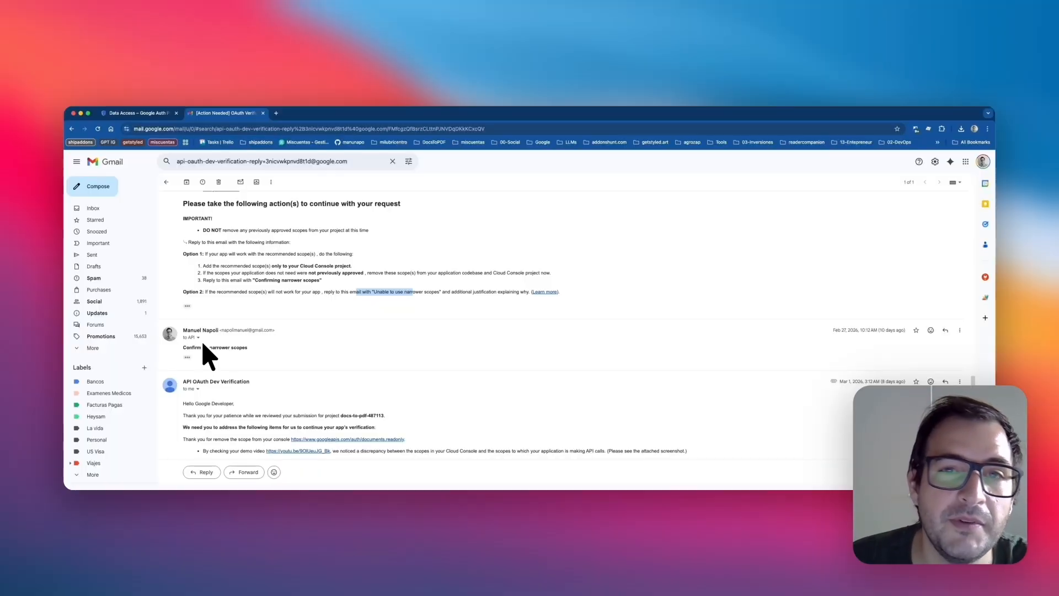
pyautogui.scroll(-1, 202, 343)
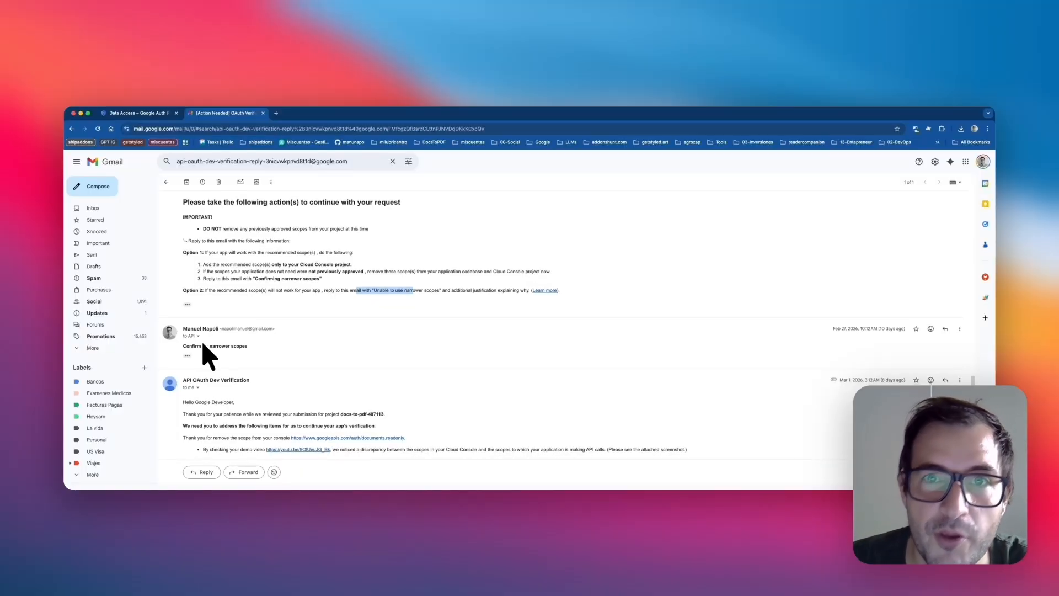
pyautogui.scroll(-4, 216, 346)
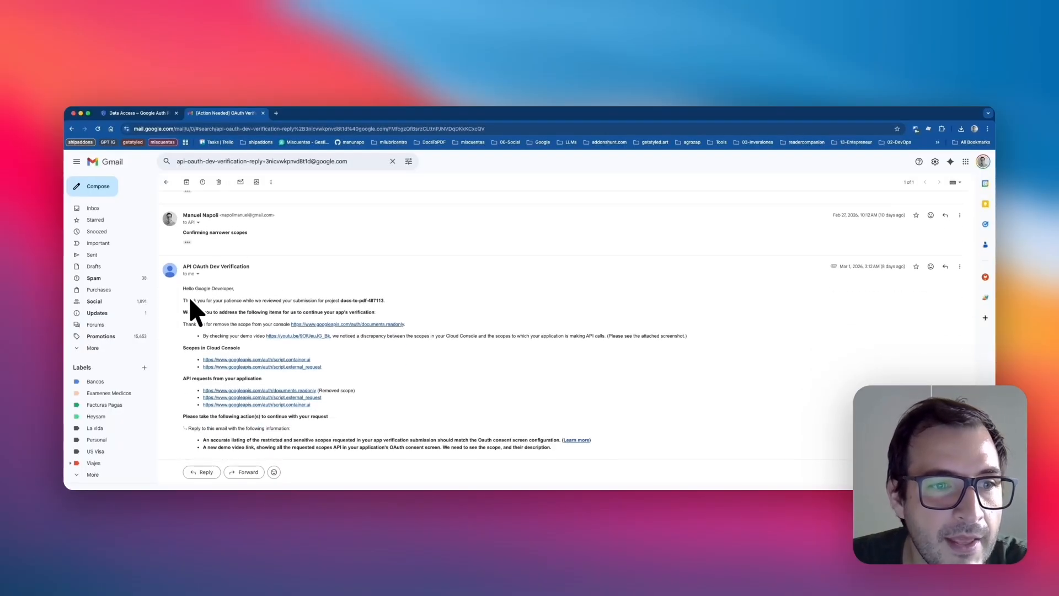
pyautogui.scroll(-2, 255, 308)
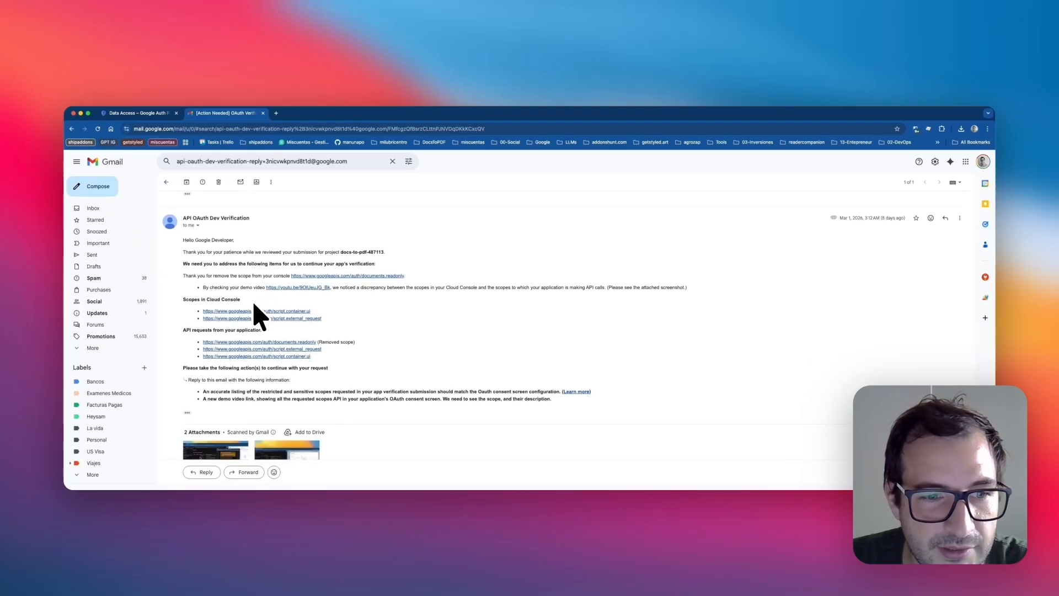
pyautogui.scroll(-1, 254, 304)
pyautogui.scroll(1, 254, 304)
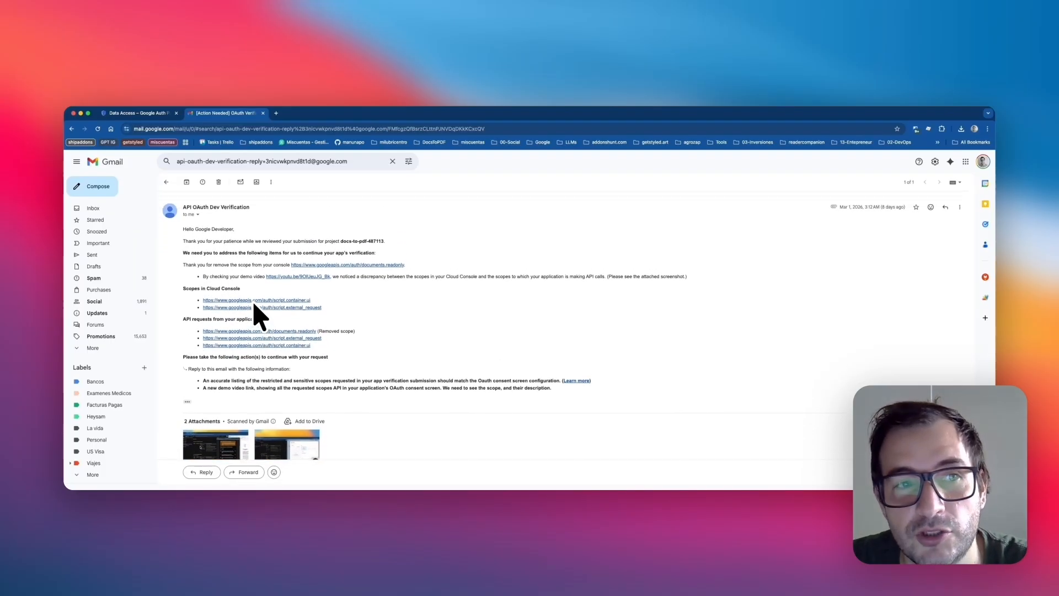
pyautogui.scroll(5, 259, 314)
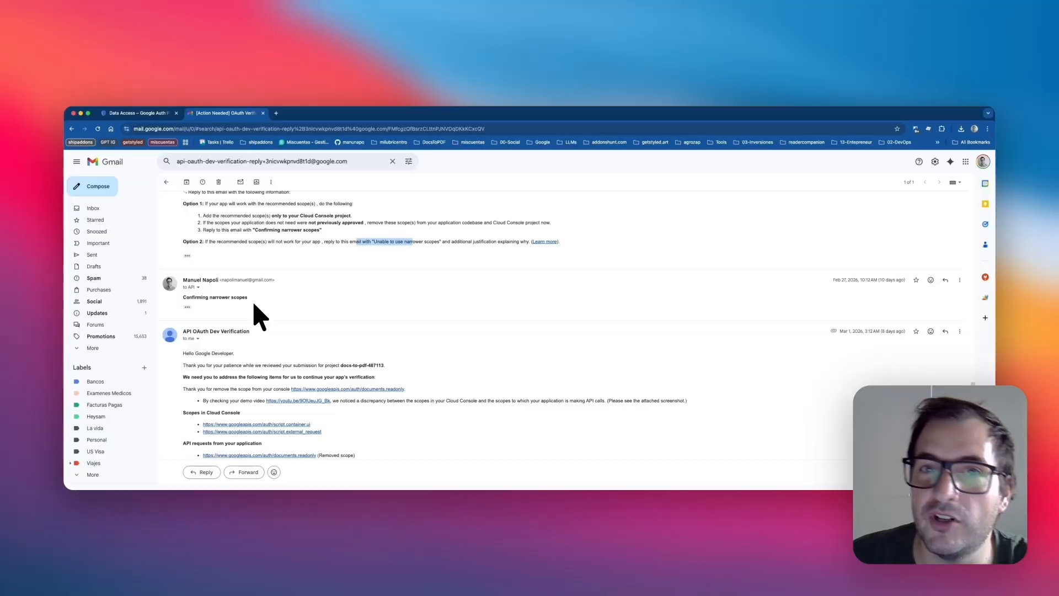
pyautogui.scroll(-6, 331, 331)
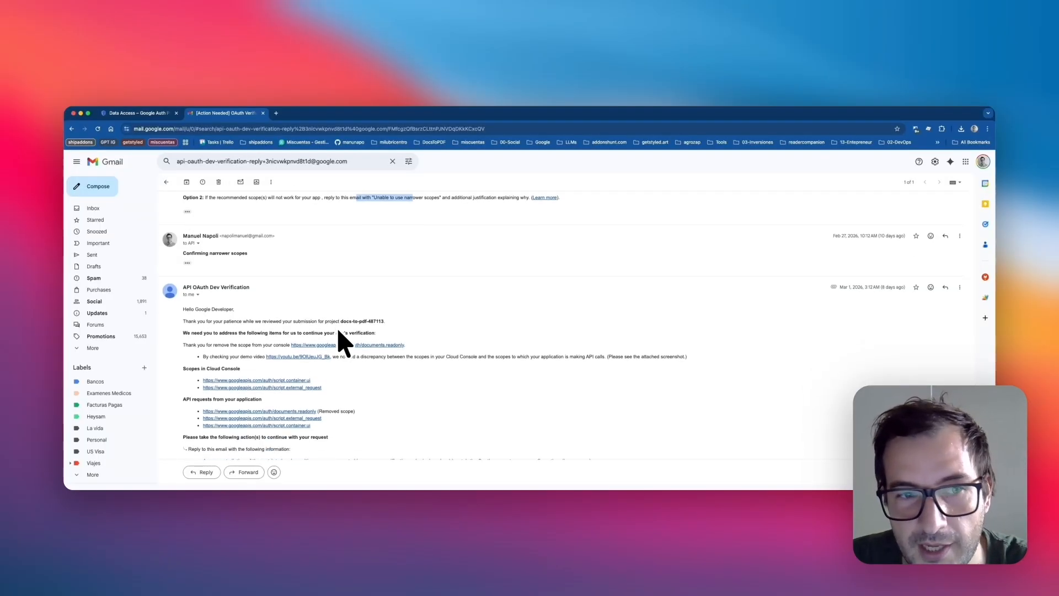
pyautogui.scroll(3, 258, 280)
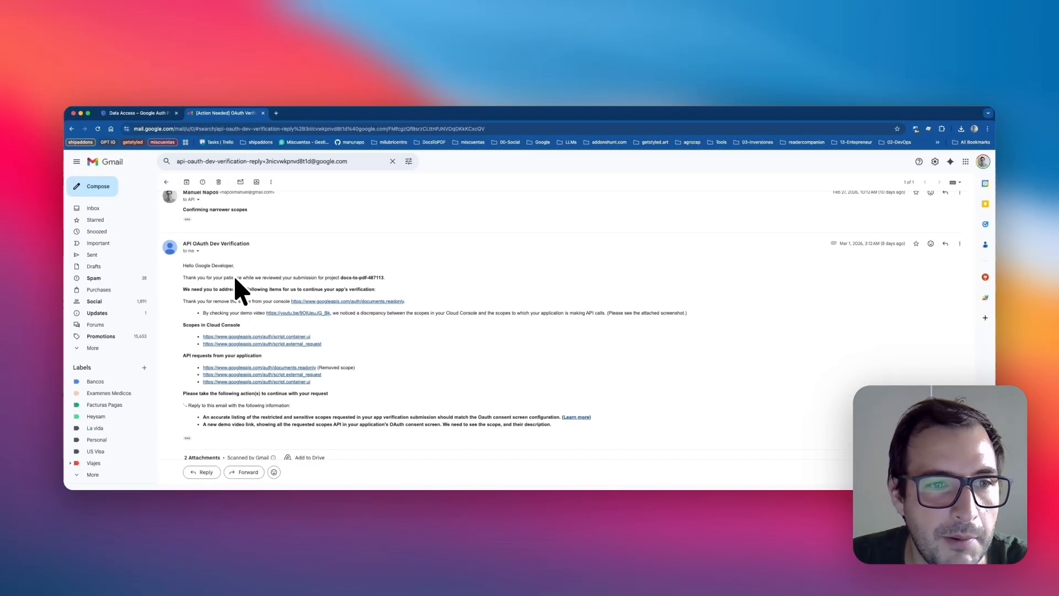
# Review the Mar 1 email's requested actions and the reply covering the sensitive scope list and new demo video
pyautogui.scroll(-4, 259, 317)
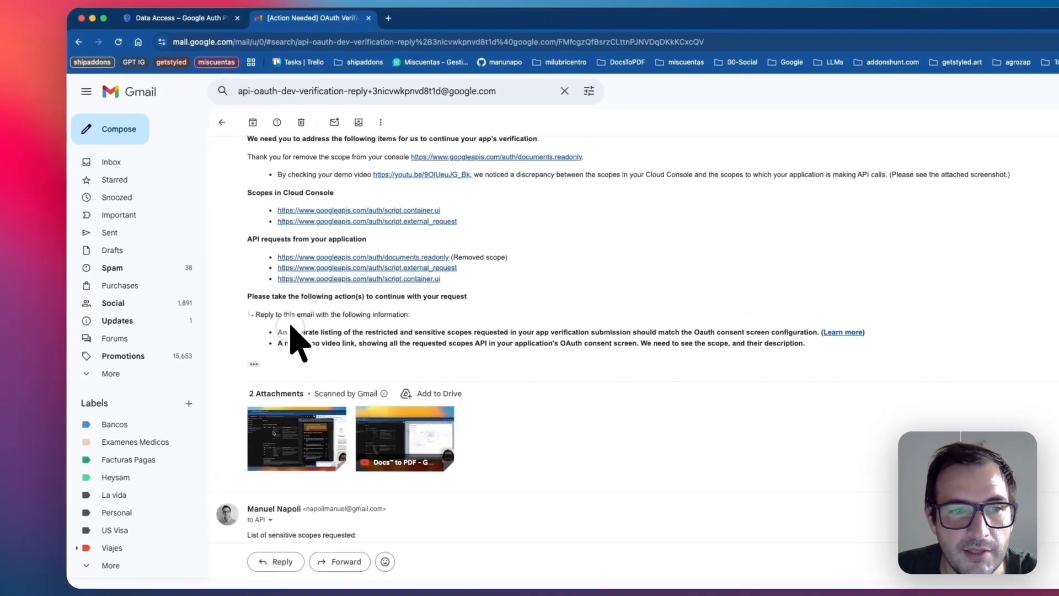
pyautogui.moveTo(282, 332); pyautogui.dragTo(498, 334)
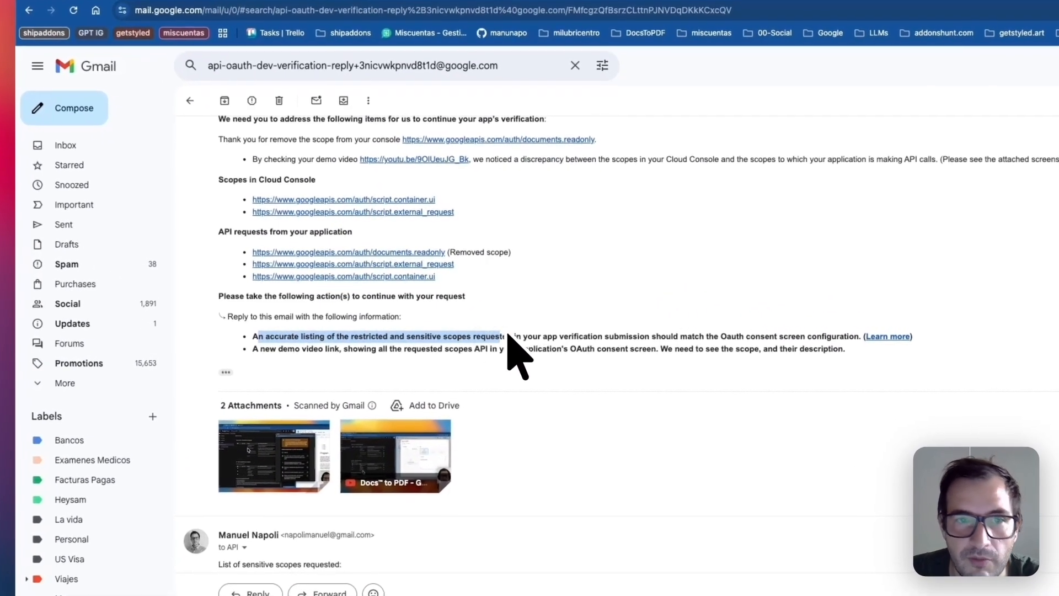
pyautogui.scroll(-6, 504, 339)
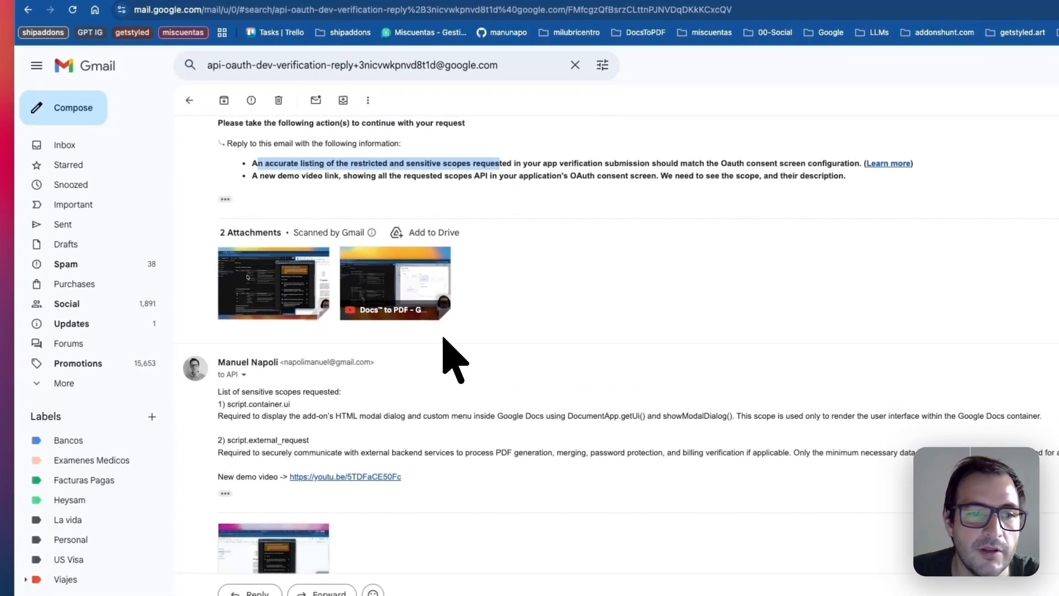
pyautogui.moveTo(411, 475); pyautogui.dragTo(231, 404)
# Read the final Mar 3 verification email, including its decision, listed scopes and important reminders
pyautogui.scroll(-5, 387, 435)
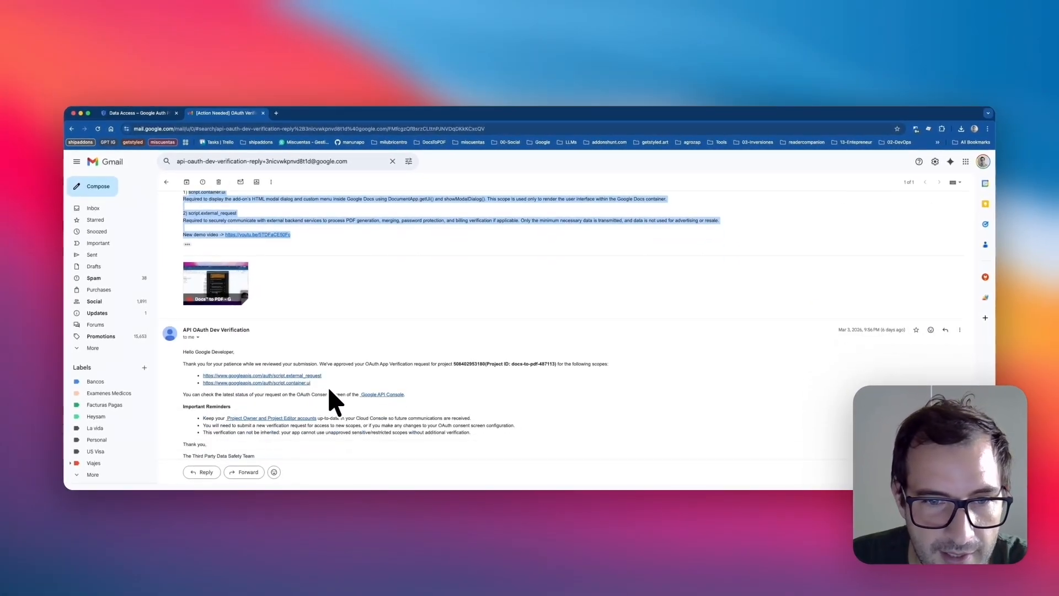
pyautogui.moveTo(315, 364); pyautogui.dragTo(372, 363)
pyautogui.moveTo(521, 361); pyautogui.dragTo(550, 365)
pyautogui.scroll(-3, 456, 372)
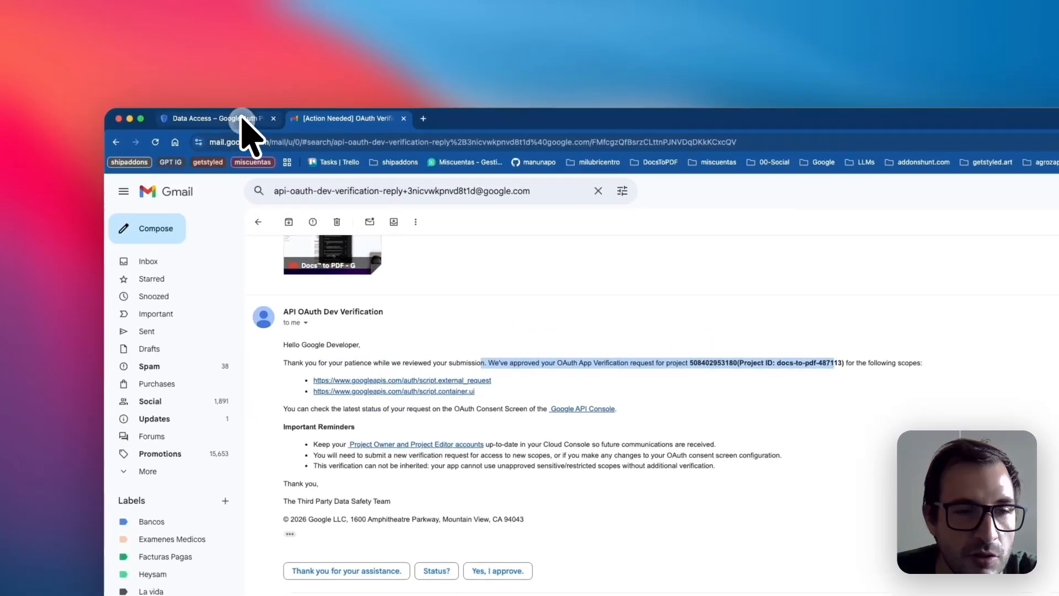
# Check the status of the script.container.ui and script.external_request sensitive scopes on the project's Data Access page
pyautogui.click(243, 120)
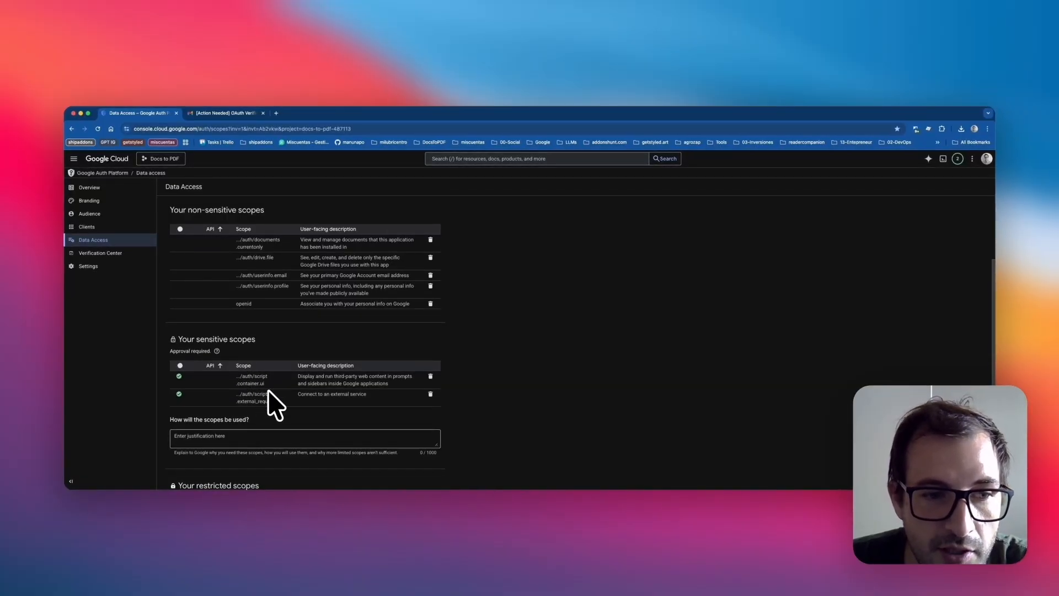
pyautogui.scroll(-4, 270, 406)
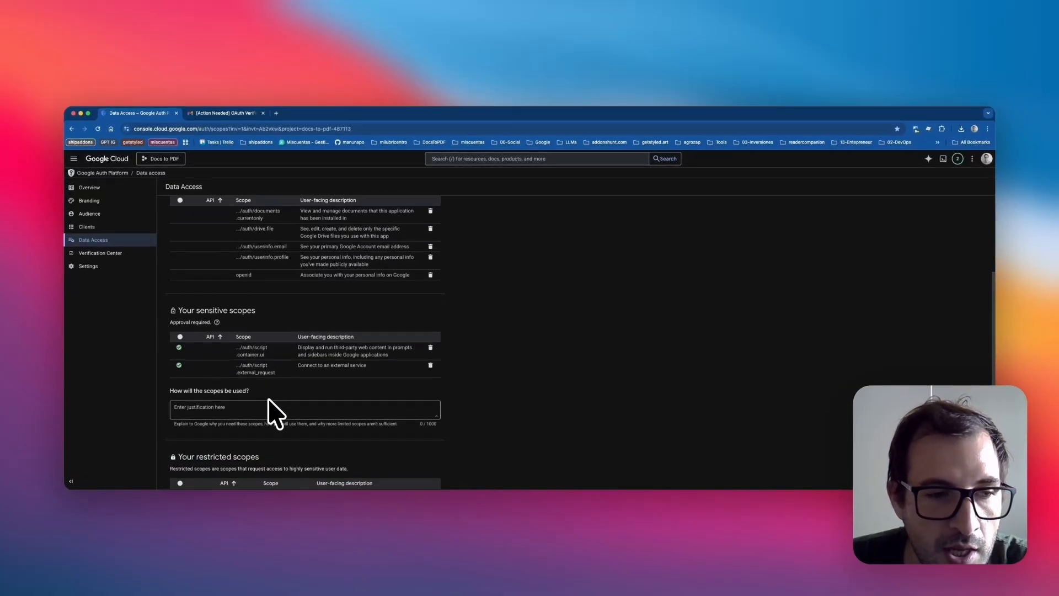
pyautogui.scroll(8, 279, 394)
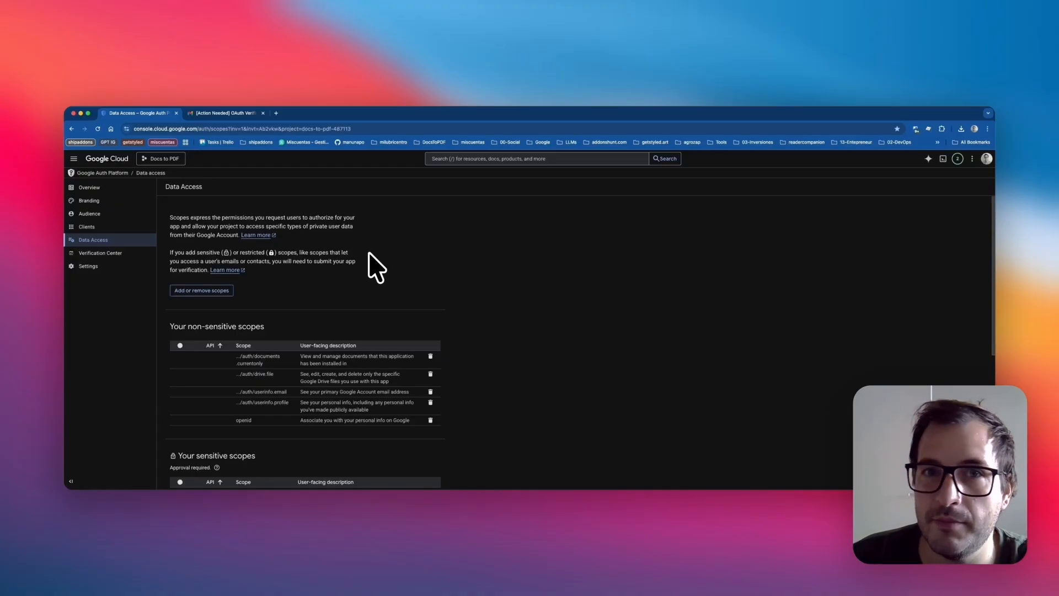
# Open the project's Branding settings and put the App name field into editing
pyautogui.click(74, 200)
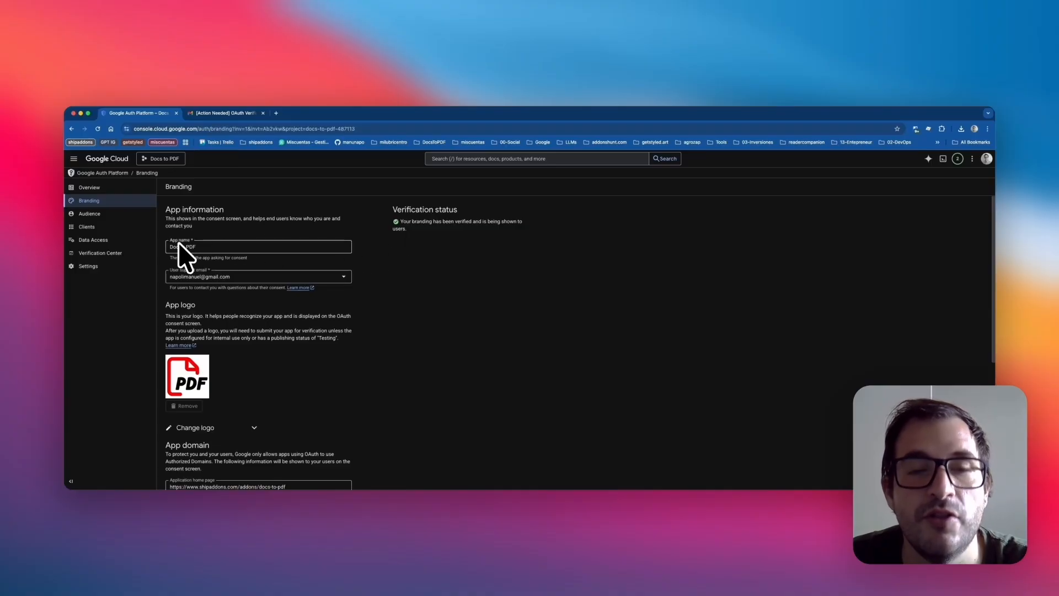
pyautogui.click(202, 247)
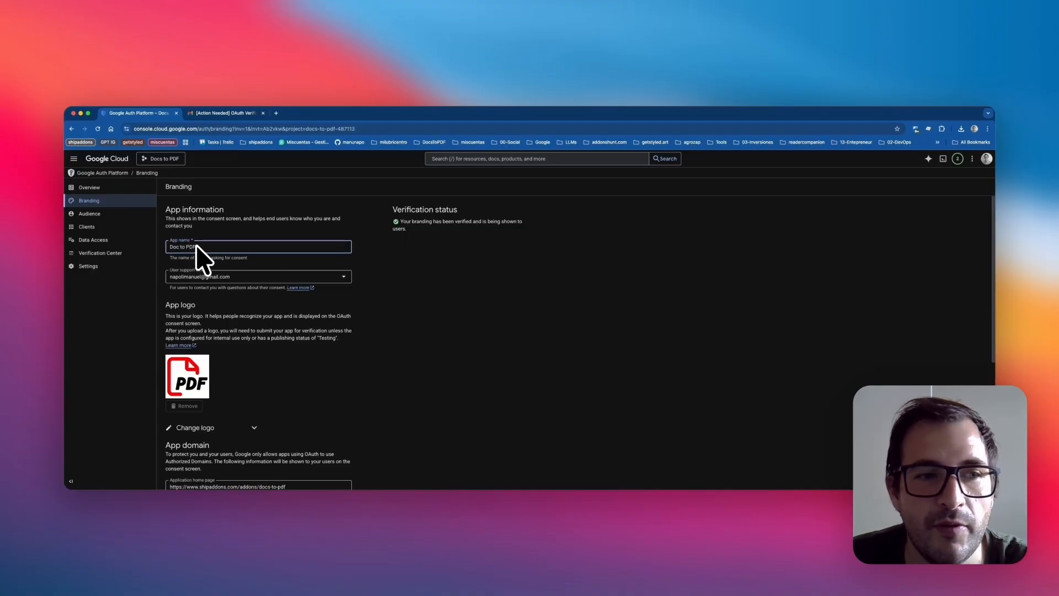